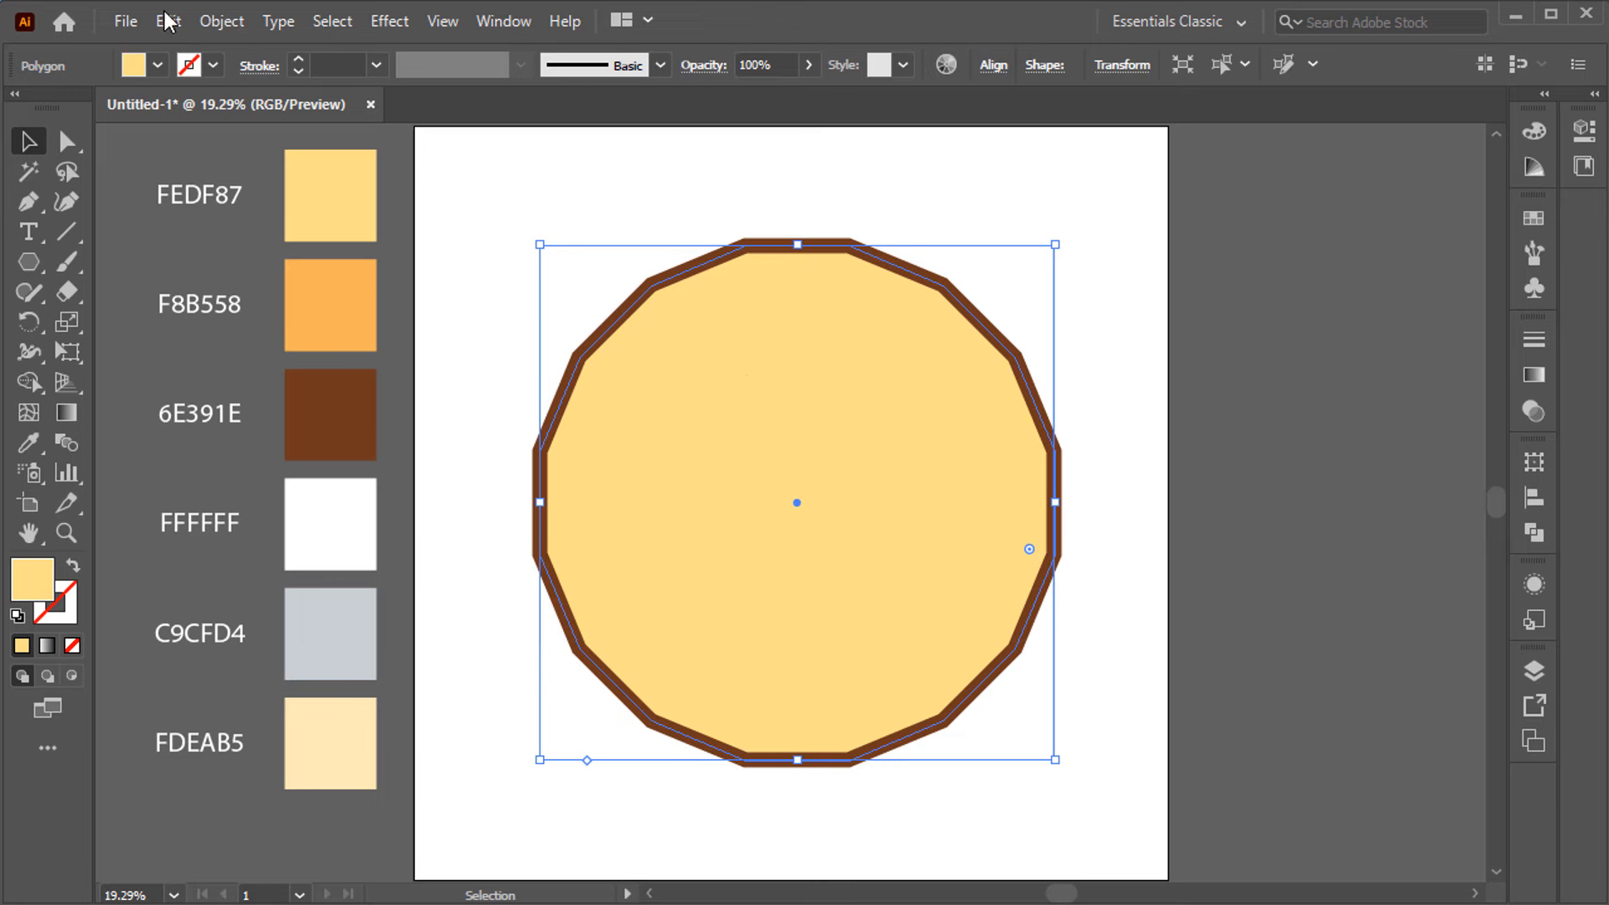
Paste a copy of the pale yellow polygon in front, offset it down and to the right, and fill it with F8B558.
left_click(169, 21)
left_click(215, 140)
left_click(169, 20)
left_click(280, 210)
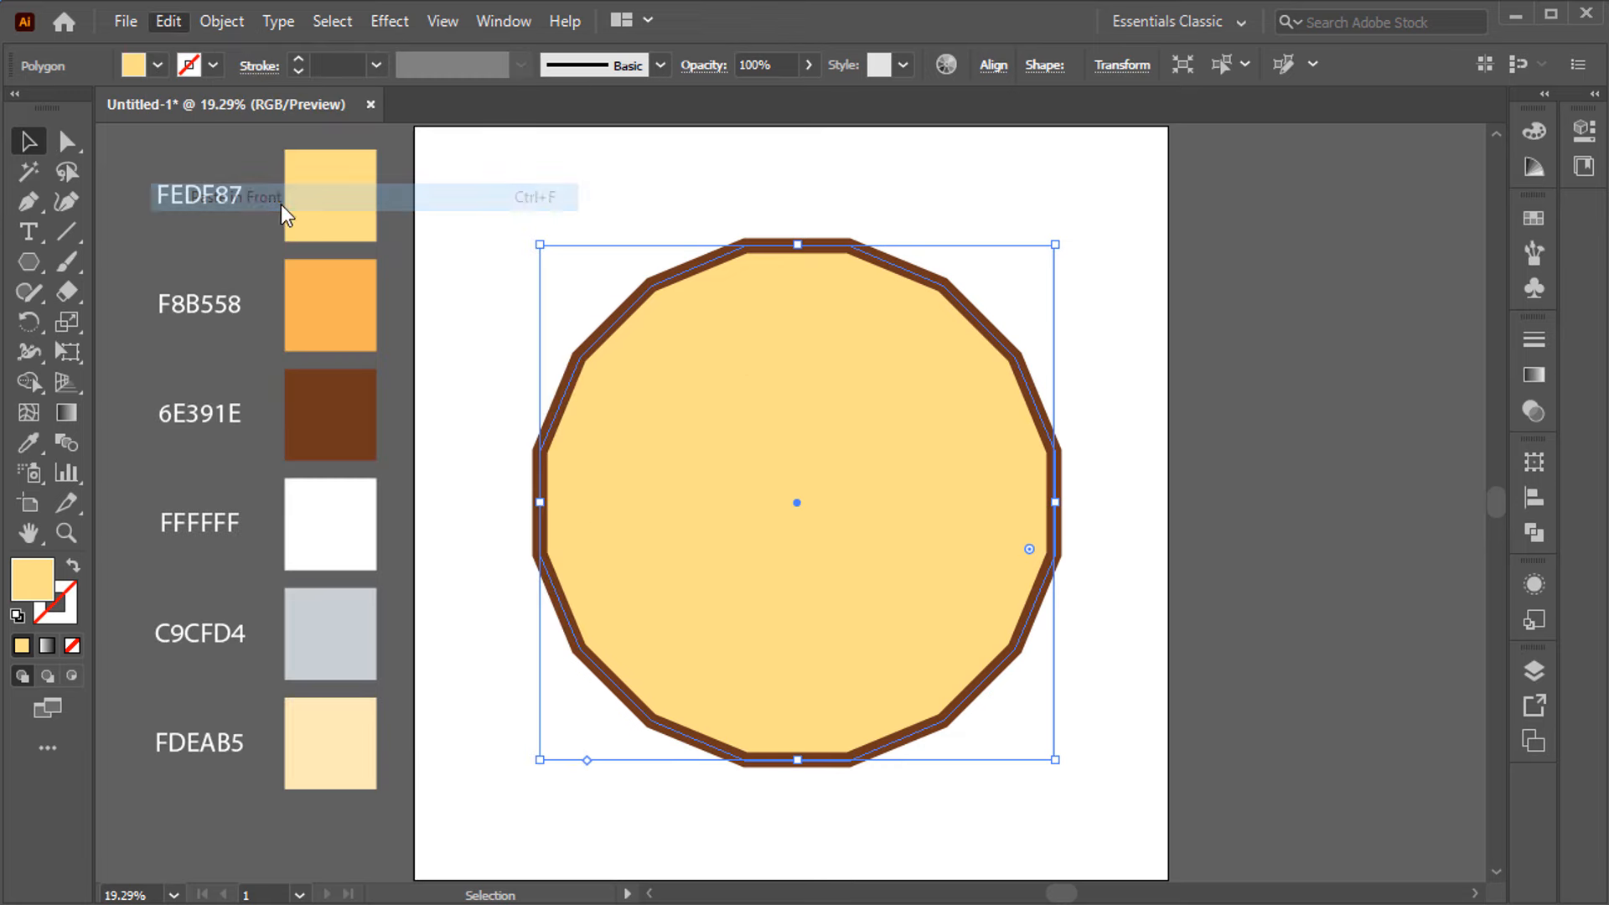
left_click_drag(657, 485, 694, 526)
left_click(30, 444)
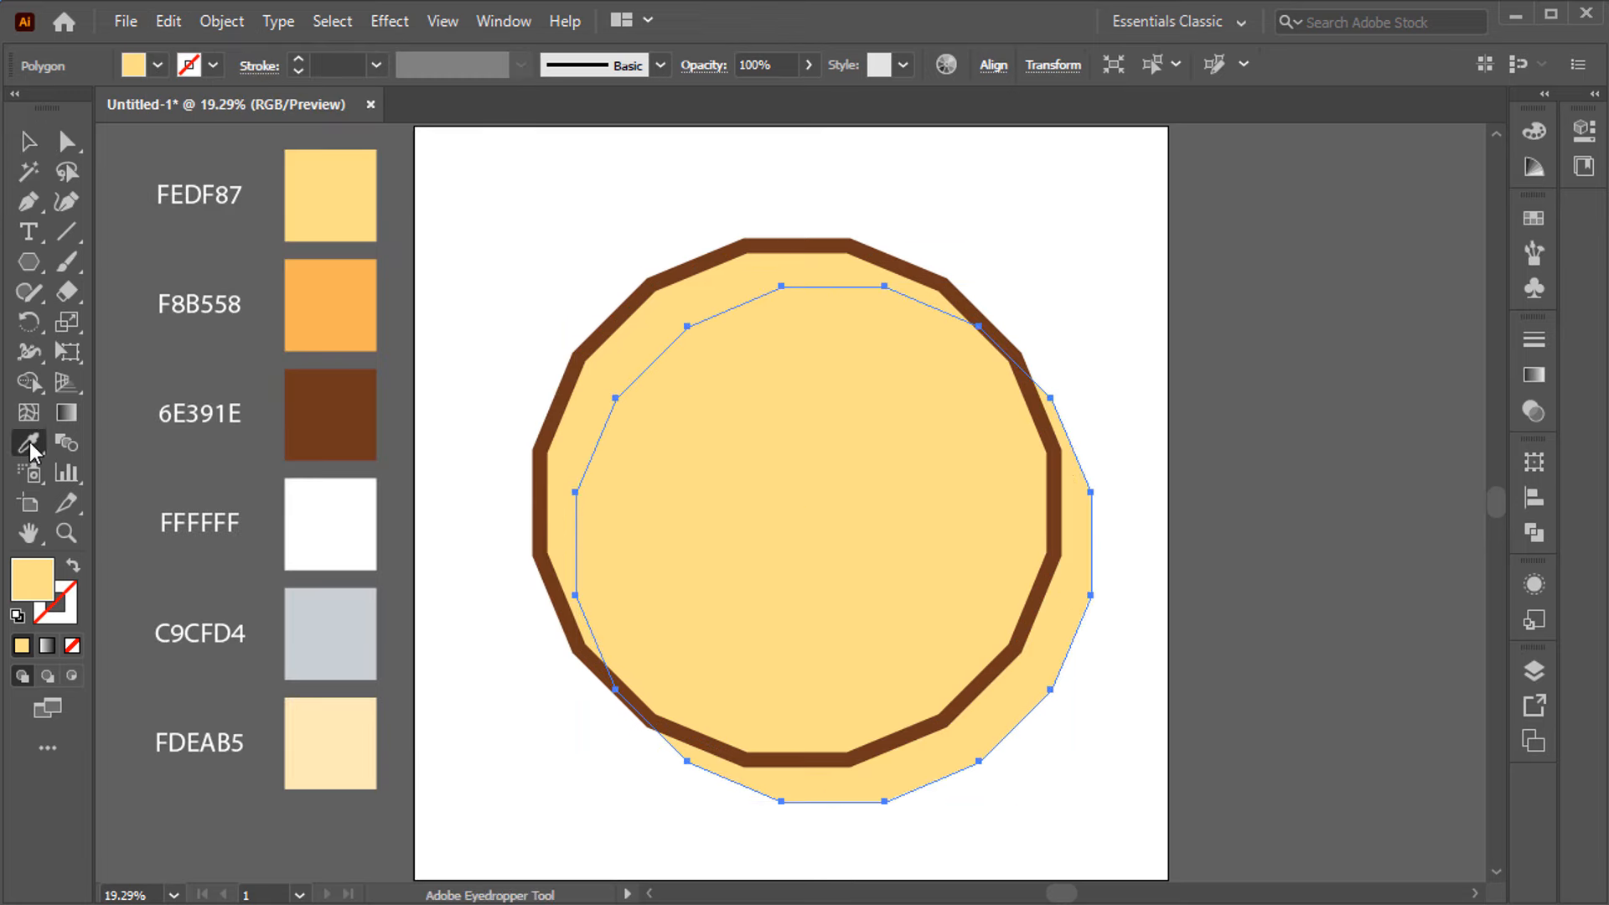
left_click(304, 288)
Move the orange polygon up and to the left, leaving only a thin yellow rim along the cookie's upper-left side.
left_click(29, 142)
left_click(478, 327)
left_click_drag(688, 429, 667, 398)
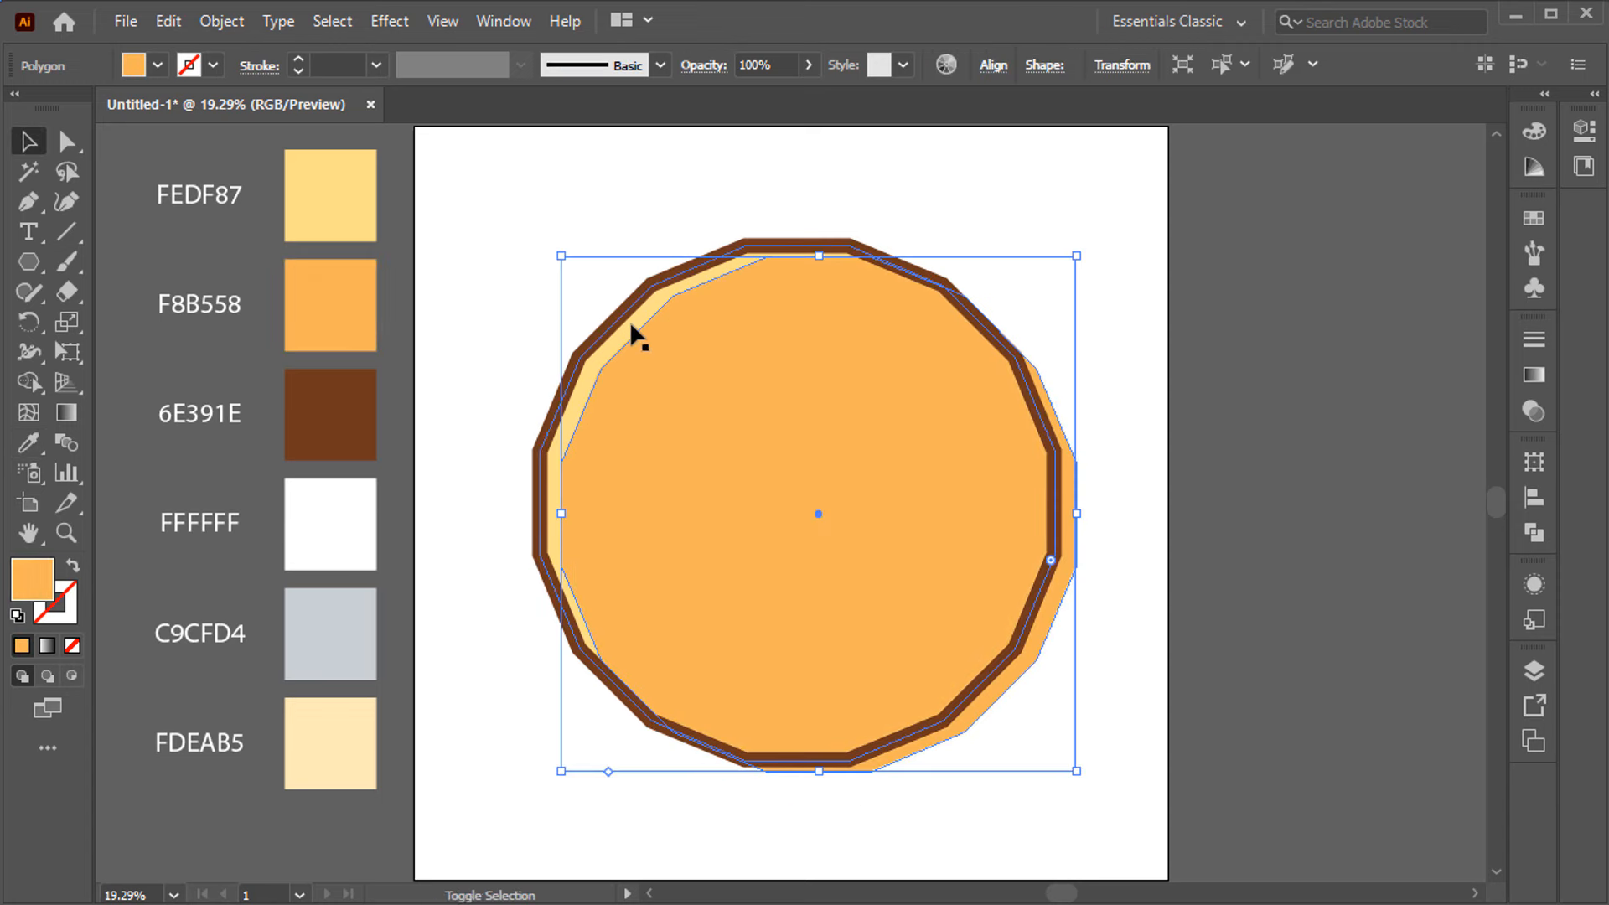
Trim away the parts of the orange polygon that extend beyond the yellow polygon using Shape Builder.
left_click(631, 320, "shift")
left_click(32, 390)
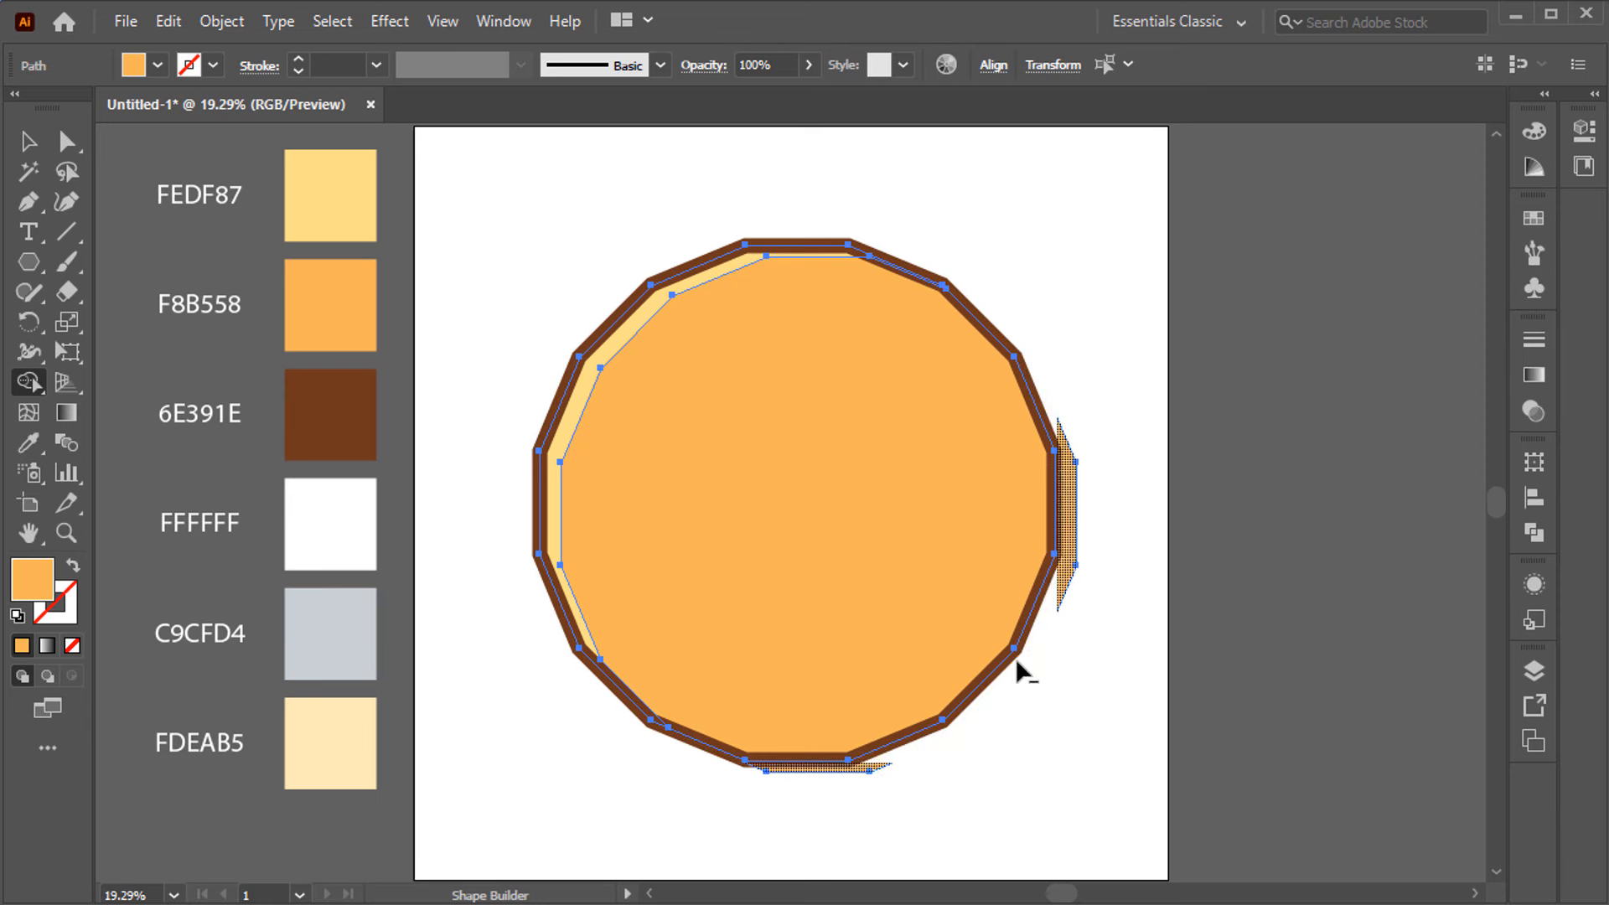
key("v")
left_click(1110, 657)
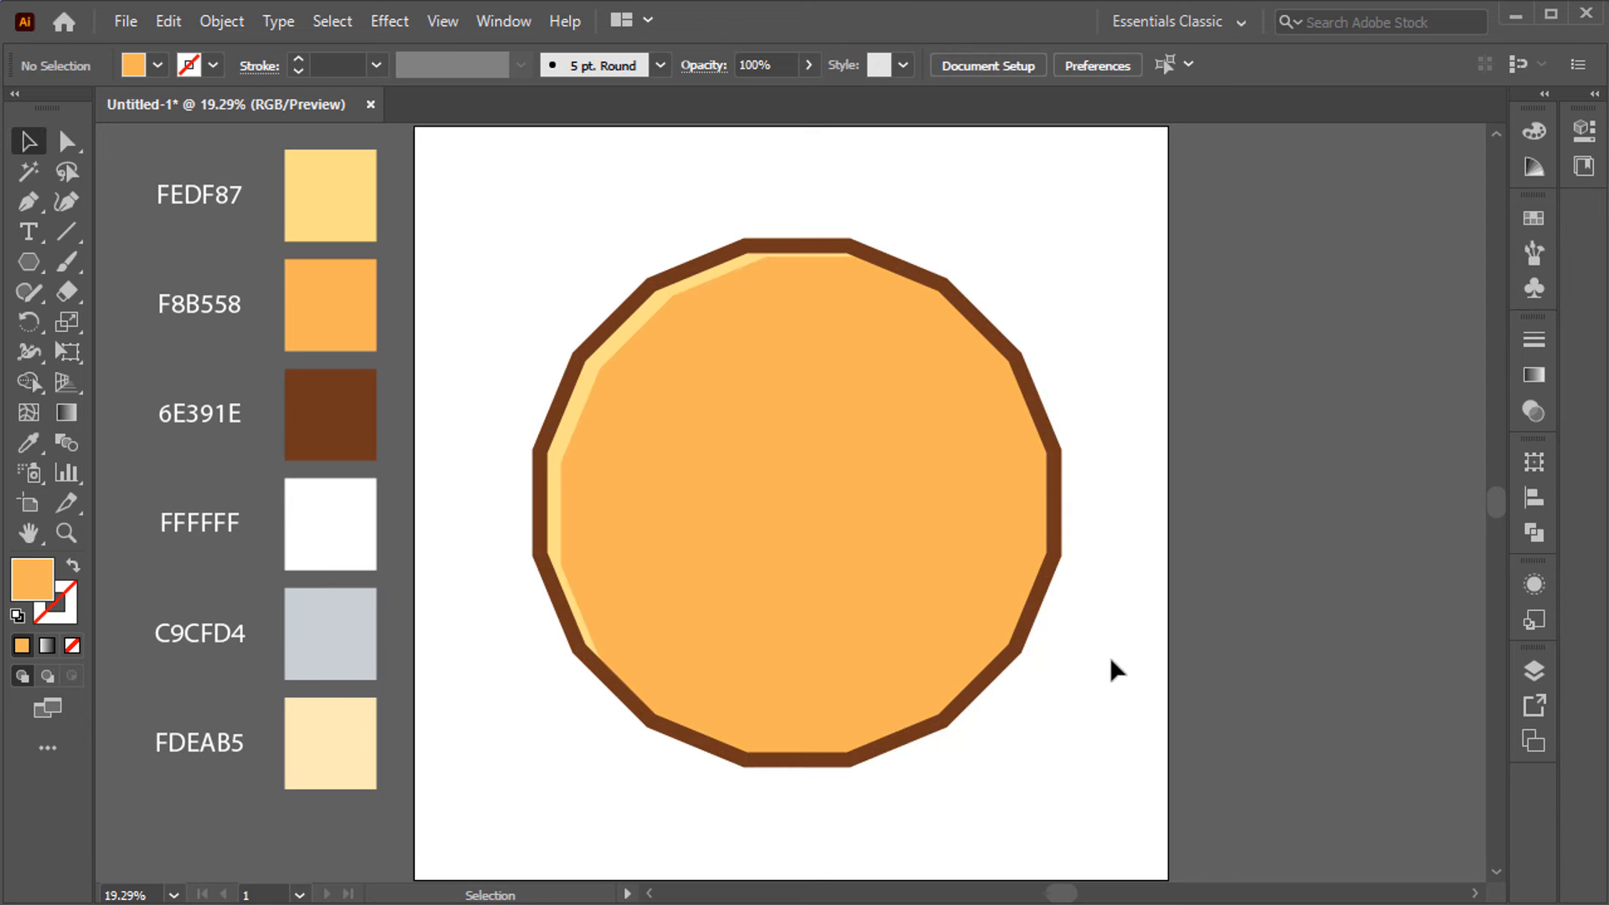
Draw a small circle on the white area above and left of the cookie and fill it with 6E391E.
right_click(29, 262)
left_click(167, 322)
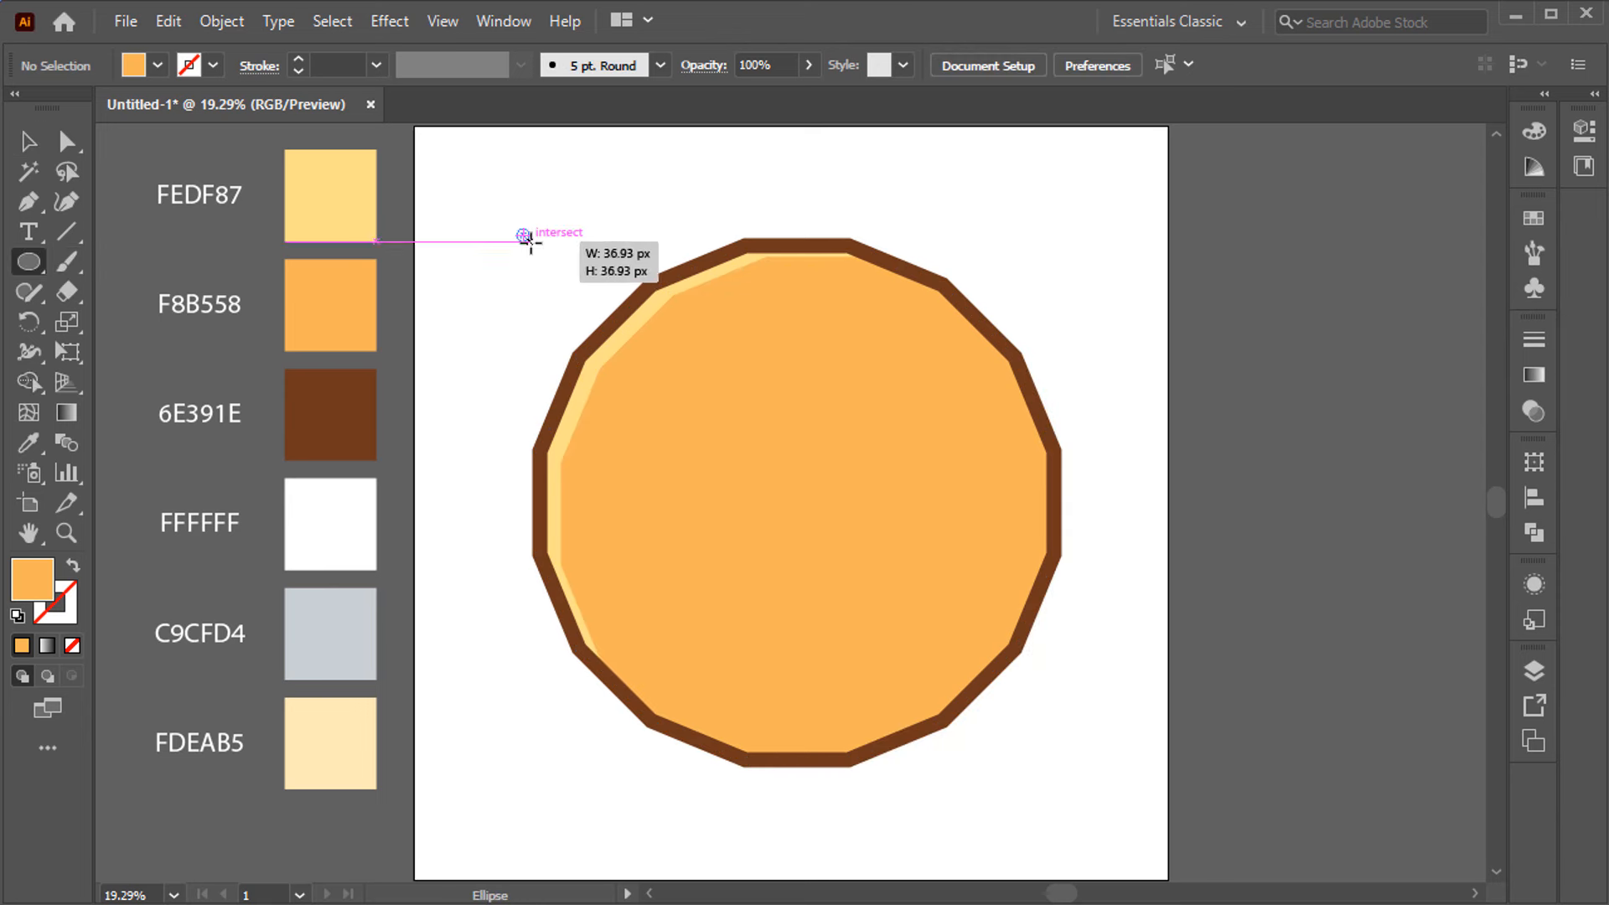
left_click_drag(526, 238, 562, 281)
scroll(494, 231, "up", 2)
left_click(29, 443)
left_click(343, 391)
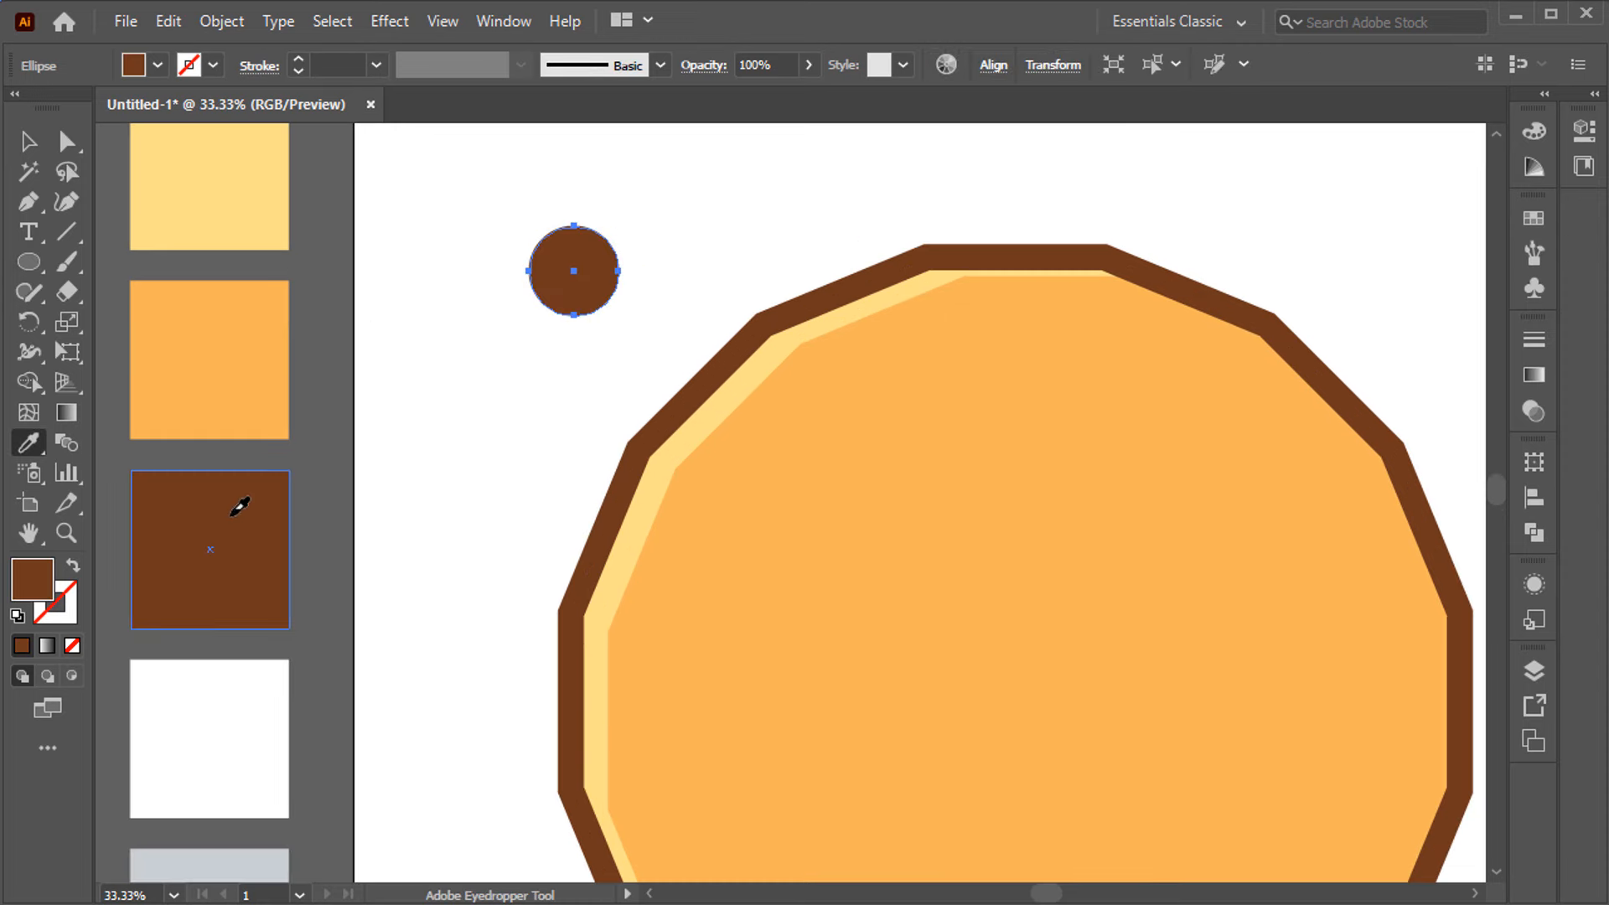
Reshape the brown circle into a rounded chip by moving its bottom anchor down, left anchor outward and up, and right anchor inward and up.
left_click(574, 316)
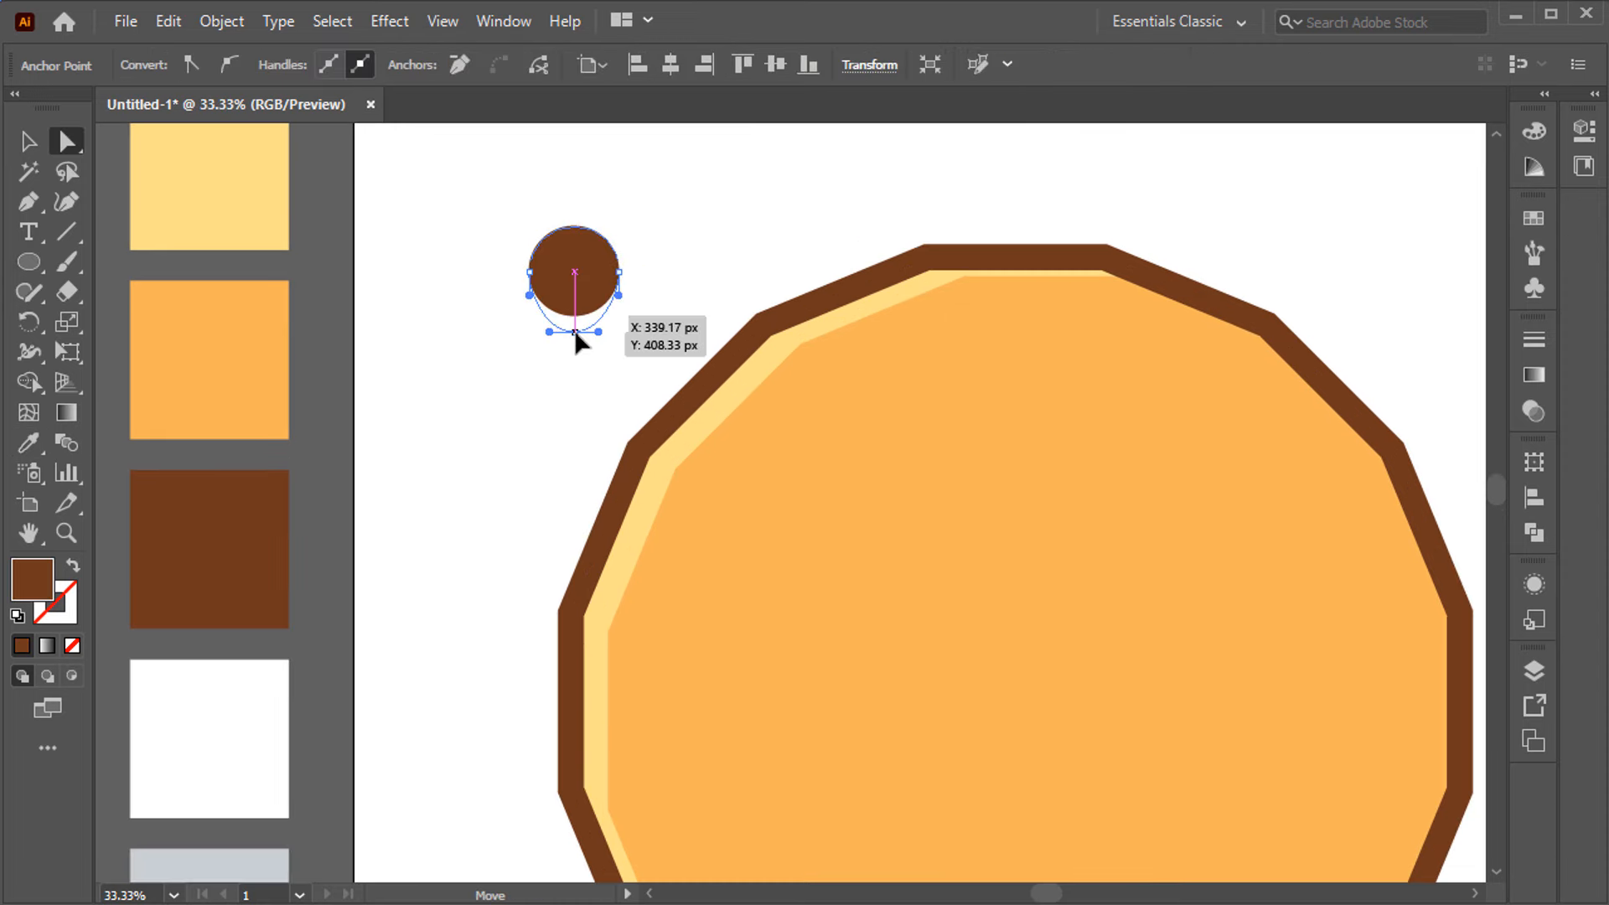
left_click_drag(575, 333, 575, 333)
scroll(576, 314, "up", 1)
scroll(577, 318, "up", 1)
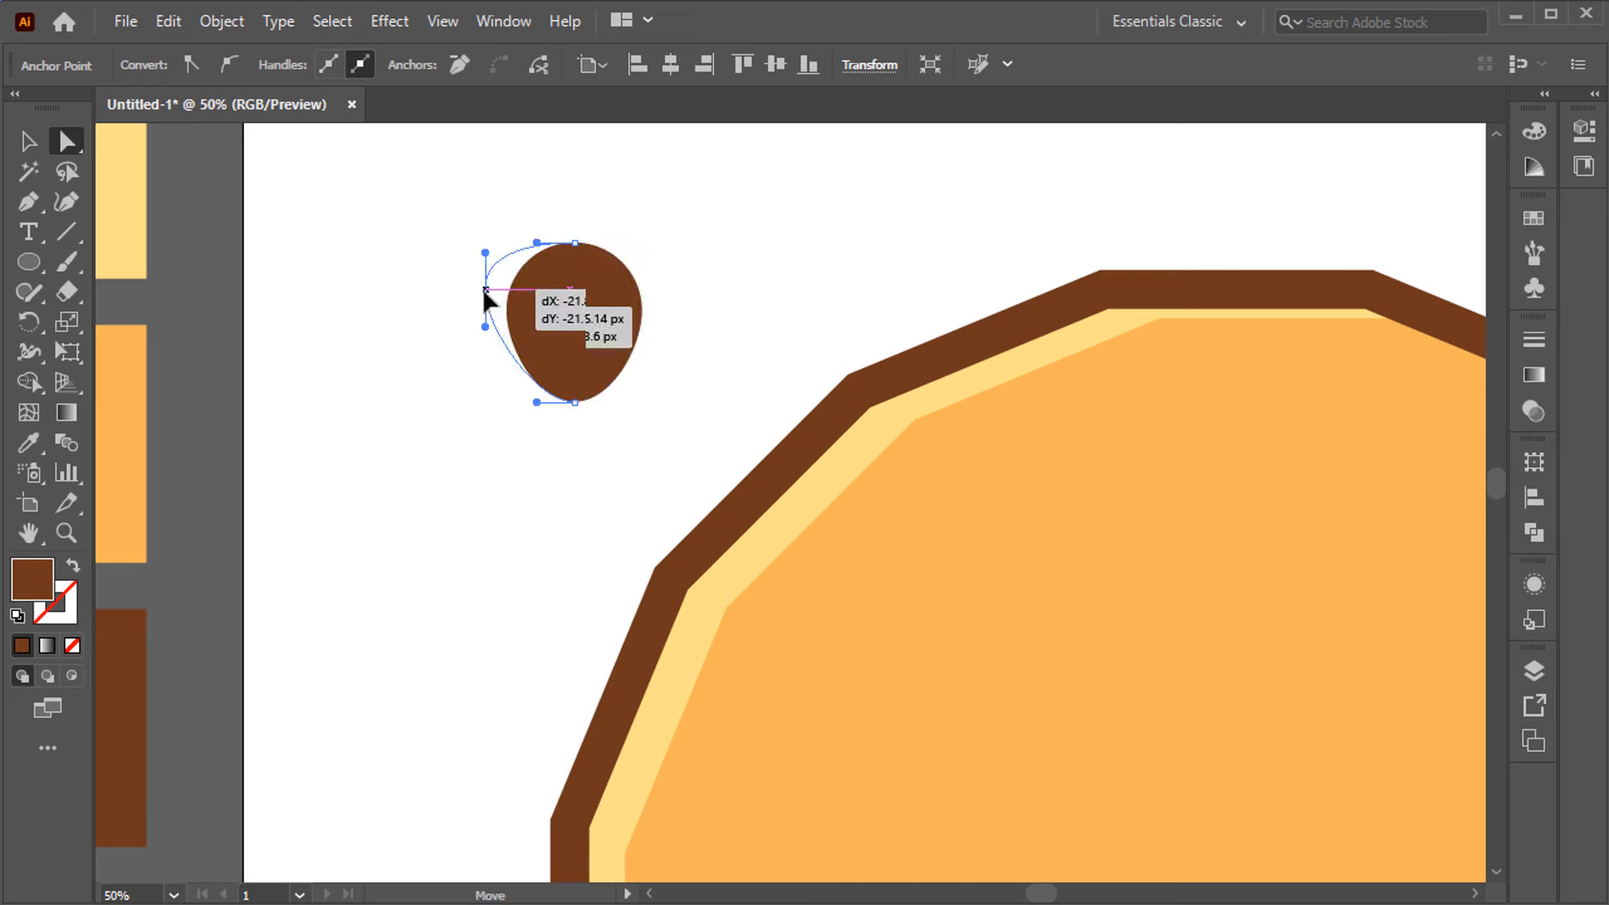
left_click_drag(485, 290, 485, 289)
left_click_drag(636, 274, 637, 275)
left_click(669, 299)
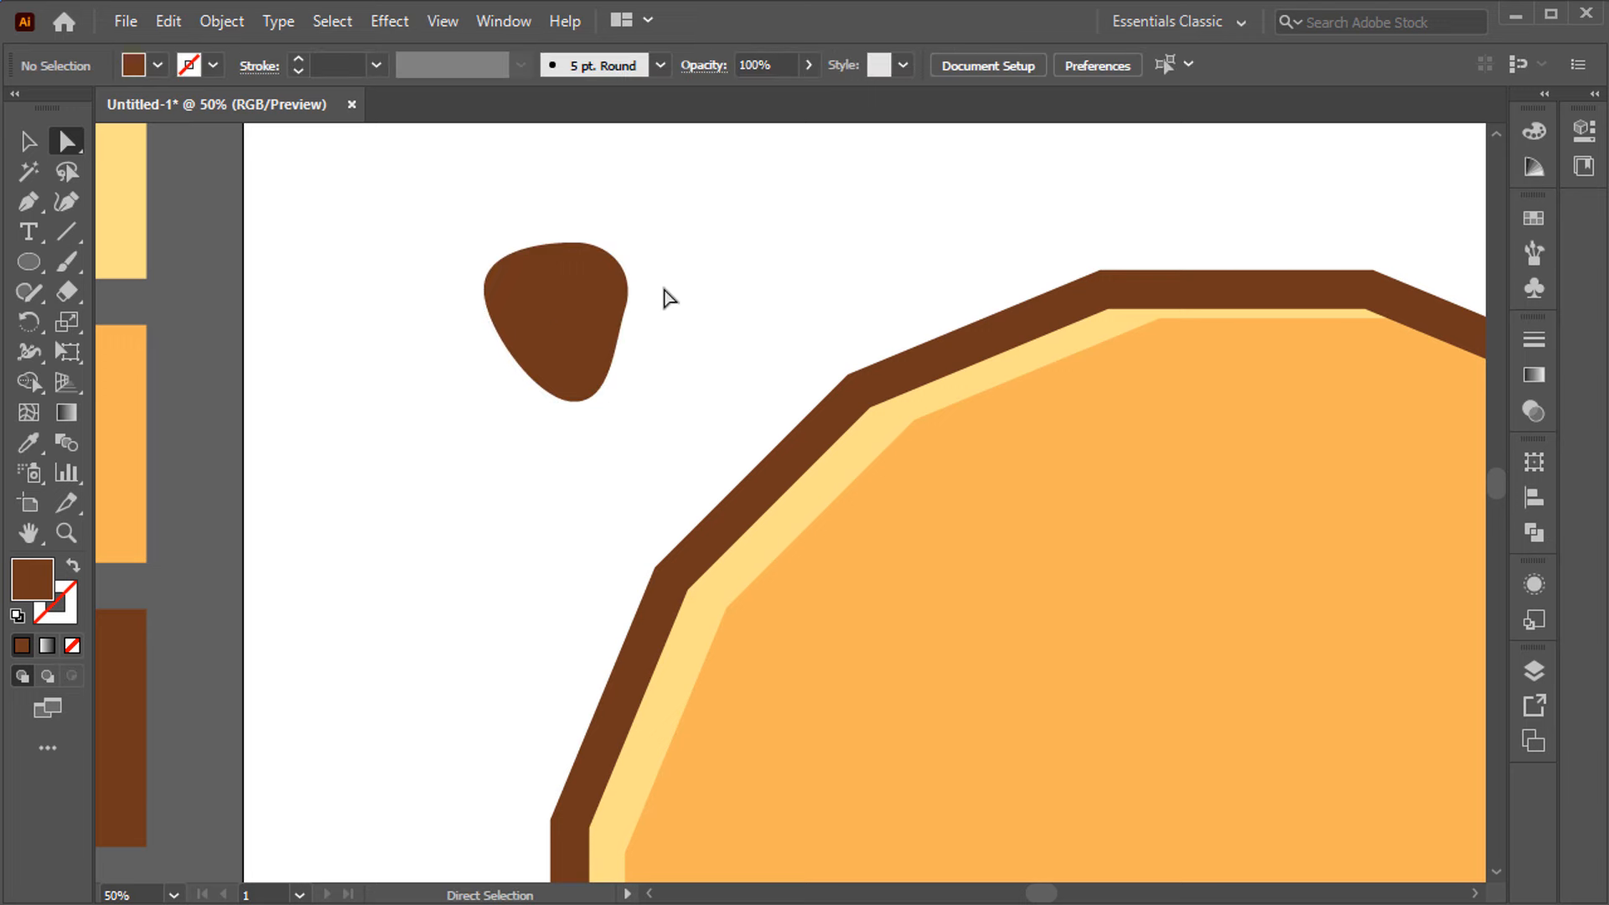
Turn the chip's brown fill into an outline and add an inner path with an offset of -11 px.
left_click(610, 340)
scroll(731, 356, "left", 2)
left_click(72, 568)
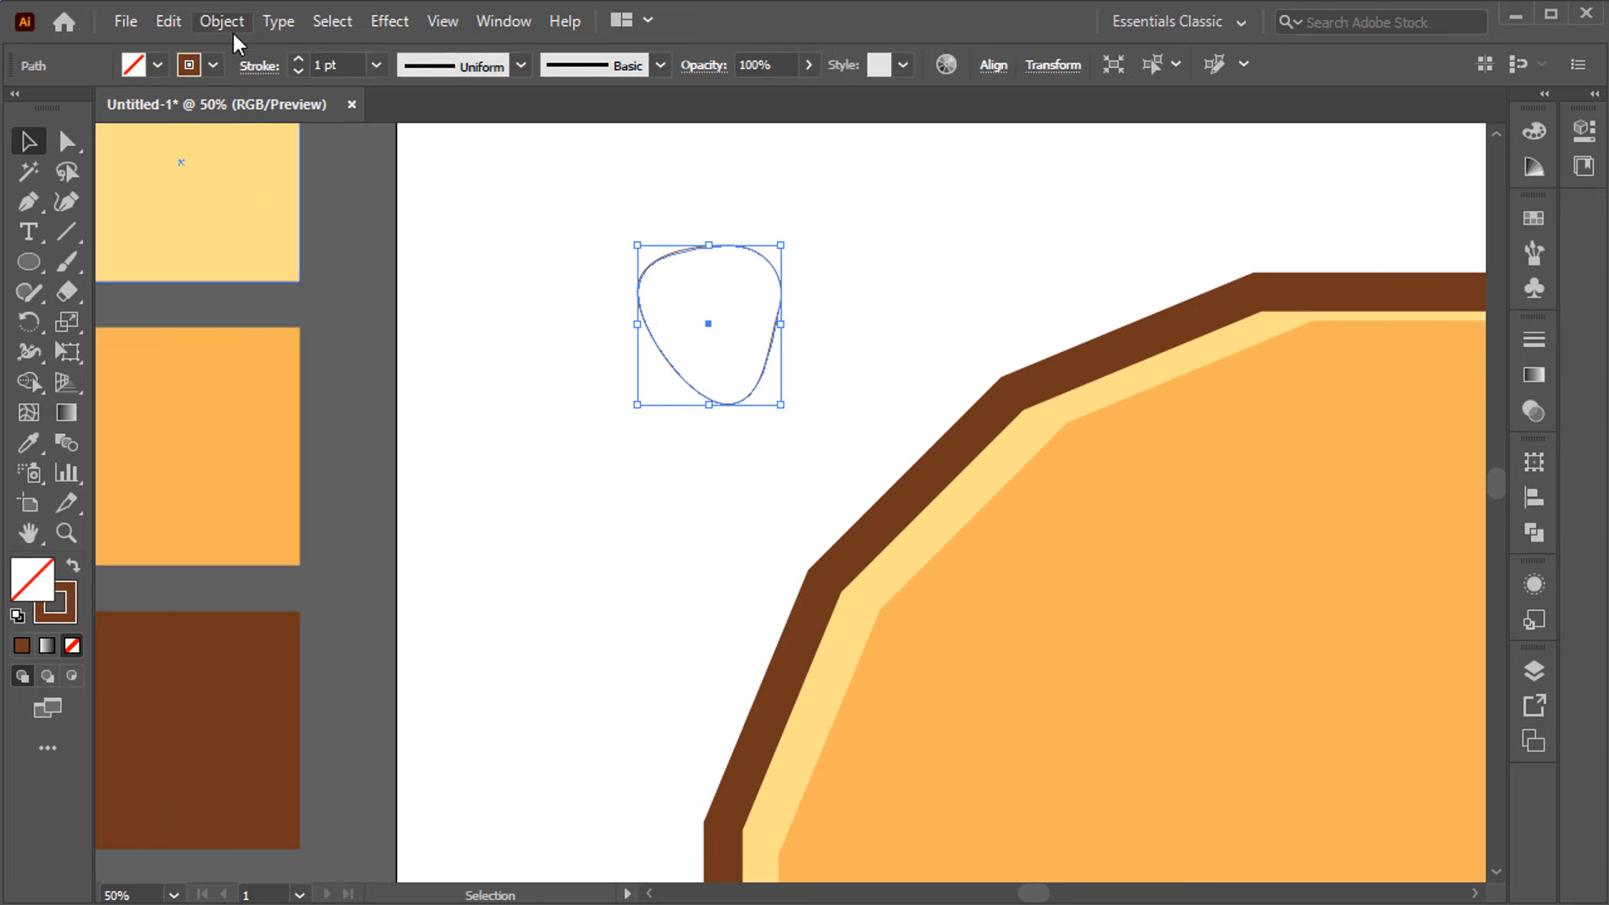
left_click(221, 21)
left_click(704, 700)
left_click_drag(838, 430, 1105, 244)
left_click(1053, 301)
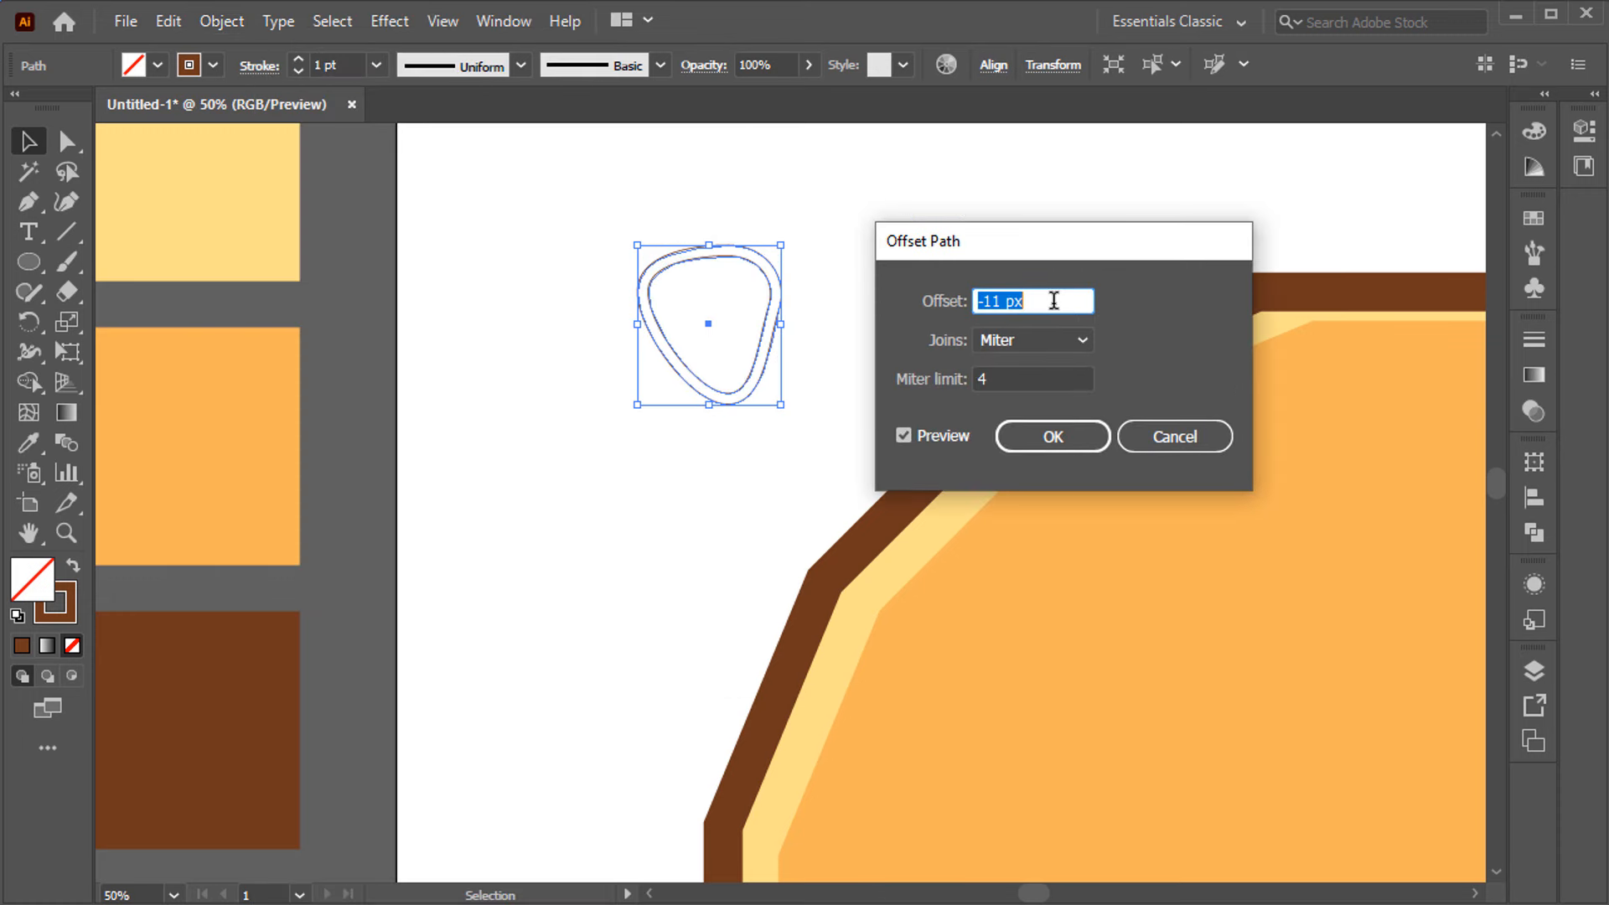
key("Return")
Cut the inner path at two points with the Scissors tool and delete the rest, keeping only the upper-left arc.
scroll(808, 312, "up", 1)
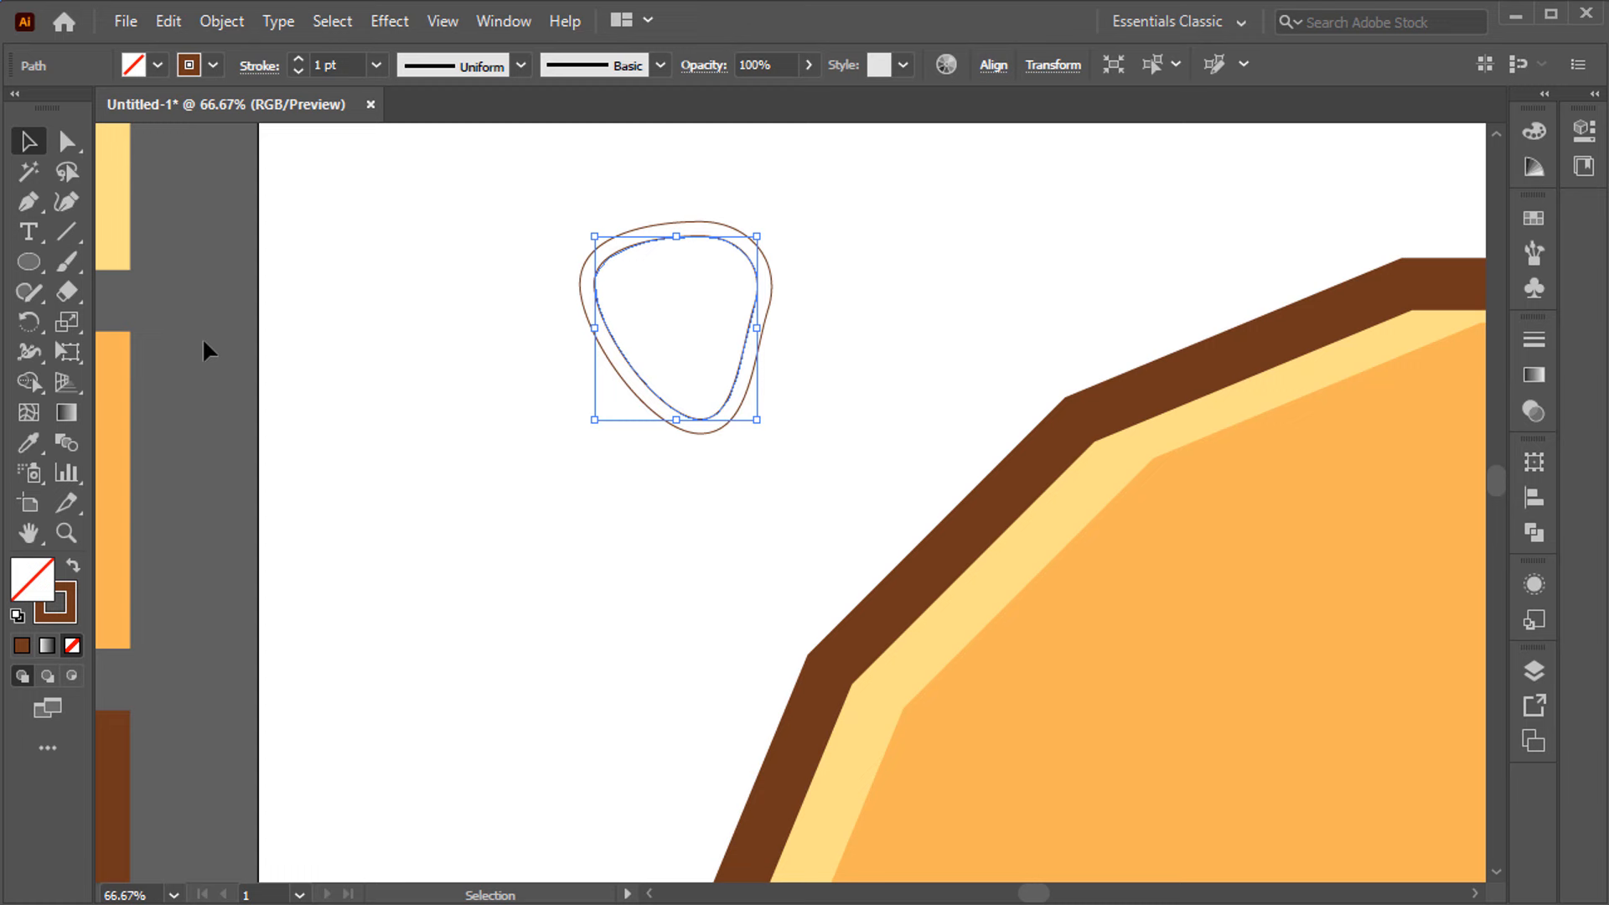
left_click(32, 270)
mouse_move(67, 291)
left_mouse_down()
mouse_move(117, 291)
mouse_move(167, 319)
left_mouse_up()
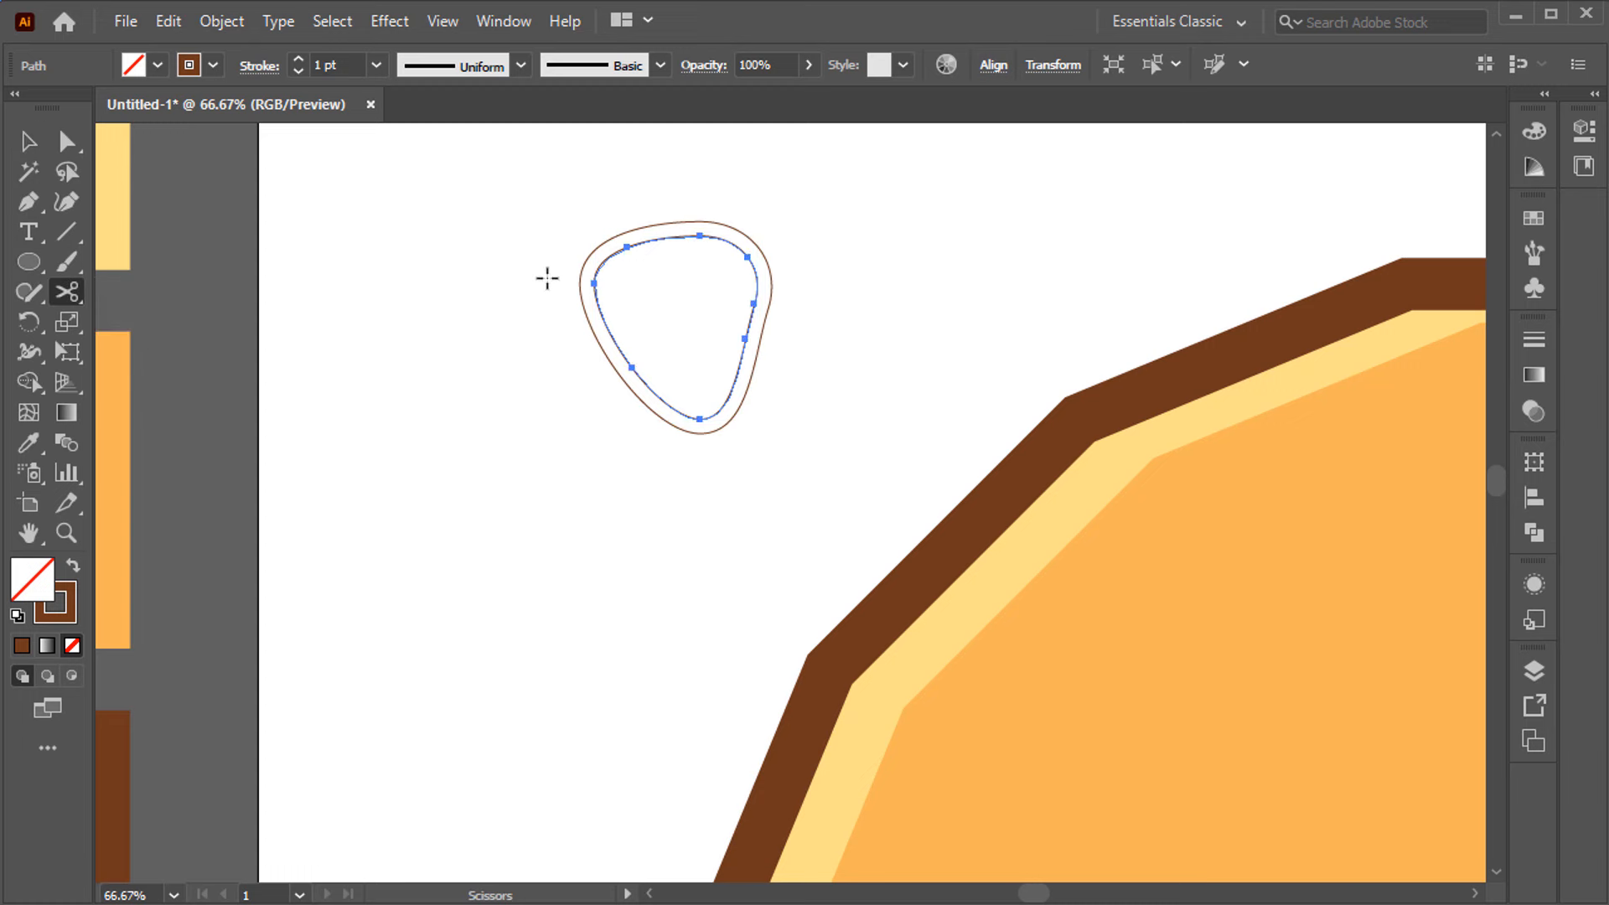
scroll(587, 276, "up", 2)
left_click(637, 373)
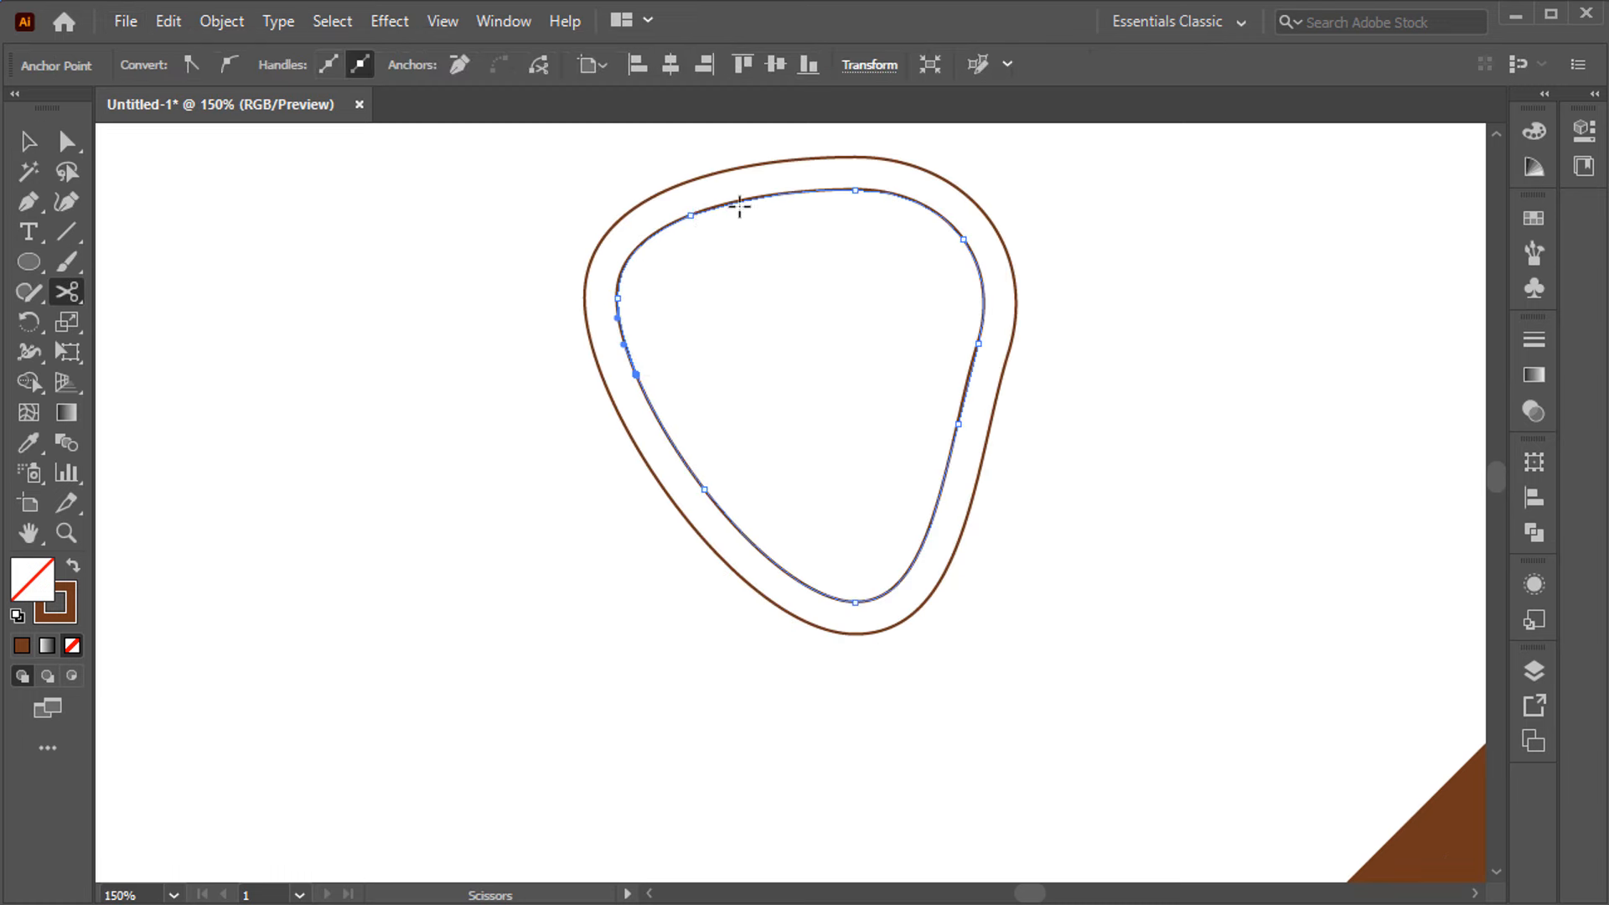
key("v")
key("Delete")
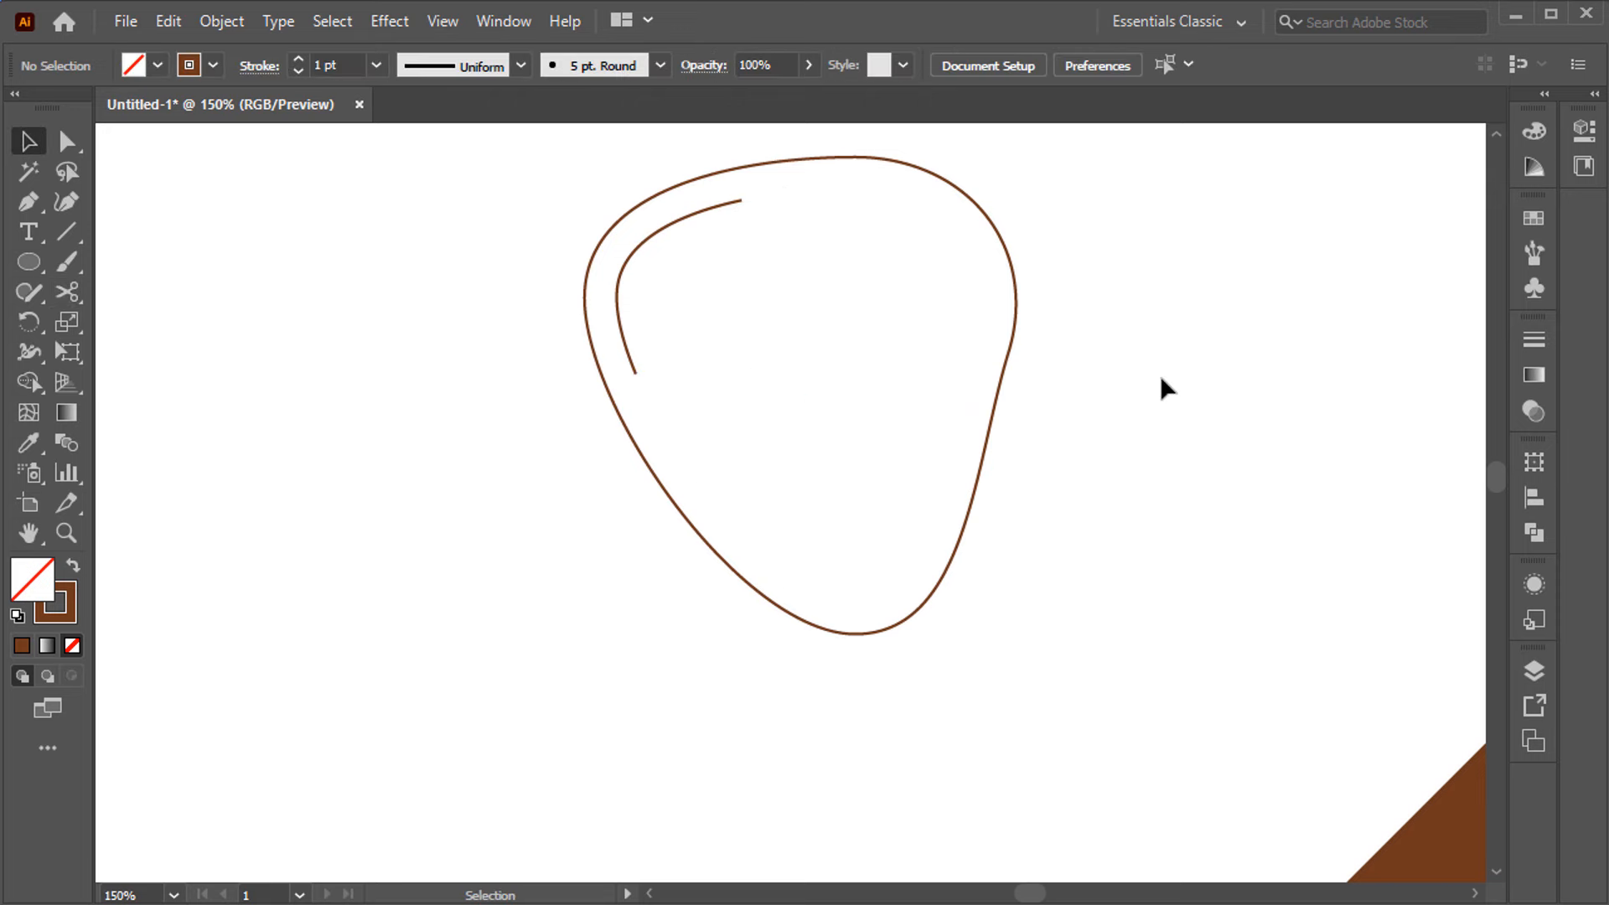
Set the stroke weight of the chip outline and its inner arc to 3 pt.
left_click(1016, 301)
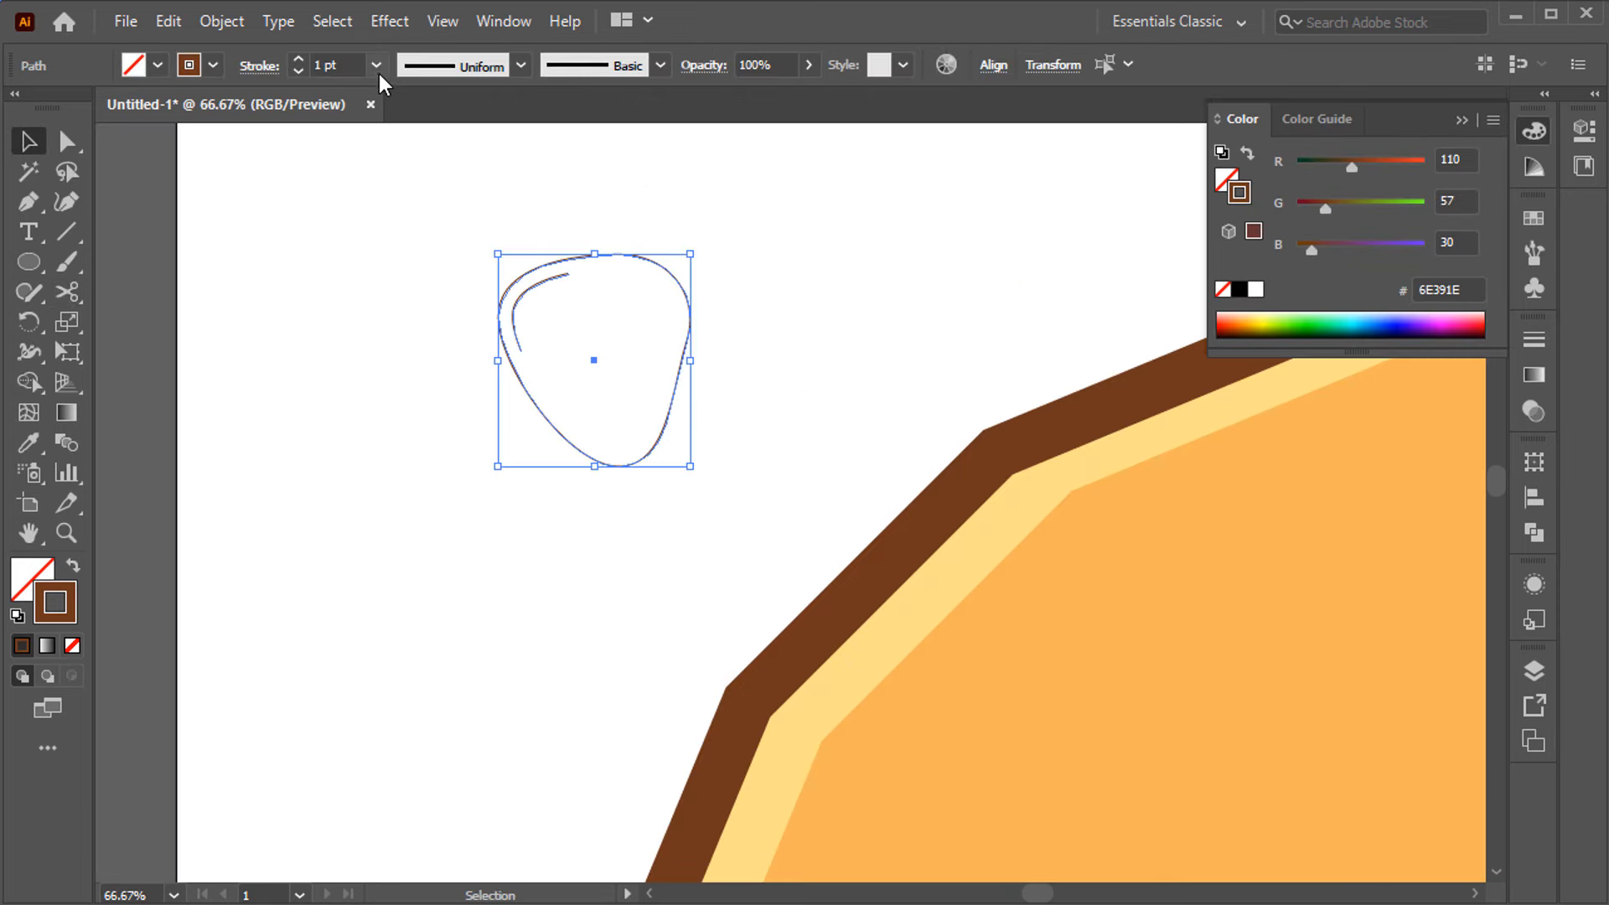
left_click(379, 74)
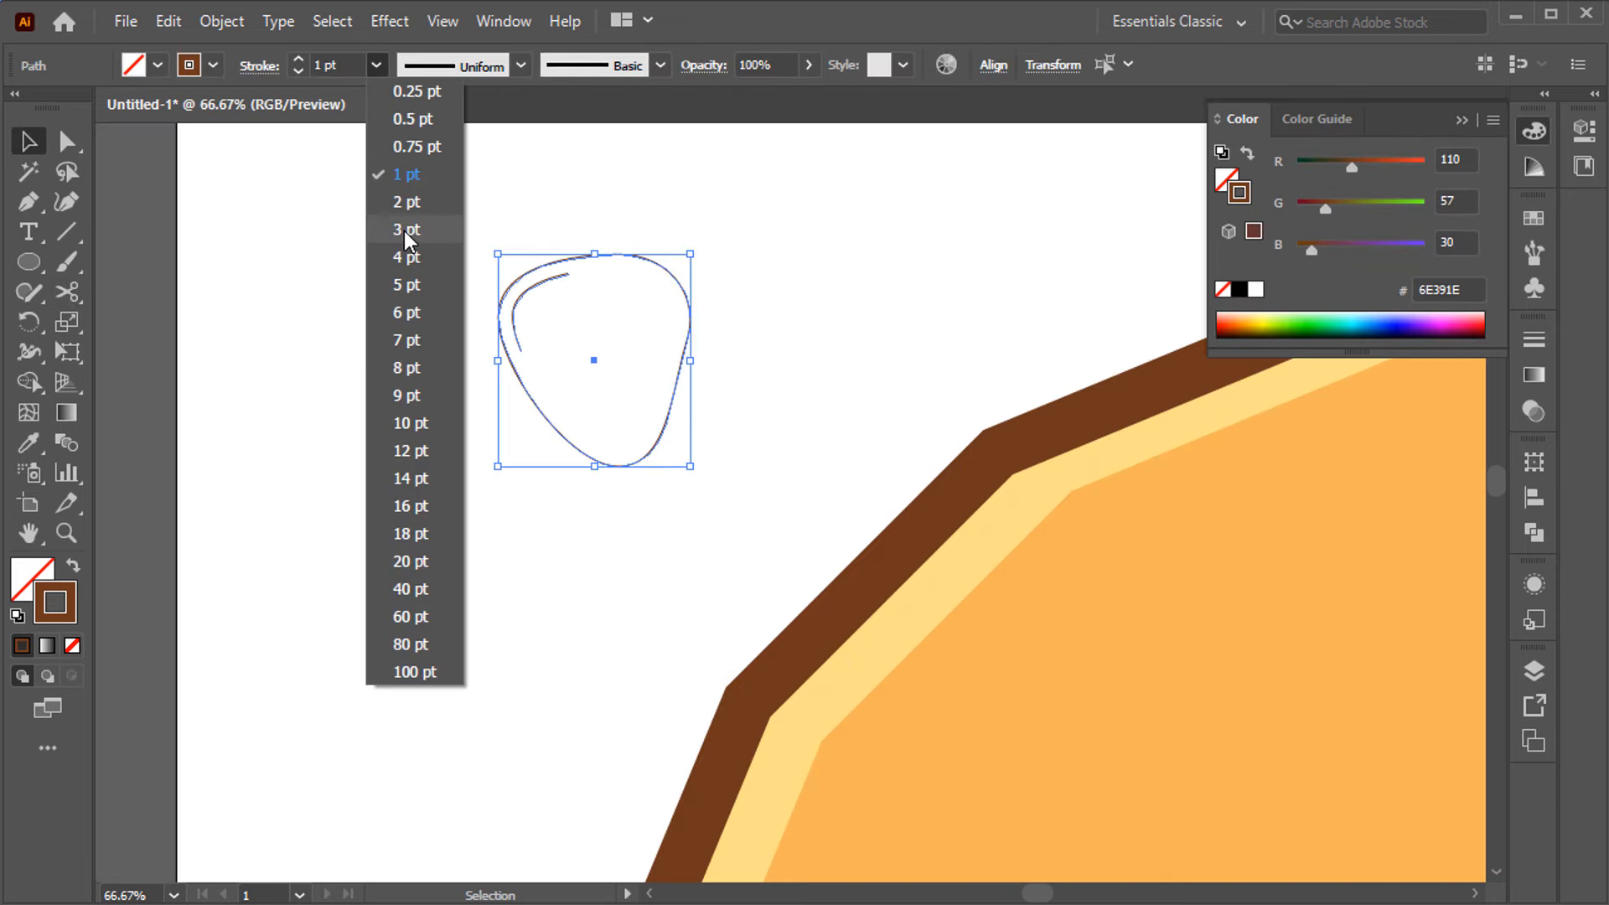
left_click(404, 230)
left_click(476, 396)
Recolor the inner arc's stroke to F8B558, set its weight to 5 pt and apply a tapered width profile.
scroll(476, 396, "down", 2)
scroll(543, 445, "left", 2)
scroll(570, 461, "down", 2)
key("ctrl+minus")
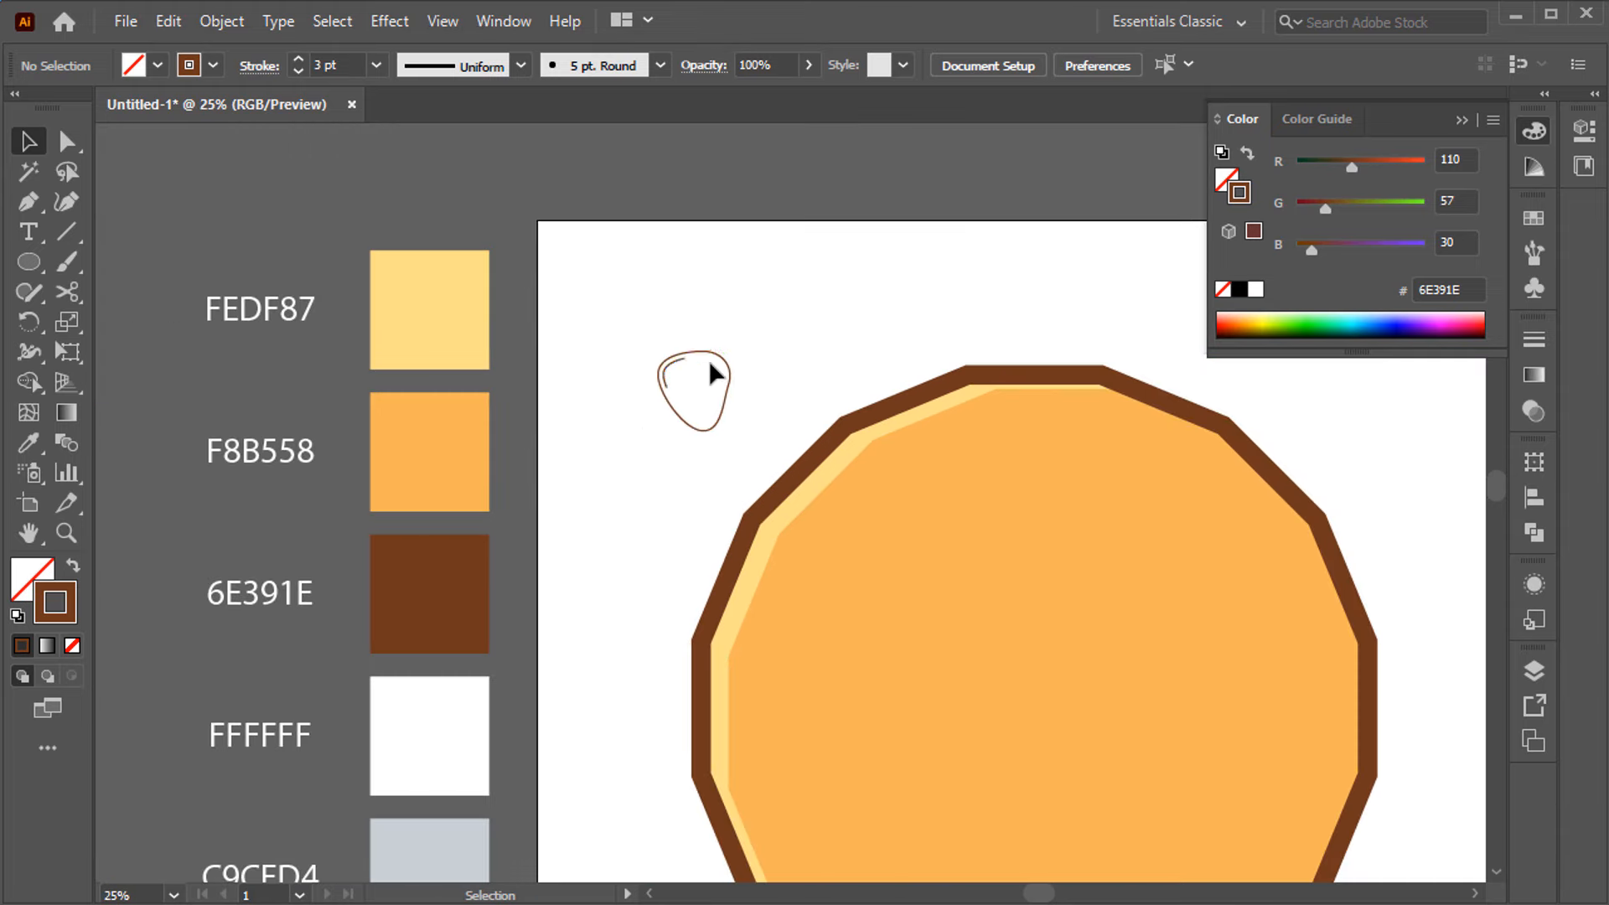
left_click(685, 360)
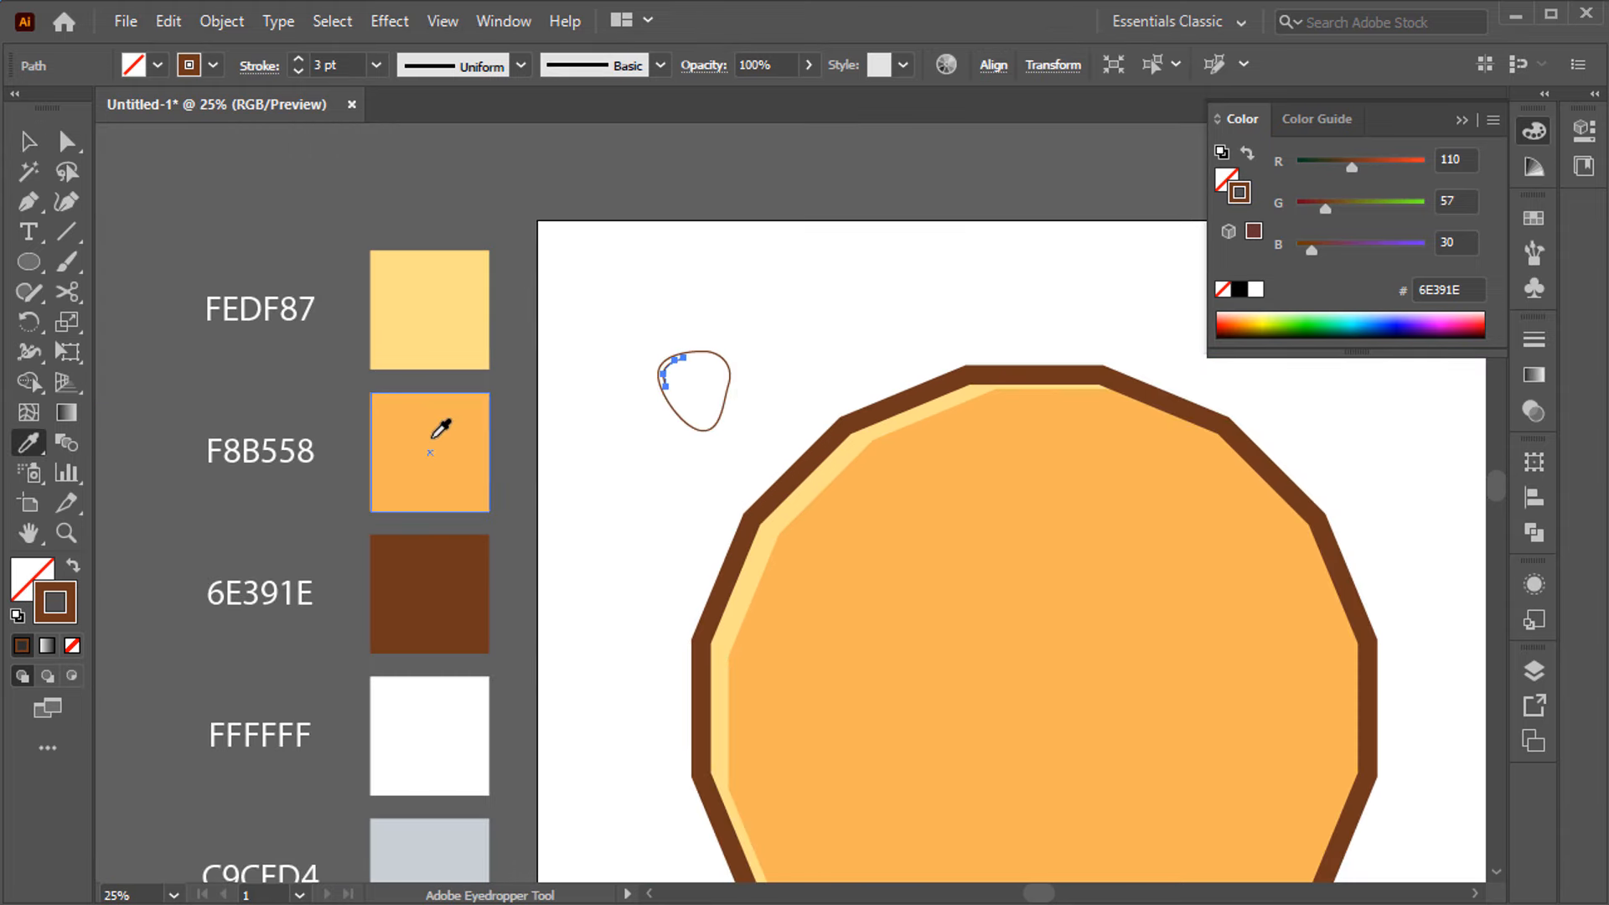
left_click(369, 69)
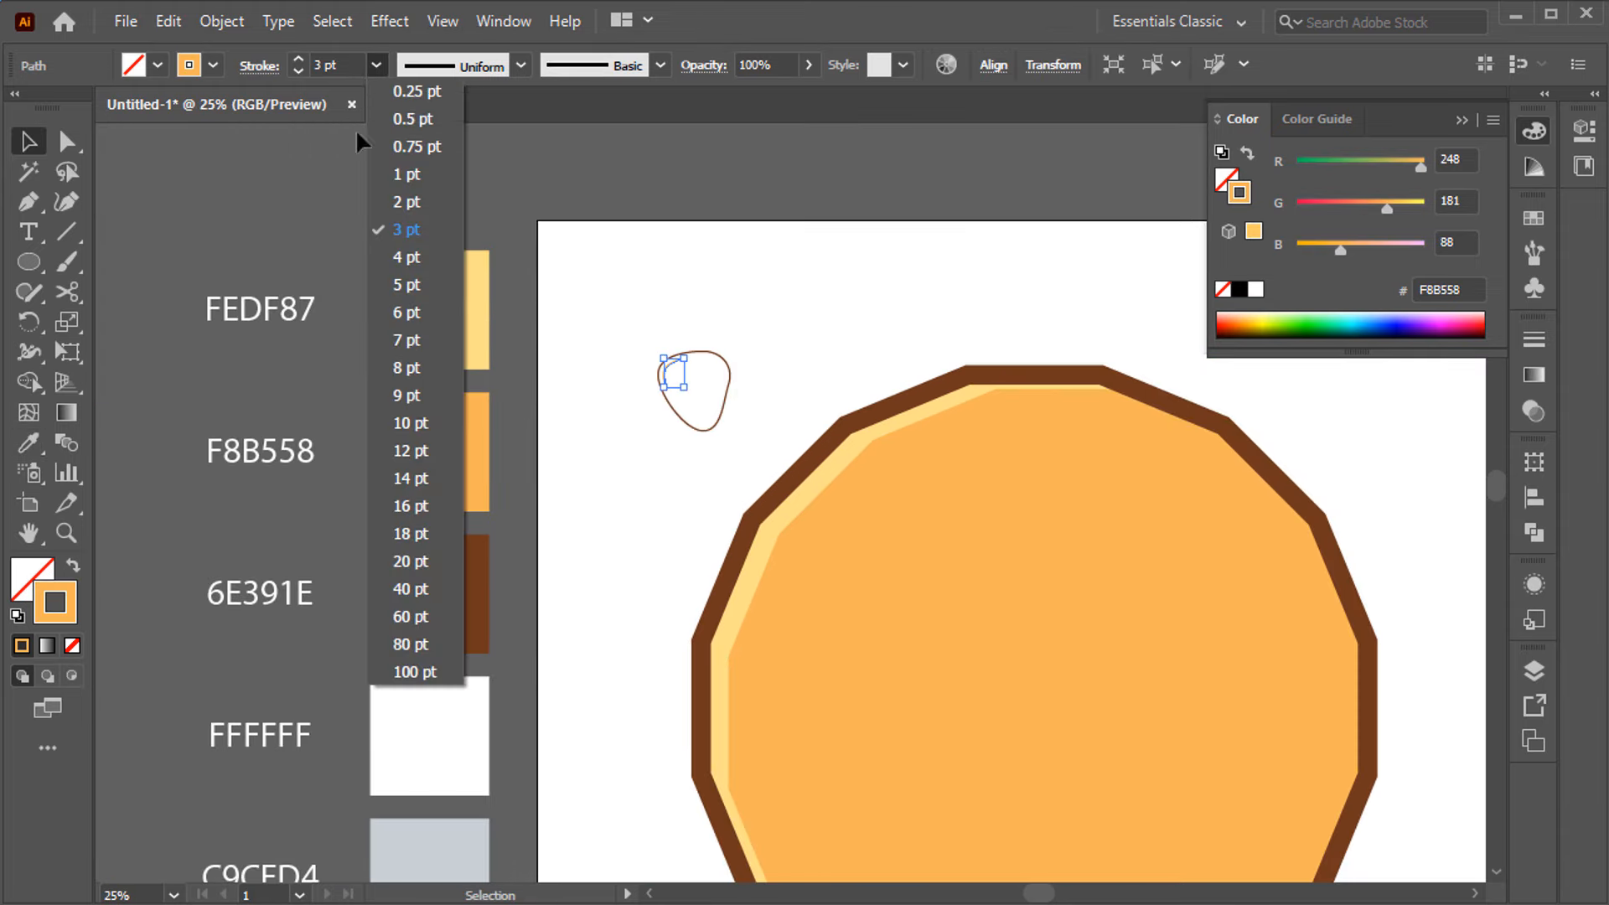
left_click(369, 284)
left_click(521, 66)
left_click(489, 148)
left_click(489, 148)
Fill the chip shape with its brown outline color, then place it on the cookie grouped with its highlight arc.
left_click(718, 365)
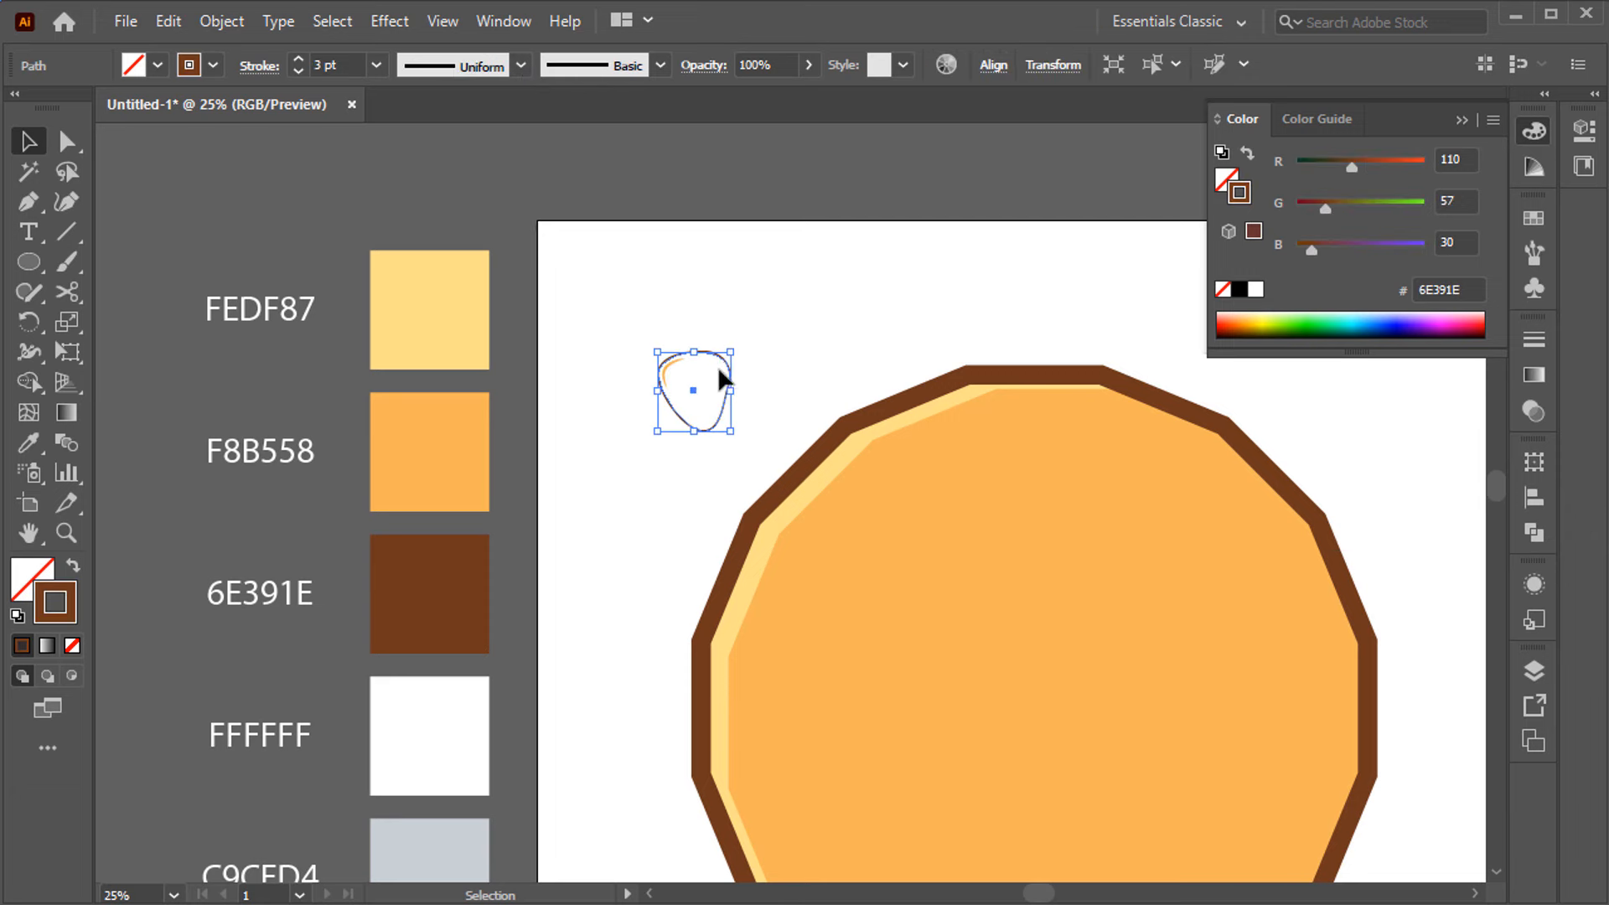
left_click(73, 570)
left_click(622, 311)
left_click_drag(693, 391, 889, 542)
right_click(867, 540)
left_click(981, 198)
Place copies of the chip group around the cookie near its edge, varying their sizes.
scroll(883, 575, "up", 2)
scroll(884, 539, "down", 1)
scroll(725, 521, "down", 1)
scroll(758, 452, "up", 1)
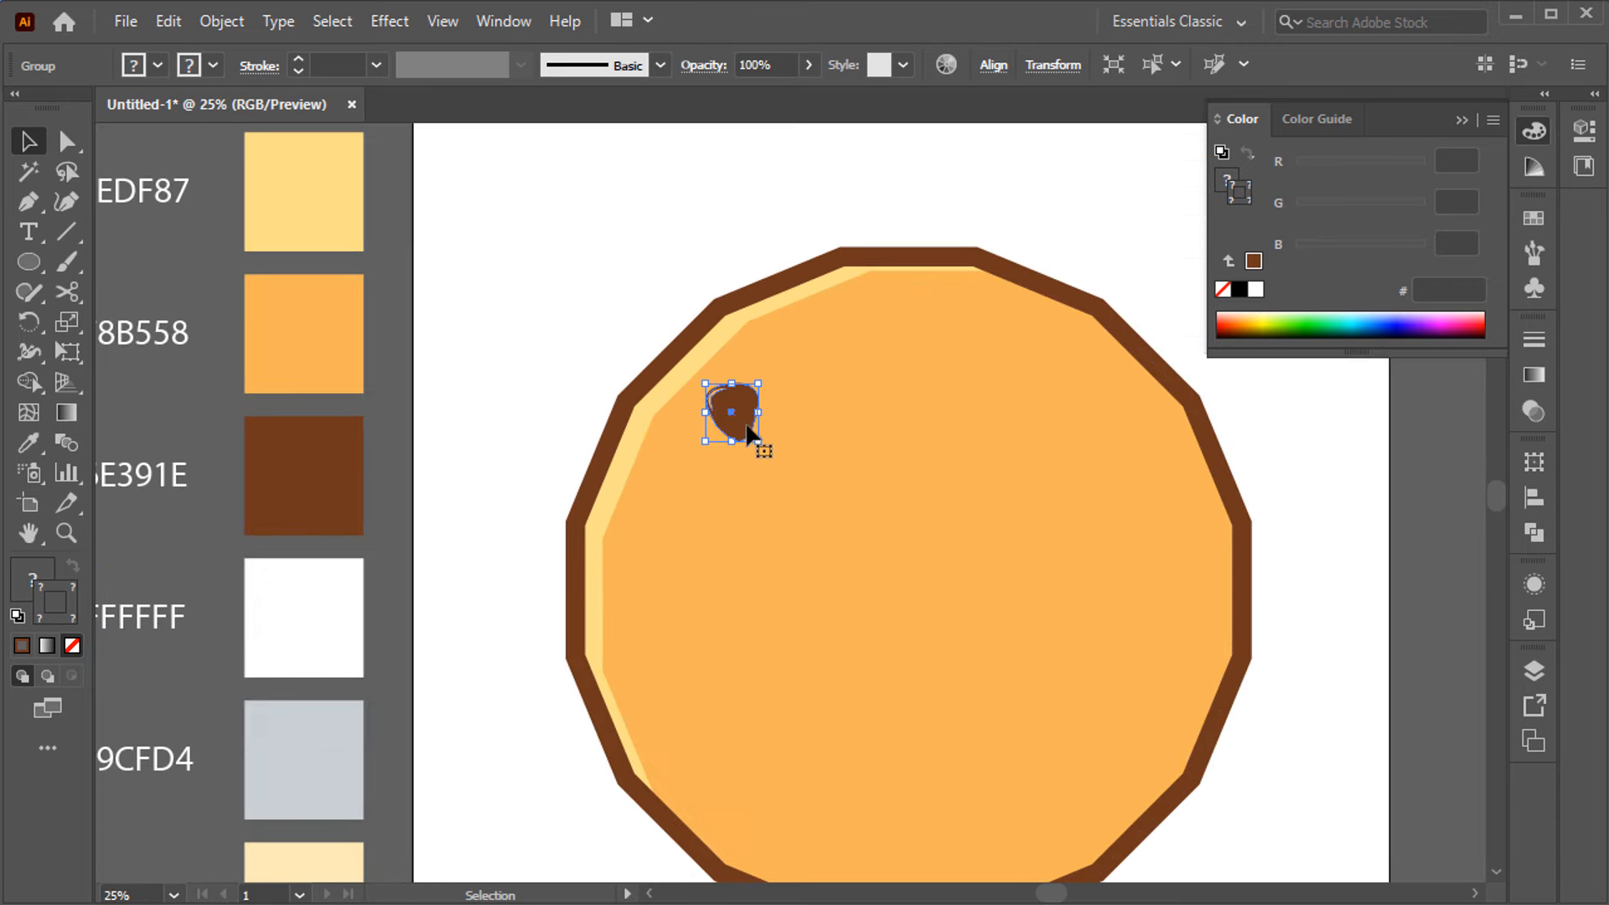
scroll(717, 421, "down", 1)
left_click_drag(714, 419, 879, 717)
left_click_drag(669, 600, 1004, 540)
left_click_drag(1004, 542, 960, 423)
left_click_drag(961, 423, 787, 370)
Reposition the chips along the cookie's upper half so they are spread more evenly near the rim.
left_click_drag(876, 399, 890, 390)
left_click_drag(719, 403, 668, 446)
left_click_drag(796, 372, 781, 369)
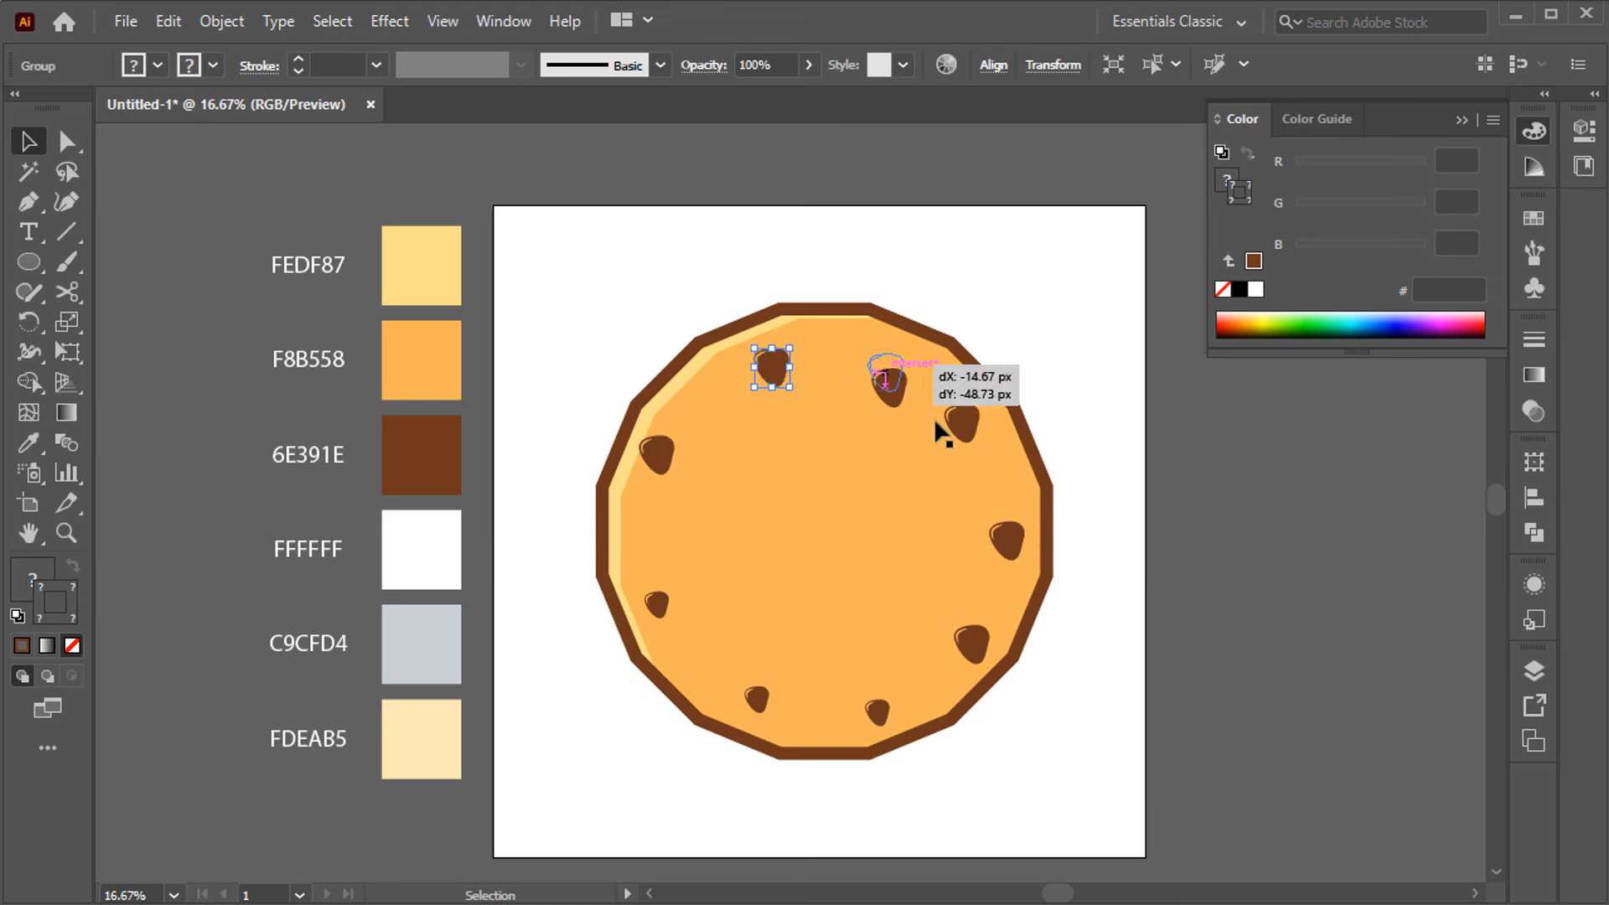
left_click_drag(888, 377, 885, 373)
left_click_drag(962, 425, 989, 437)
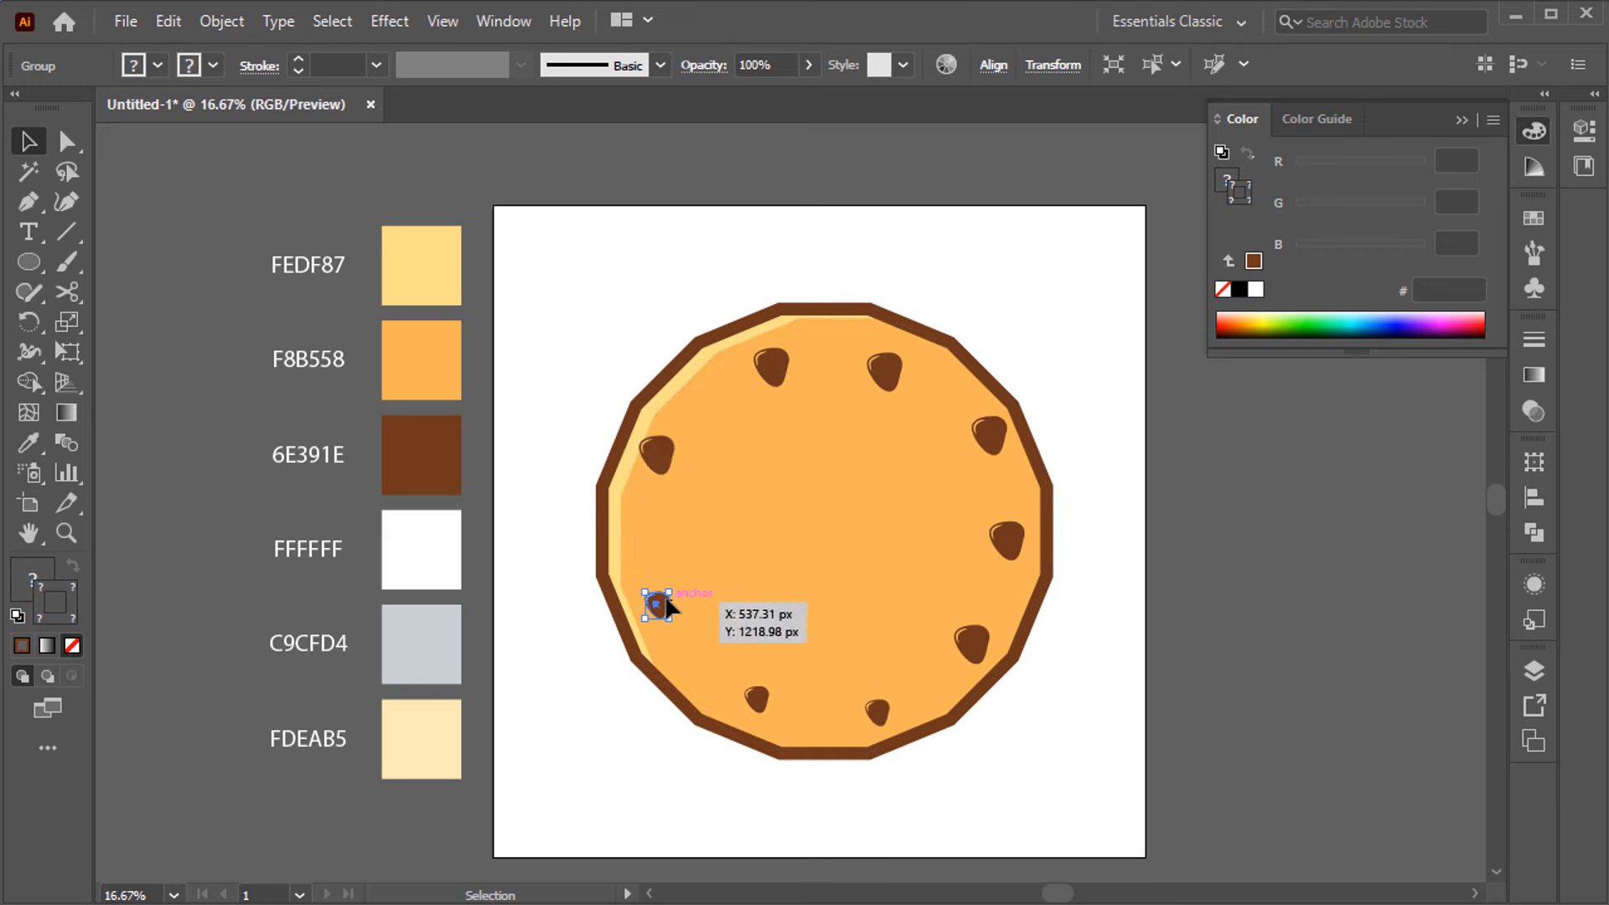
Enlarge the three small chips along the cookie's lower edge and adjust the bottom-right one's position.
left_click_drag(669, 619, 682, 633)
left_click(758, 700)
left_click_drag(744, 714, 738, 720)
left_click(879, 713)
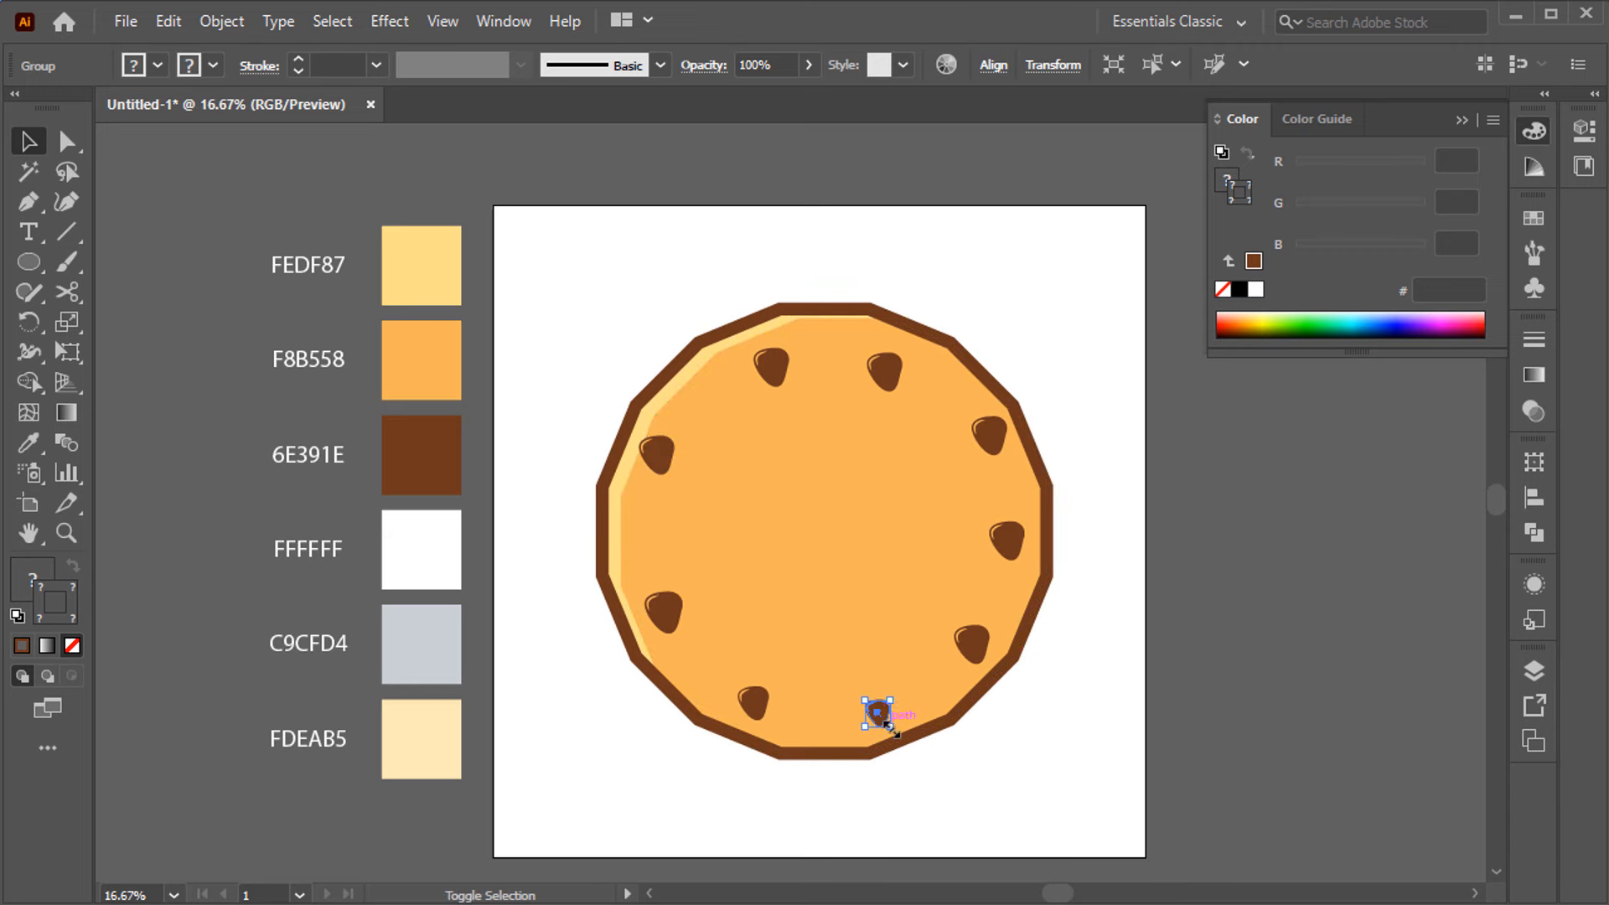
left_click_drag(891, 728, 902, 739)
left_click_drag(885, 716, 885, 706)
left_click(1239, 652)
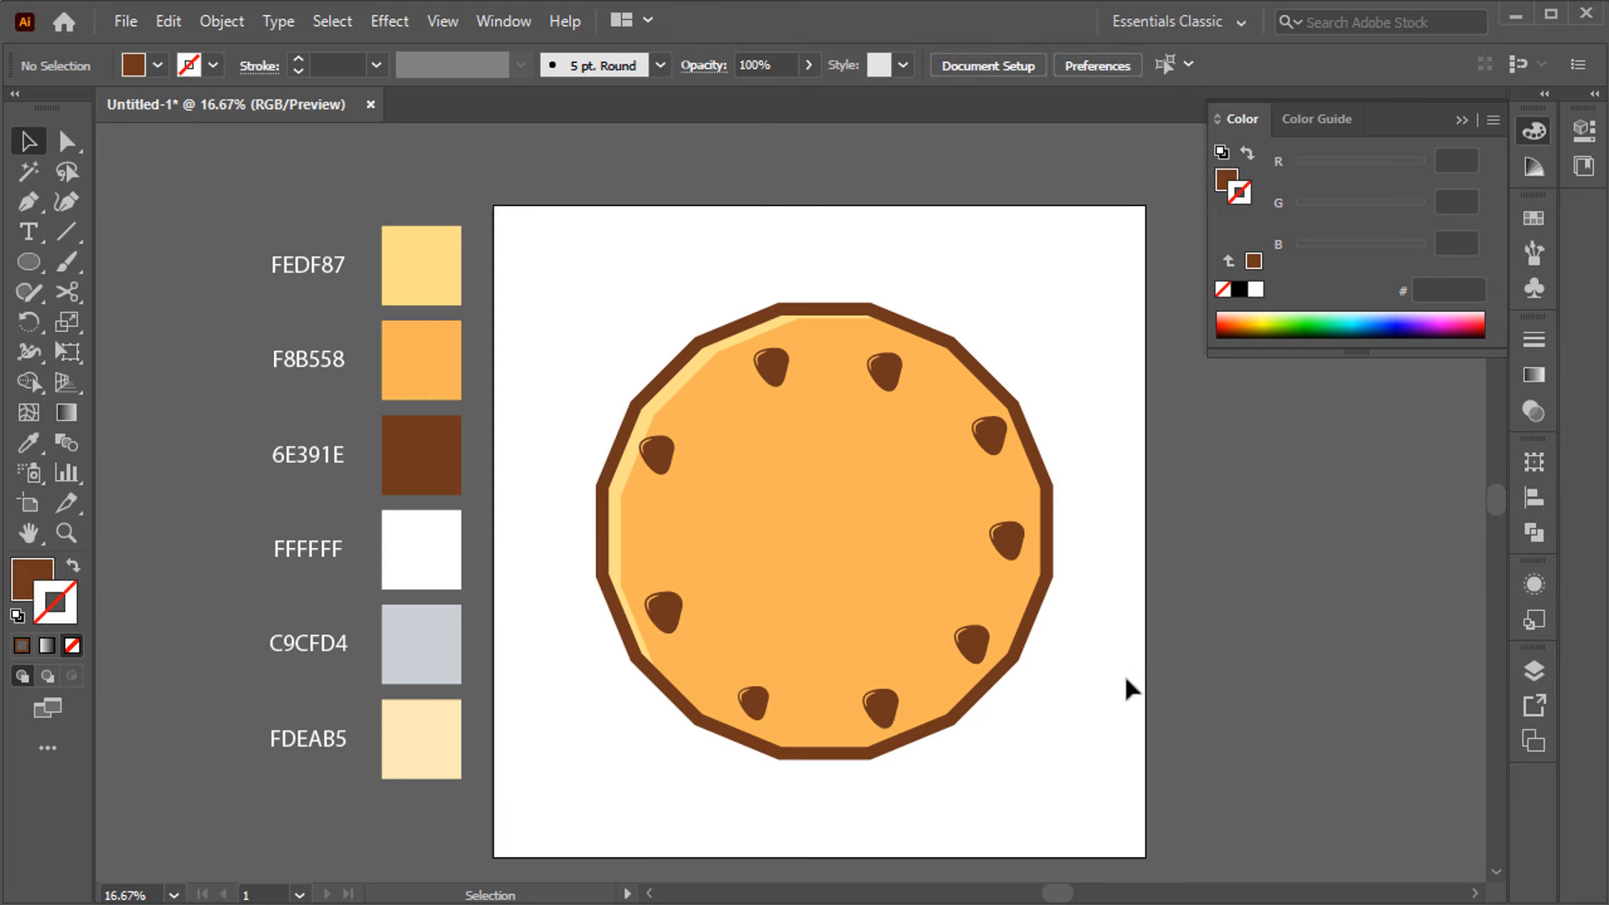
Draw a brown circle left of the cookie's center as an eye and paste a copy of it in front.
left_click(29, 262)
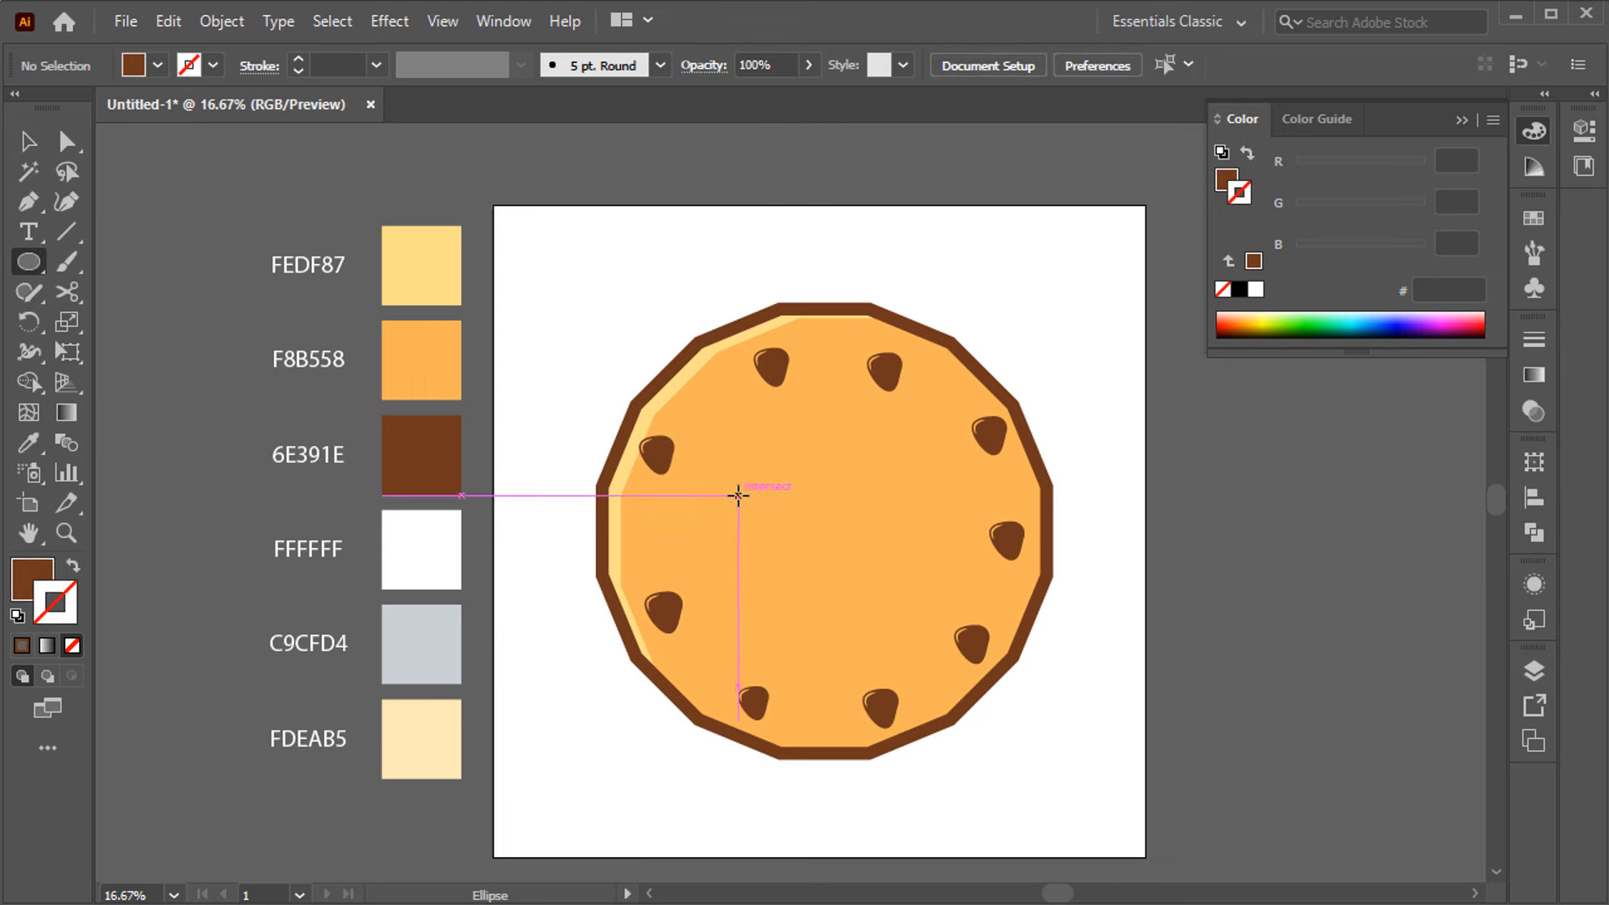
mouse_move(765, 500)
left_mouse_down()
mouse_move(819, 529)
mouse_move(812, 514)
left_mouse_up()
left_click(168, 21)
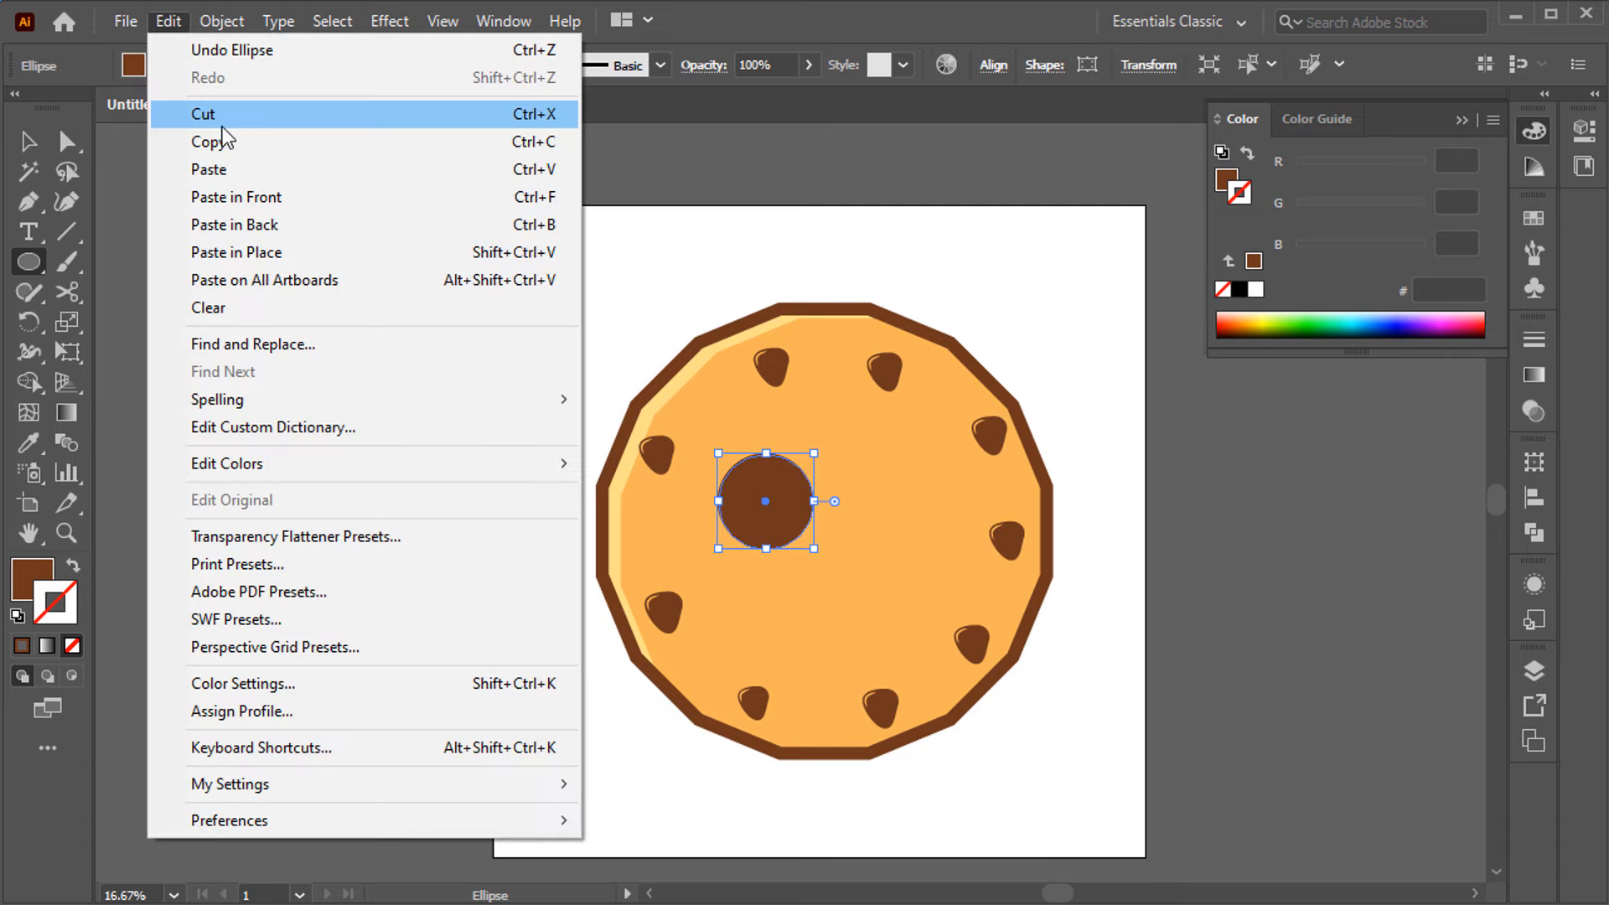
left_click(223, 141)
left_click(170, 21)
left_click(226, 201)
Fill the copied eye circle with FFFFFF and shrink it about its center, leaving a brown ring around it.
key("i")
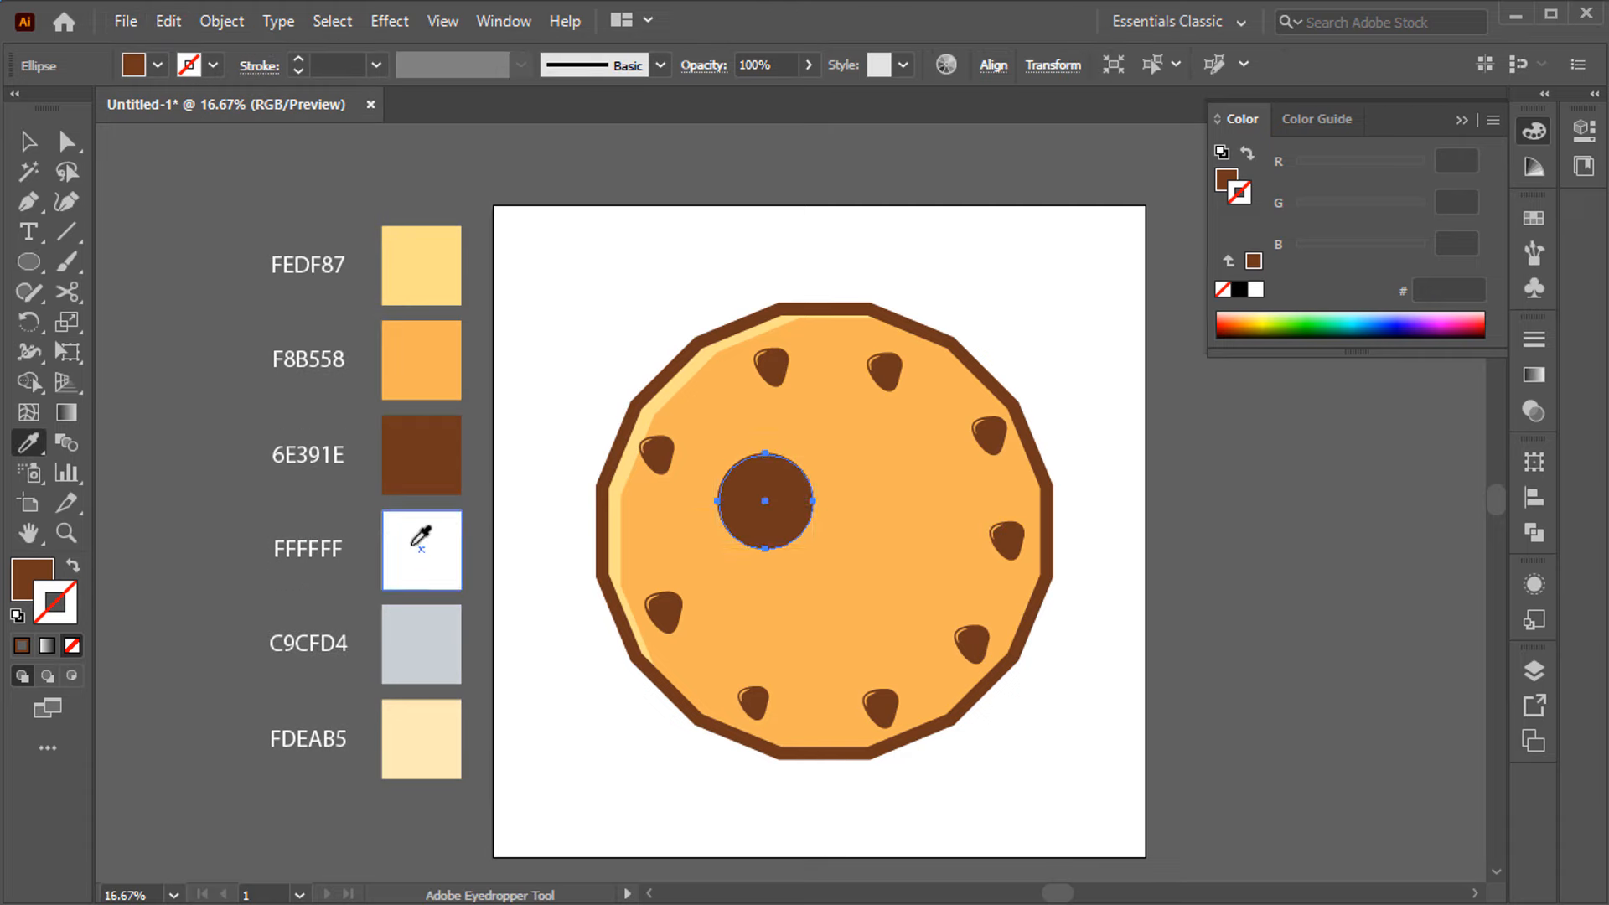
left_click(411, 549)
key("v")
key("ctrl+equal")
left_click_drag(880, 526, 911, 556)
key("ctrl+equal")
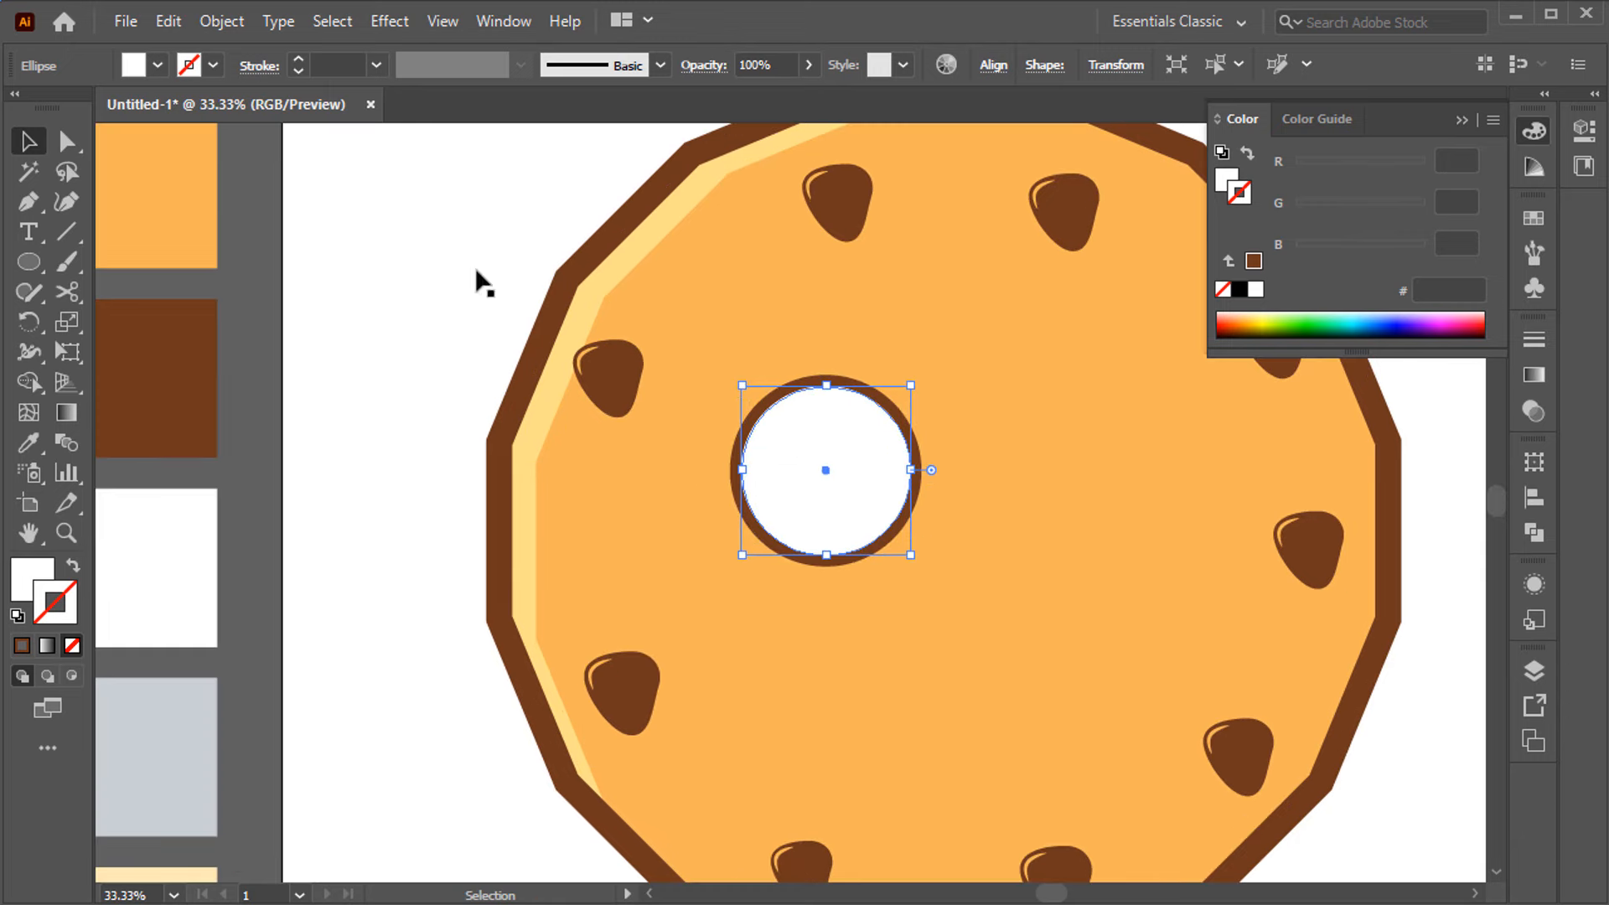
Paste a copy of the white circle in front, shrink it about its center and fill it with 6E391E as the pupil.
left_click(169, 22)
left_click(223, 137)
left_click(171, 22)
left_click(226, 191)
left_click_drag(911, 386, 898, 400)
key("i")
left_click(875, 388)
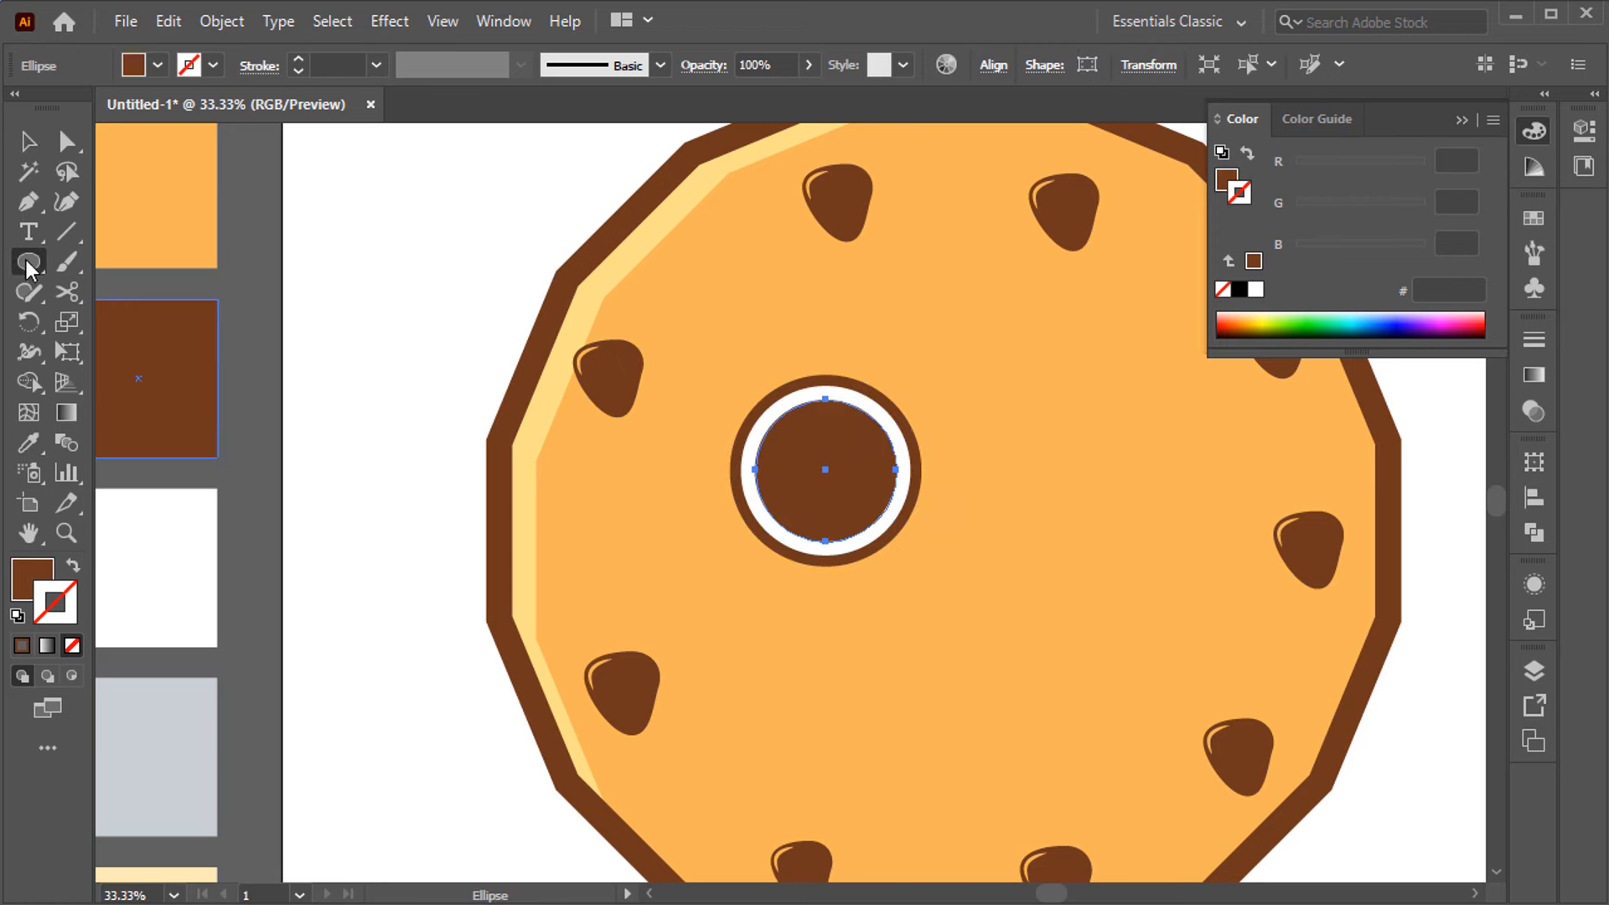
Draw a small circle over the pupil's upper-left edge and fill it white as a highlight.
scroll(755, 472, "up", 3)
left_click_drag(781, 272, 915, 404)
key("i")
left_click(964, 228)
key("v")
Enlarge the white circle, pupil and highlight together about their center to thin the eye's outer brown ring.
scroll(963, 243, "right", 1)
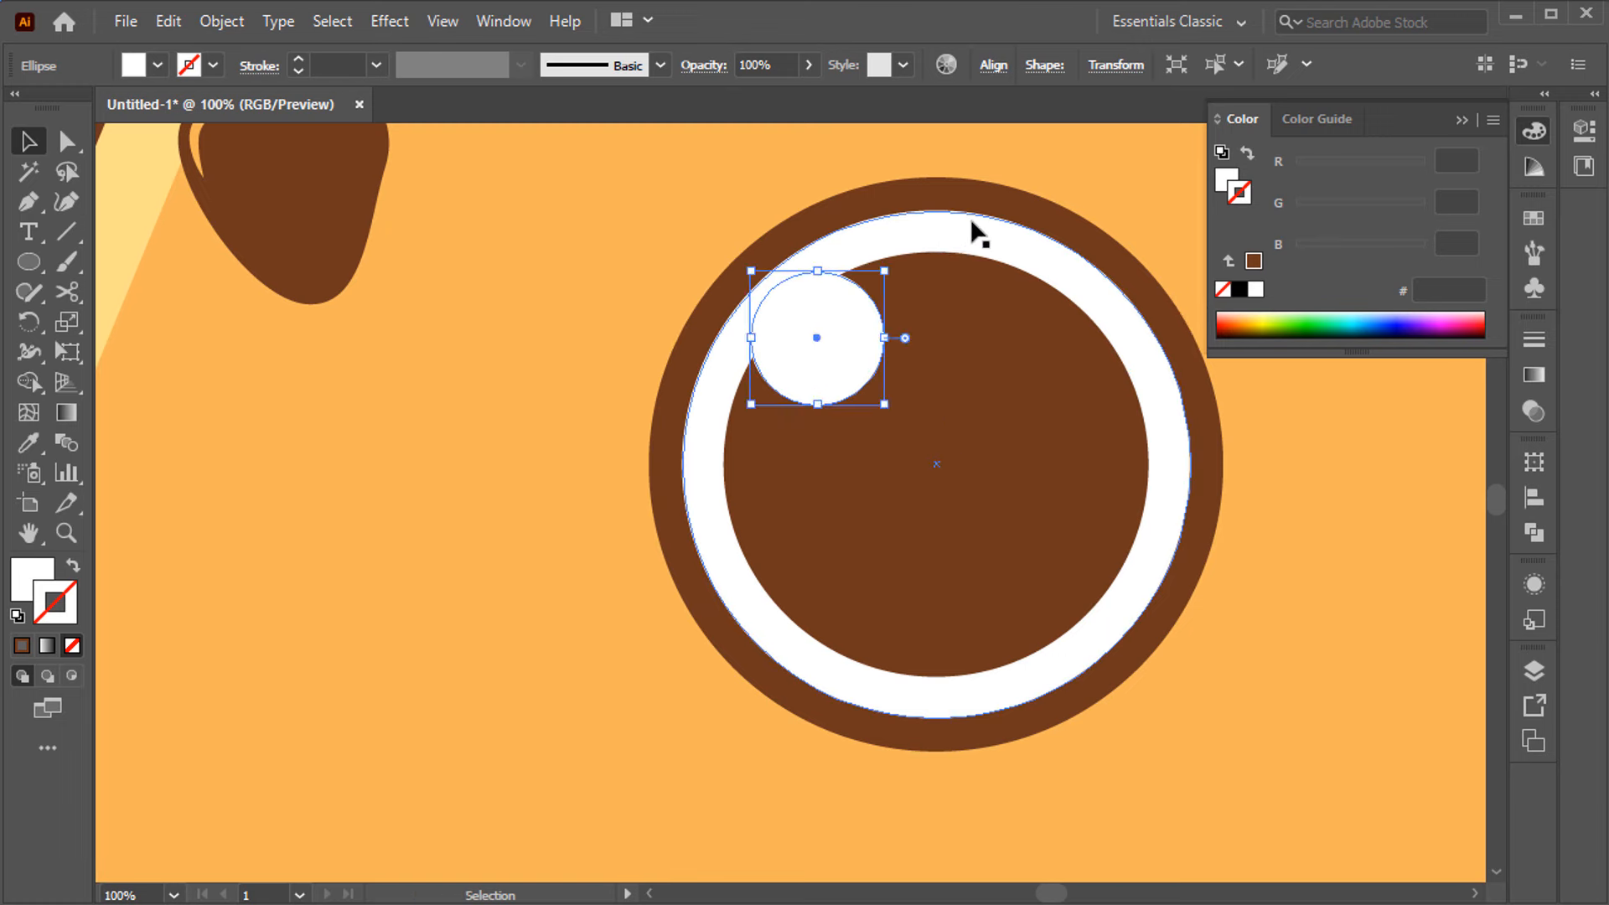
left_click(969, 233, "shift")
left_click_drag(1193, 712, 1205, 733)
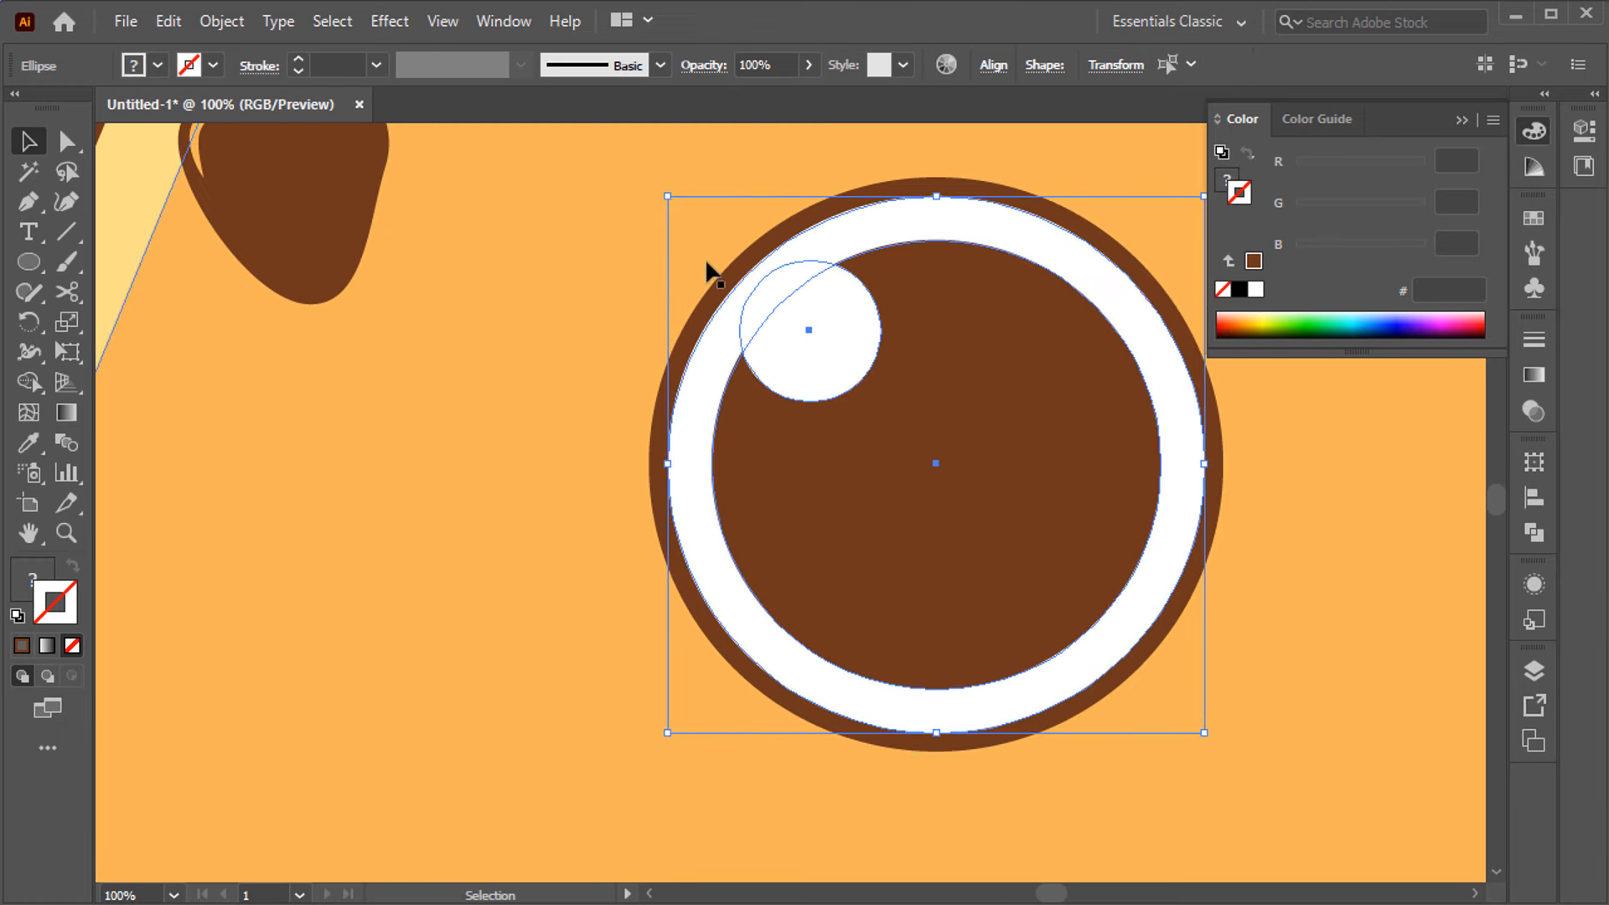
Group the eye's outer ring, white circle, pupil and highlight into one object.
left_click(759, 357)
left_click(781, 372)
left_click(844, 435, "shift")
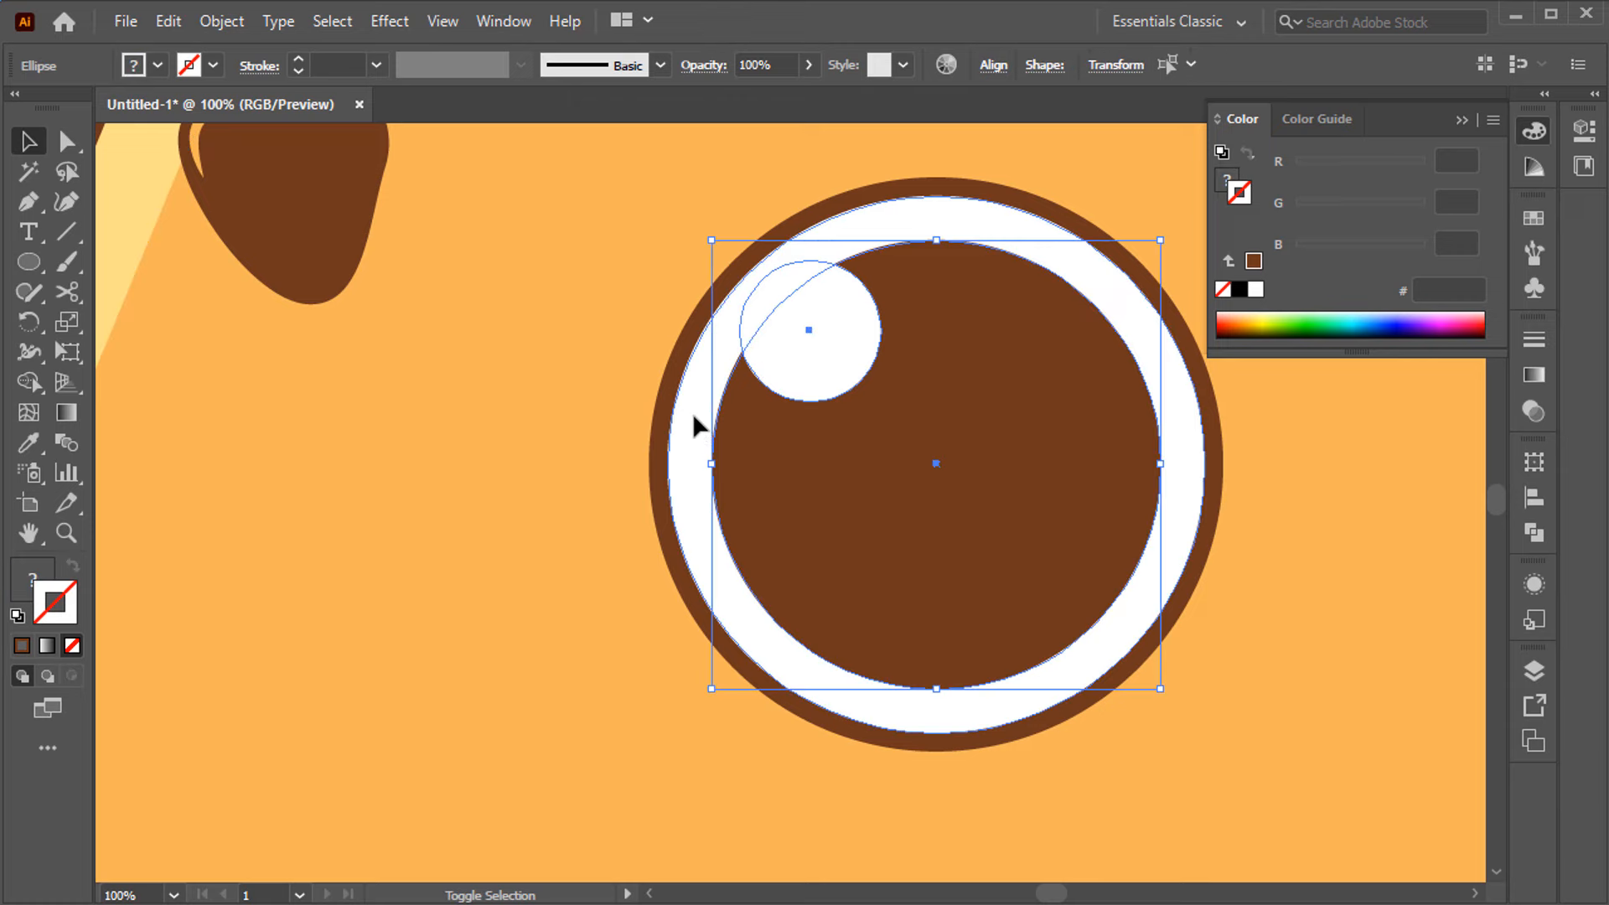
left_click(692, 412, "shift")
left_click(663, 407, "shift")
scroll(720, 424, "down", 3)
right_click(773, 446)
left_click(840, 547)
Duplicate the eye group horizontally to the other side of the cookie's face as the second eye.
left_click_drag(833, 471, 1165, 513)
left_click(787, 437, "shift")
mouse_move(1102, 465)
left_mouse_down()
mouse_move(1045, 483)
mouse_move(1094, 471)
left_mouse_up()
left_click(1372, 544)
left_click(1463, 120)
scroll(1291, 345, "down", 2)
scroll(1295, 359, "right", 1)
Group both eyes and center them horizontally on the cookie's brown outline.
left_click(992, 416, "shift")
right_click(994, 421)
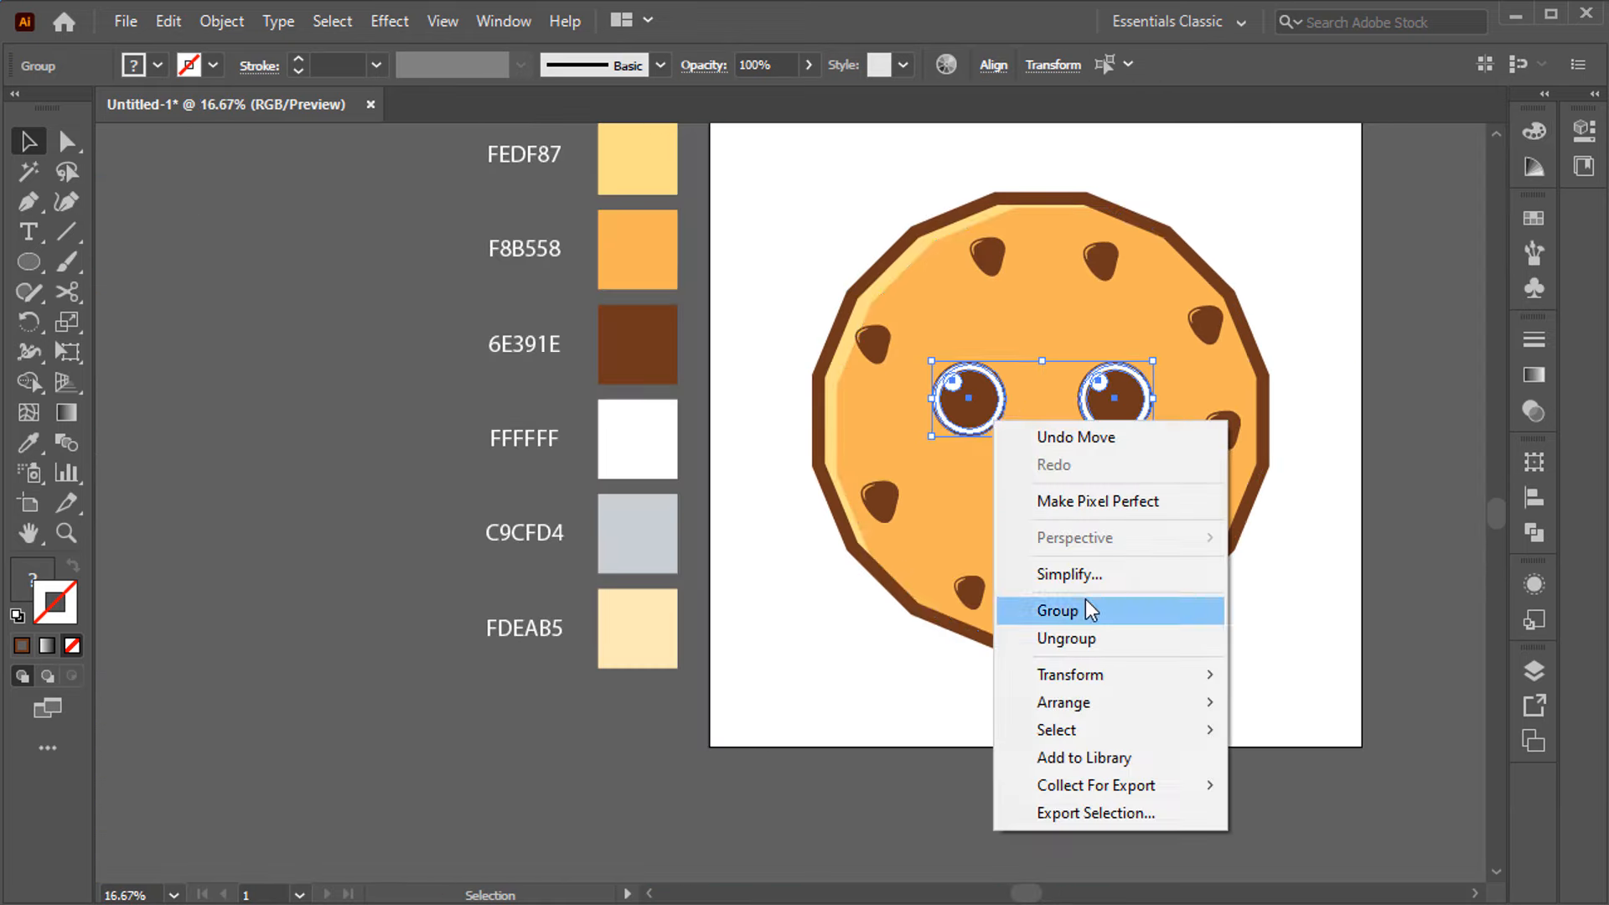
left_click(1086, 607)
left_click(817, 419, "shift")
left_click(890, 277)
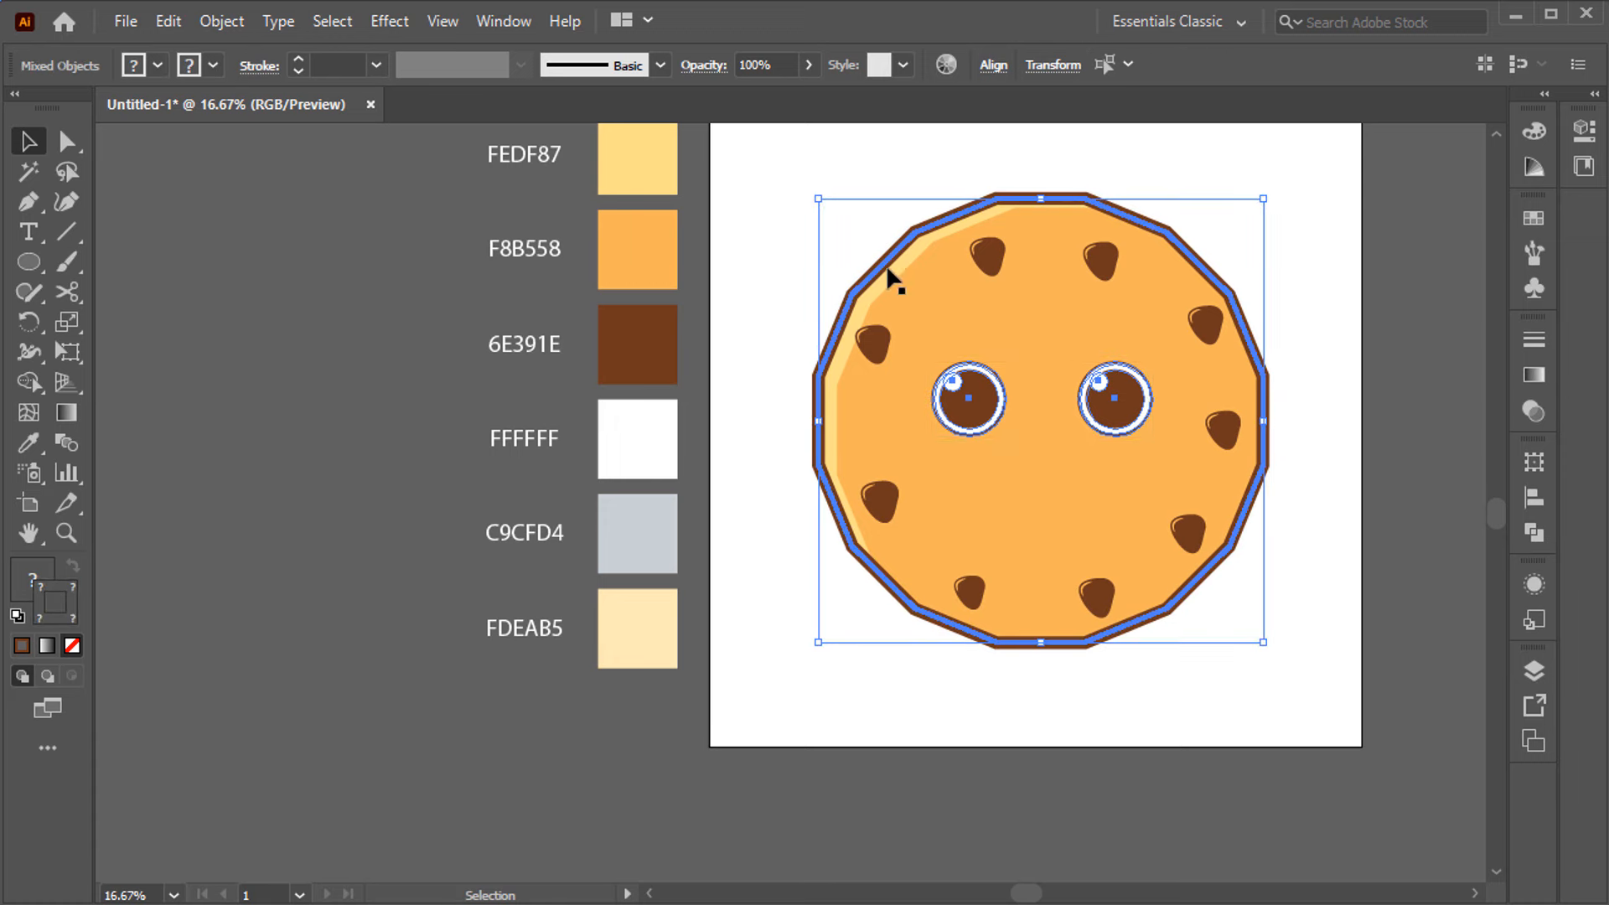
left_click(989, 65)
left_click(1407, 373)
key("ctrl+0")
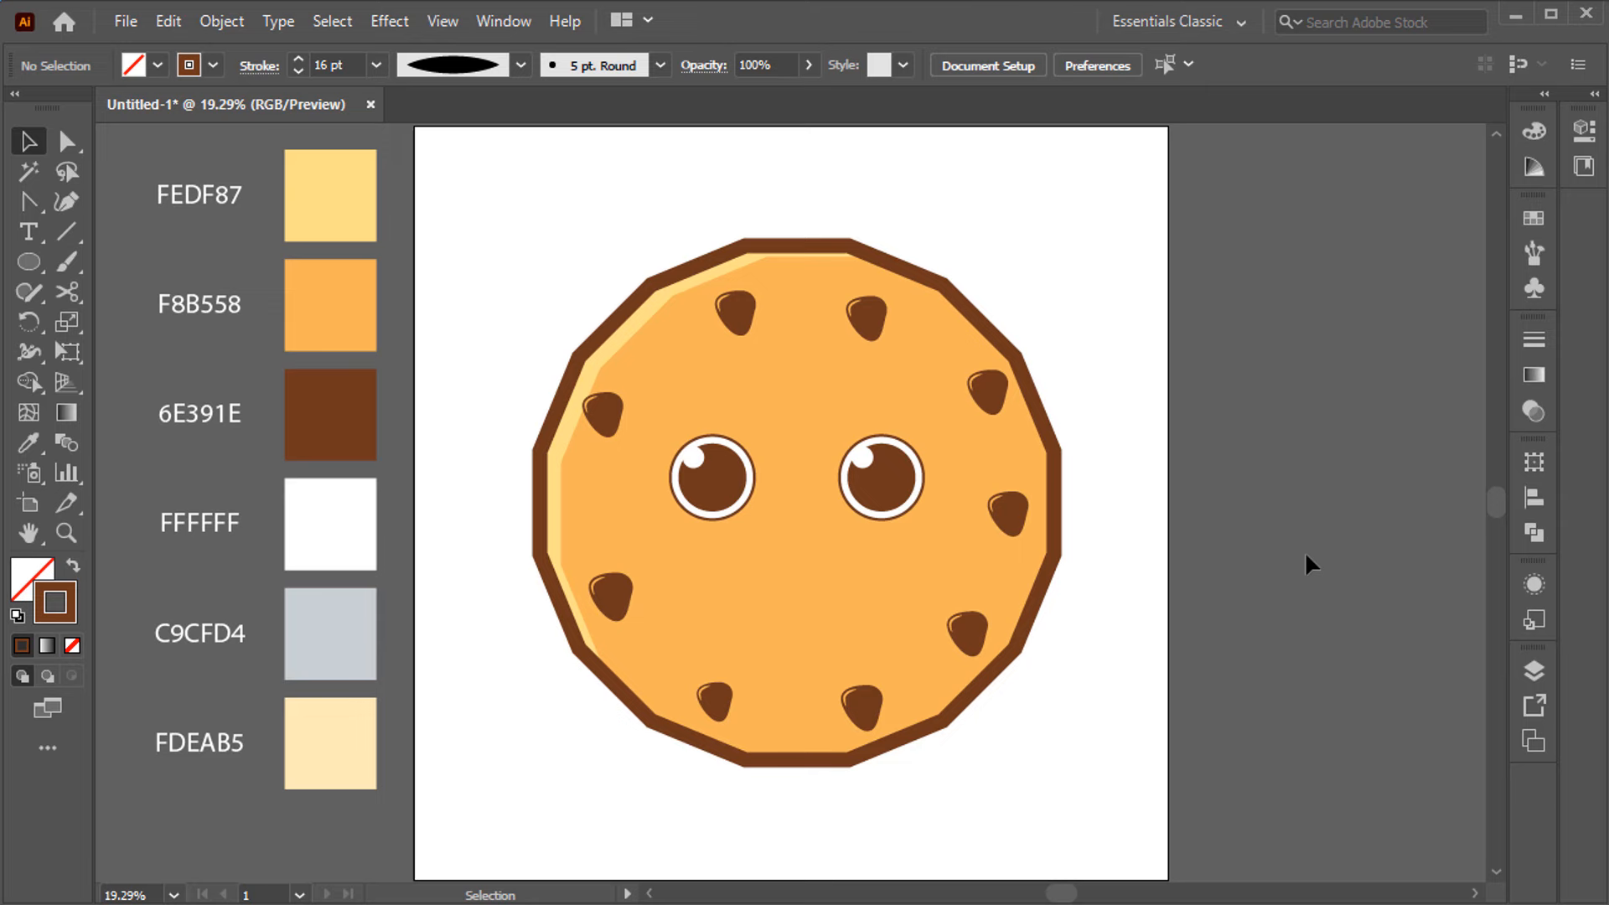
Paste a copy of the cookie body in front, offset another to the left and trim it away with Shape Builder to leave a right-edge crescent.
left_click(931, 417)
left_click(168, 21)
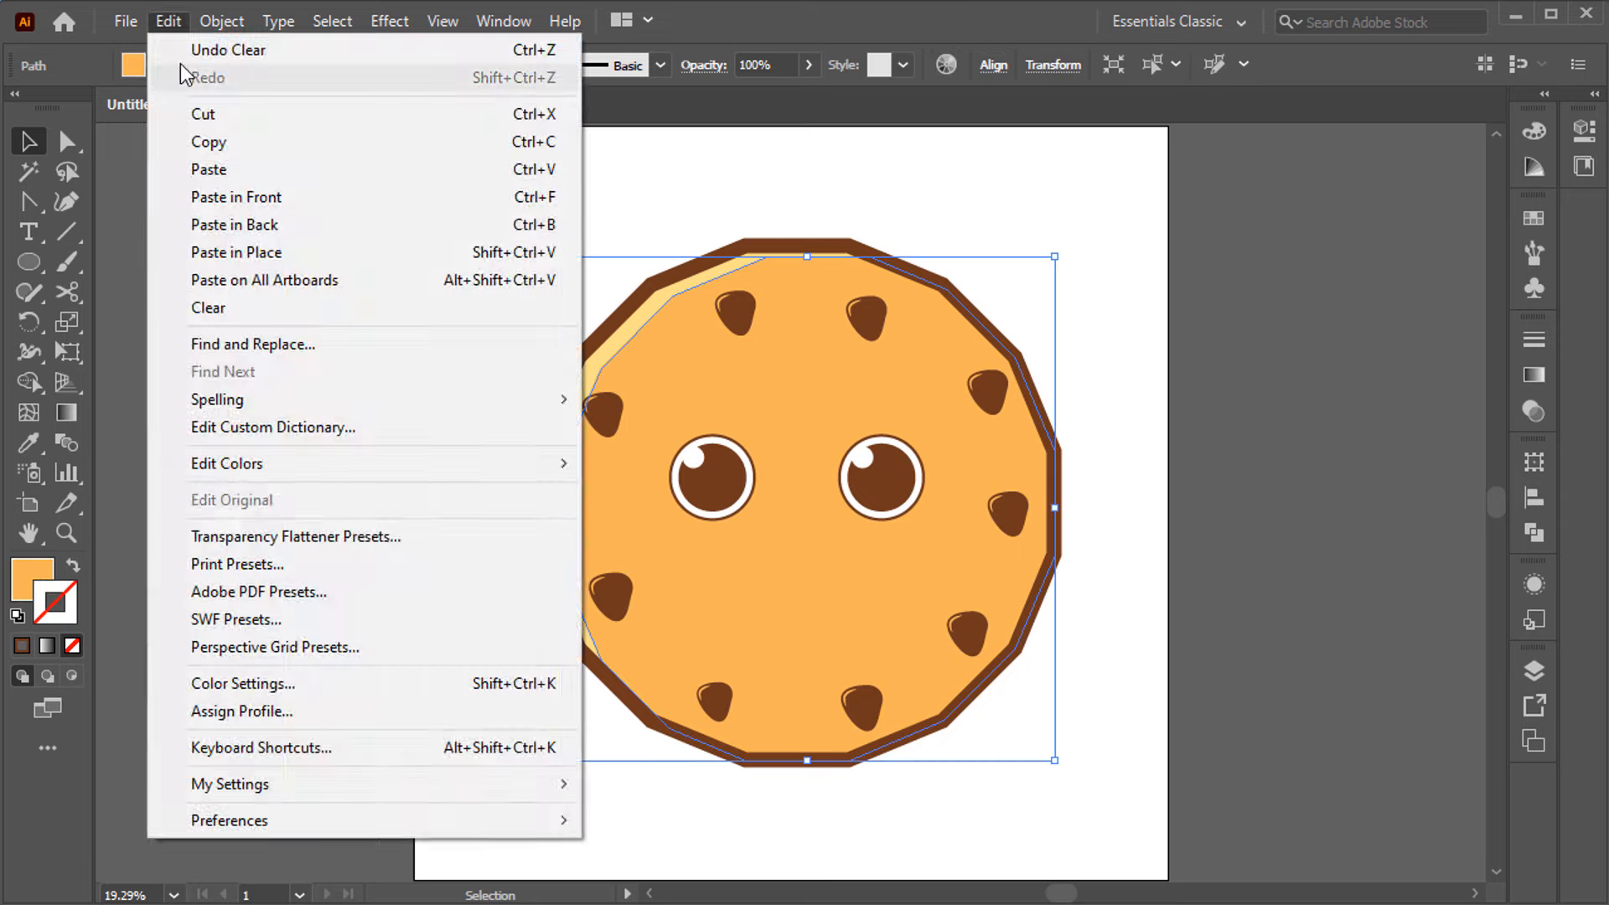
left_click(209, 141)
left_click(169, 21)
left_click(236, 197)
left_click_drag(792, 445, 756, 451)
left_click(28, 382)
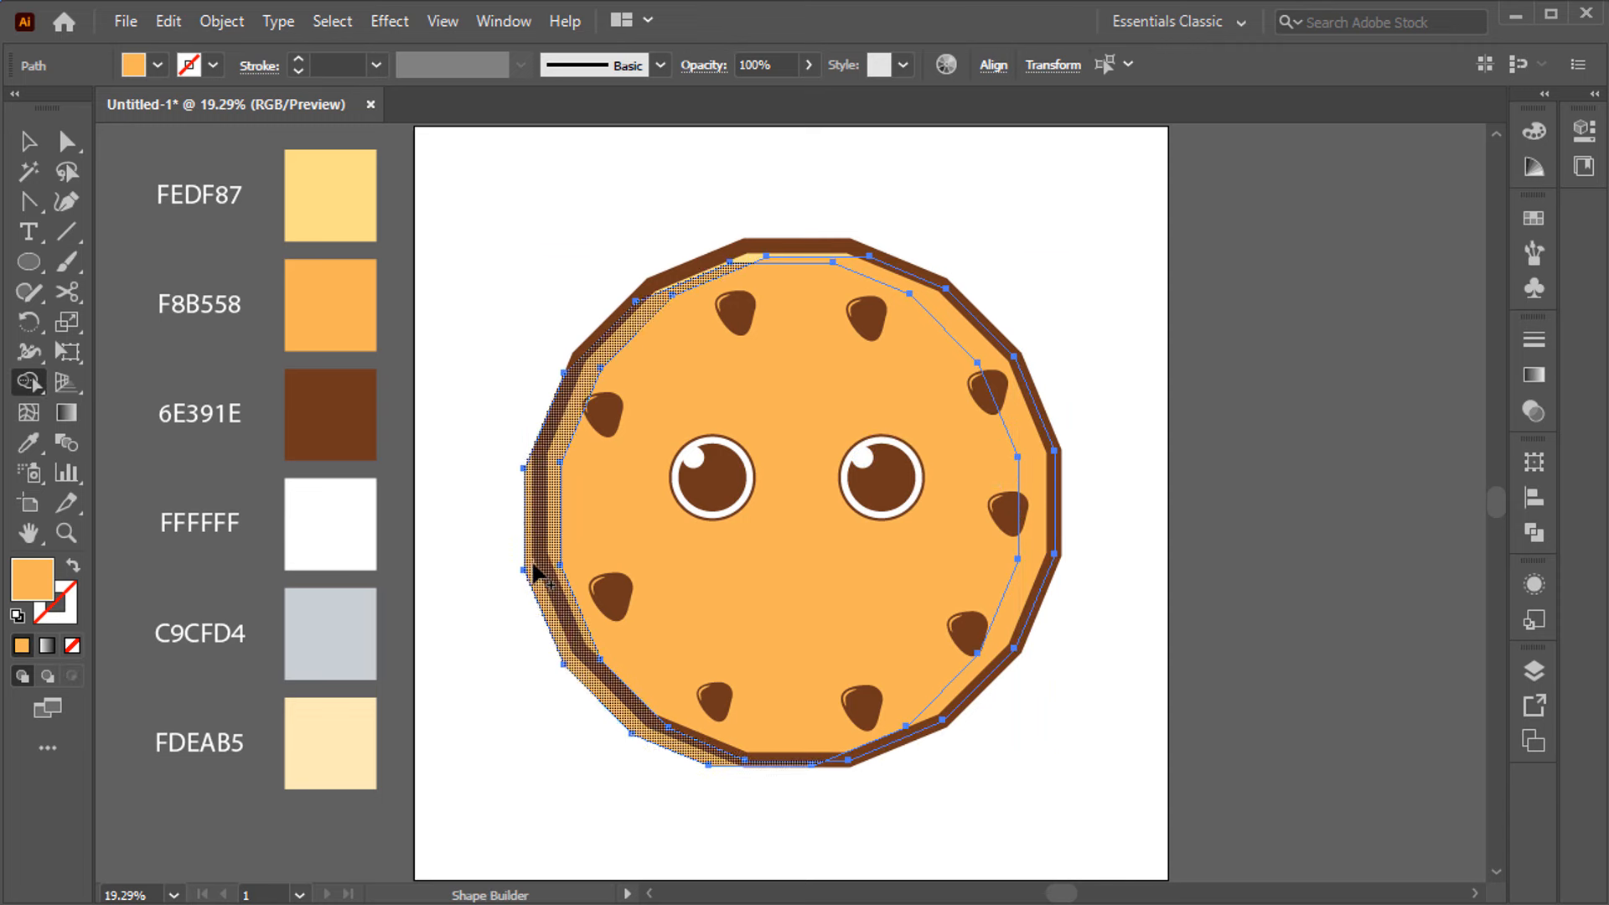
left_click(531, 564, "alt")
Fill the crescent along the cookie's right edge with a darker shade of its orange as a shadow.
key("v")
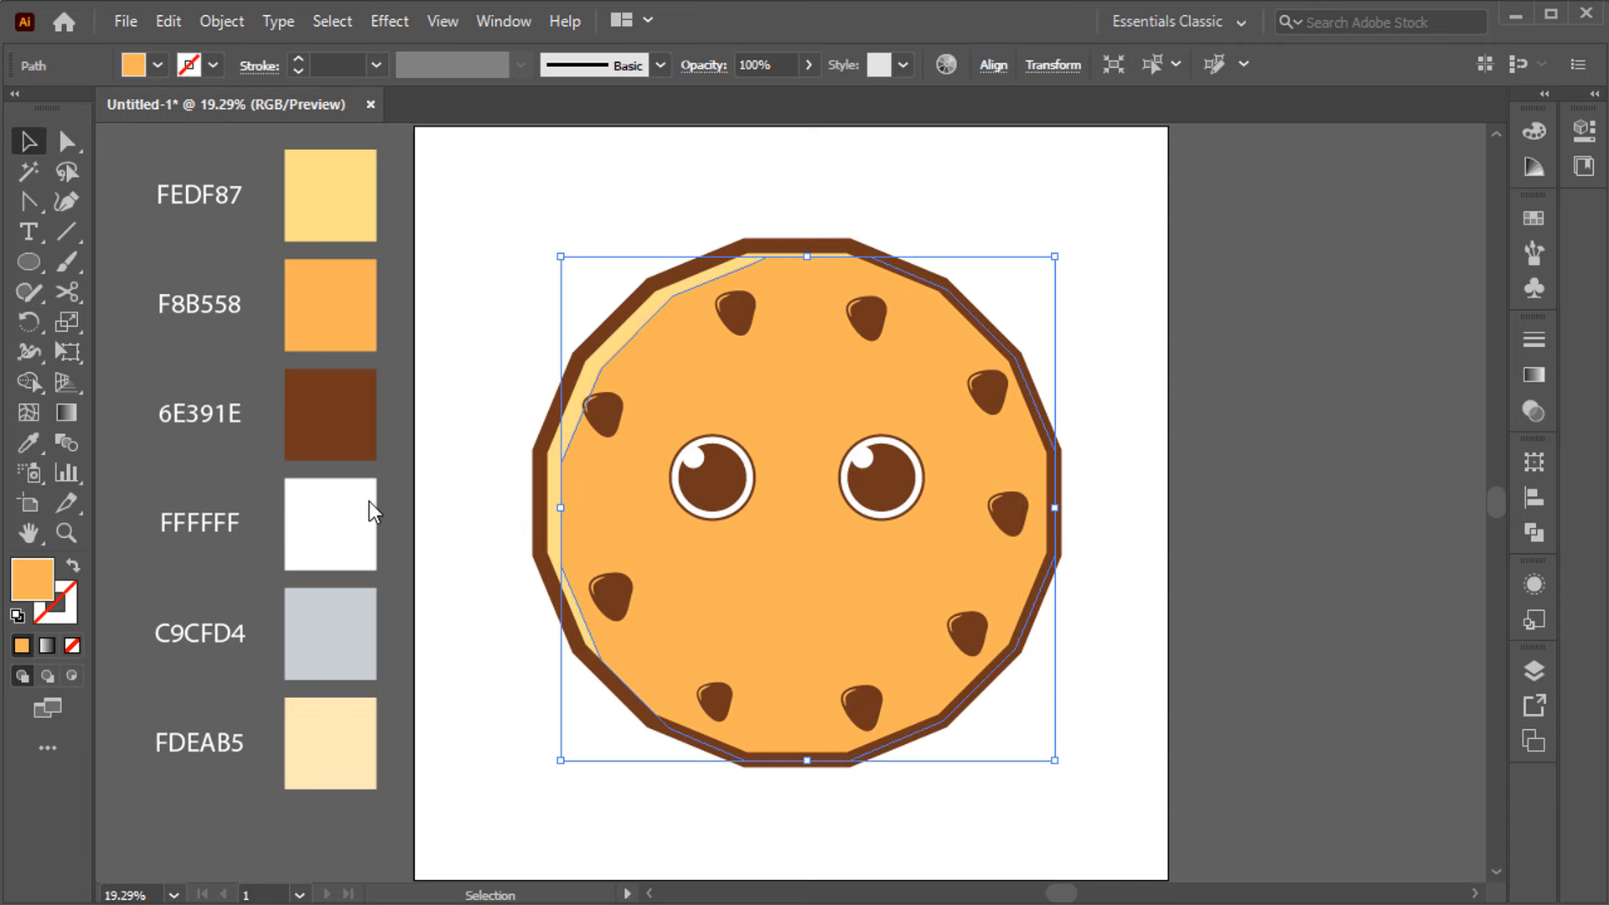
double_click(32, 579)
left_click(735, 317)
left_click(1150, 322)
left_click(1295, 392)
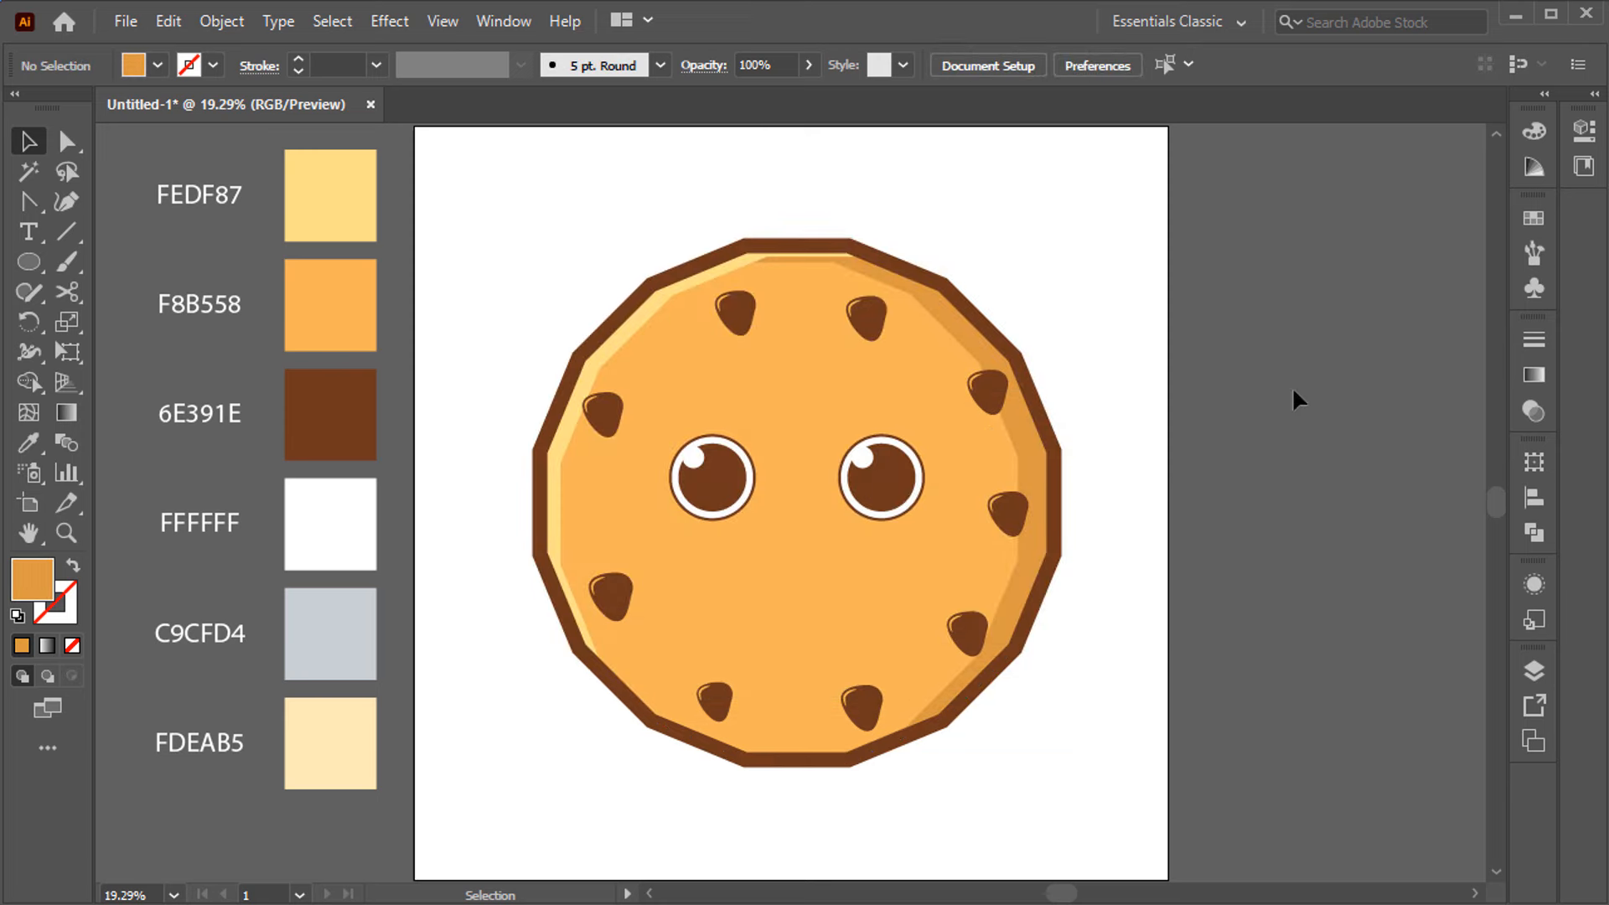
Draw a straight horizontal mouth line below the eyes with the Pen tool, using the cookie outline's brown stroke.
right_click(30, 202)
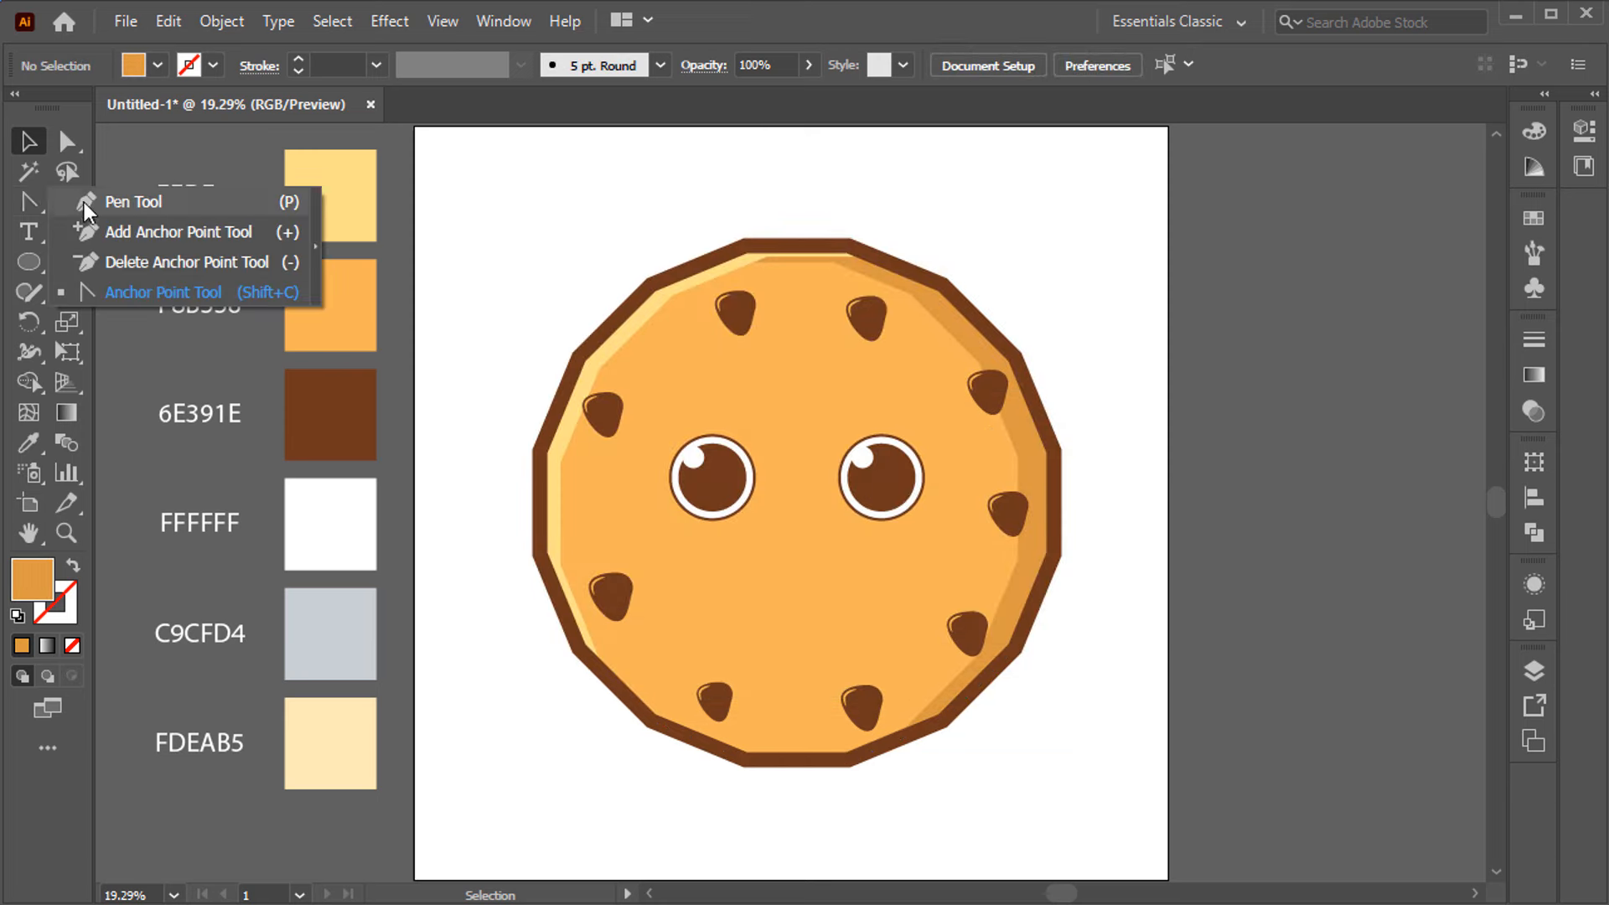
left_click(91, 203)
scroll(820, 644, "up", 1)
key("i")
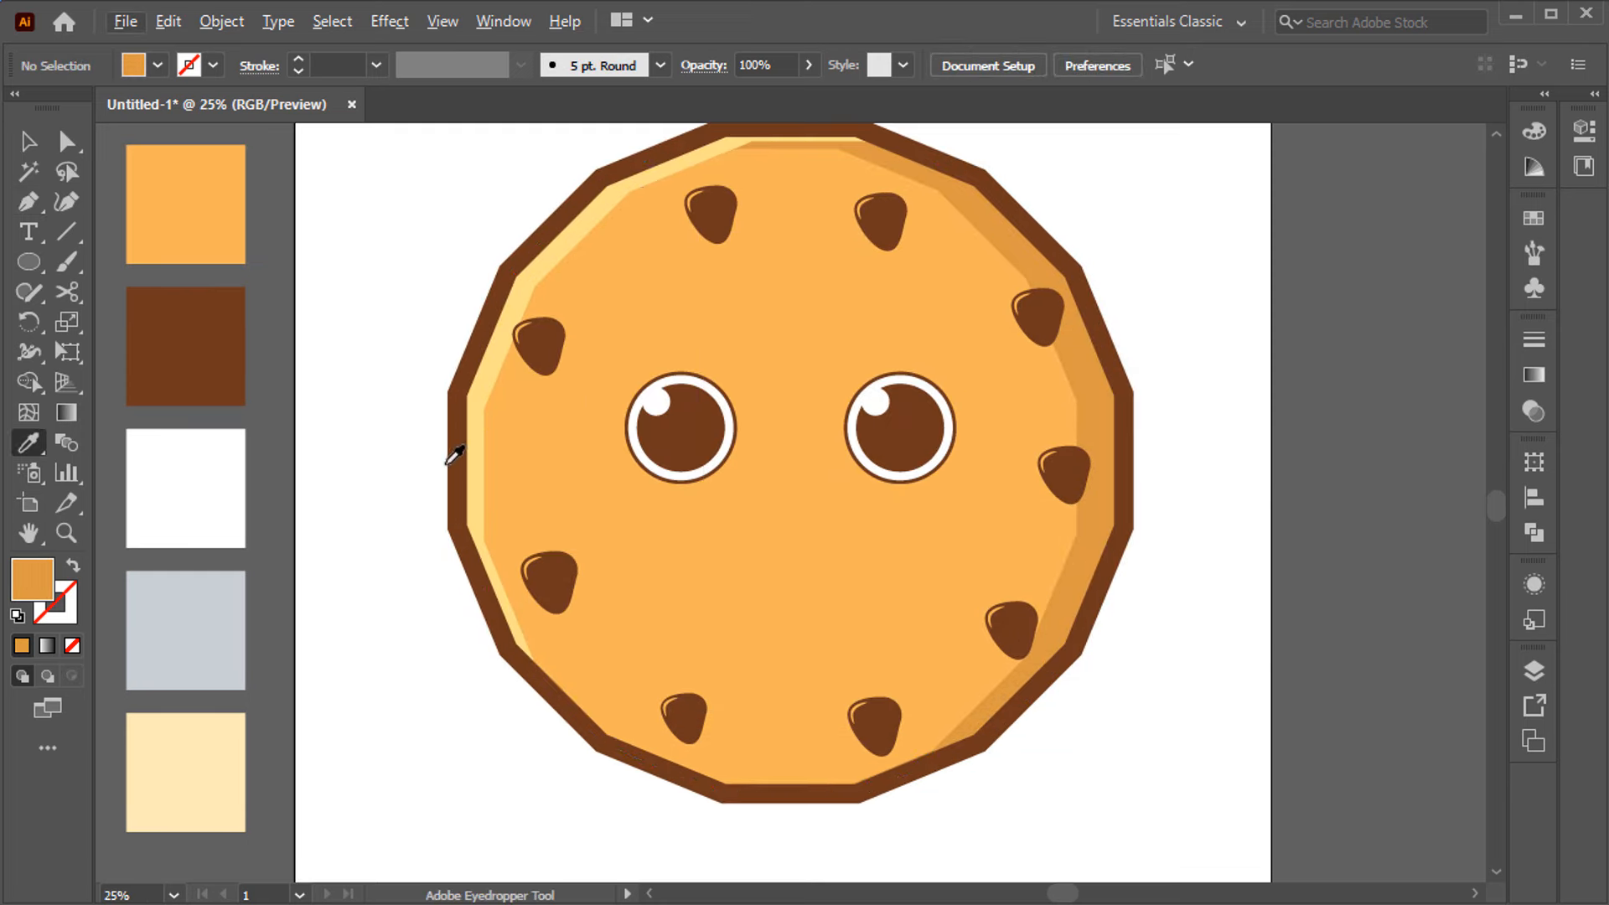
left_click(452, 462)
key("p")
left_click(688, 570)
left_click(917, 571)
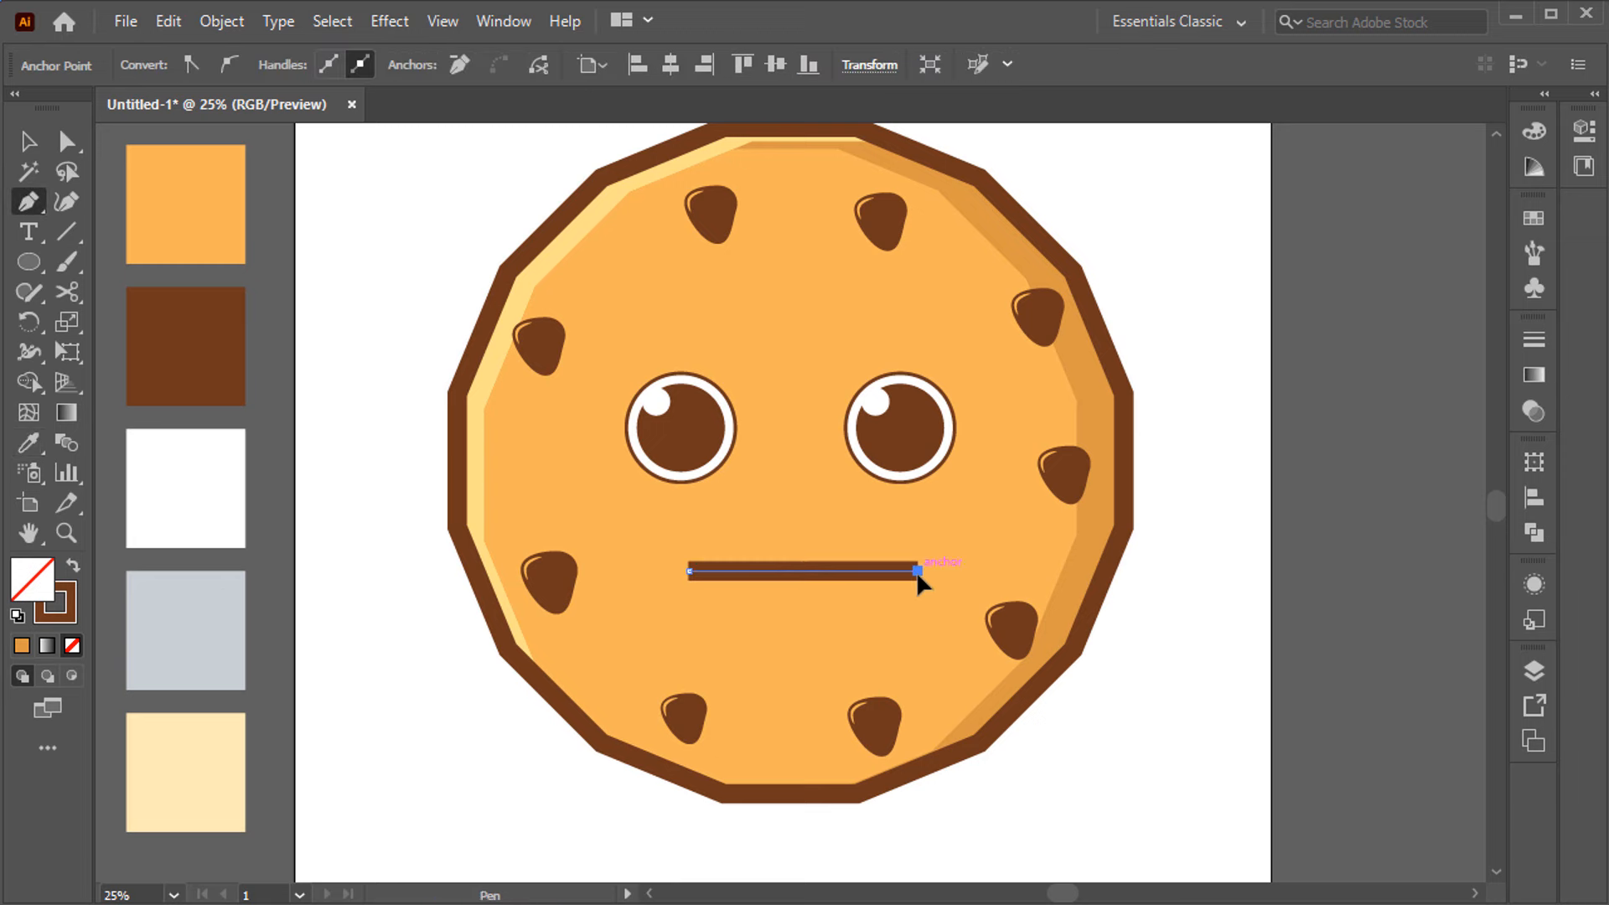
Bend the mouth line downward at its middle with the Anchor Point tool to form a smile.
key("v")
right_click(30, 203)
left_click(252, 294)
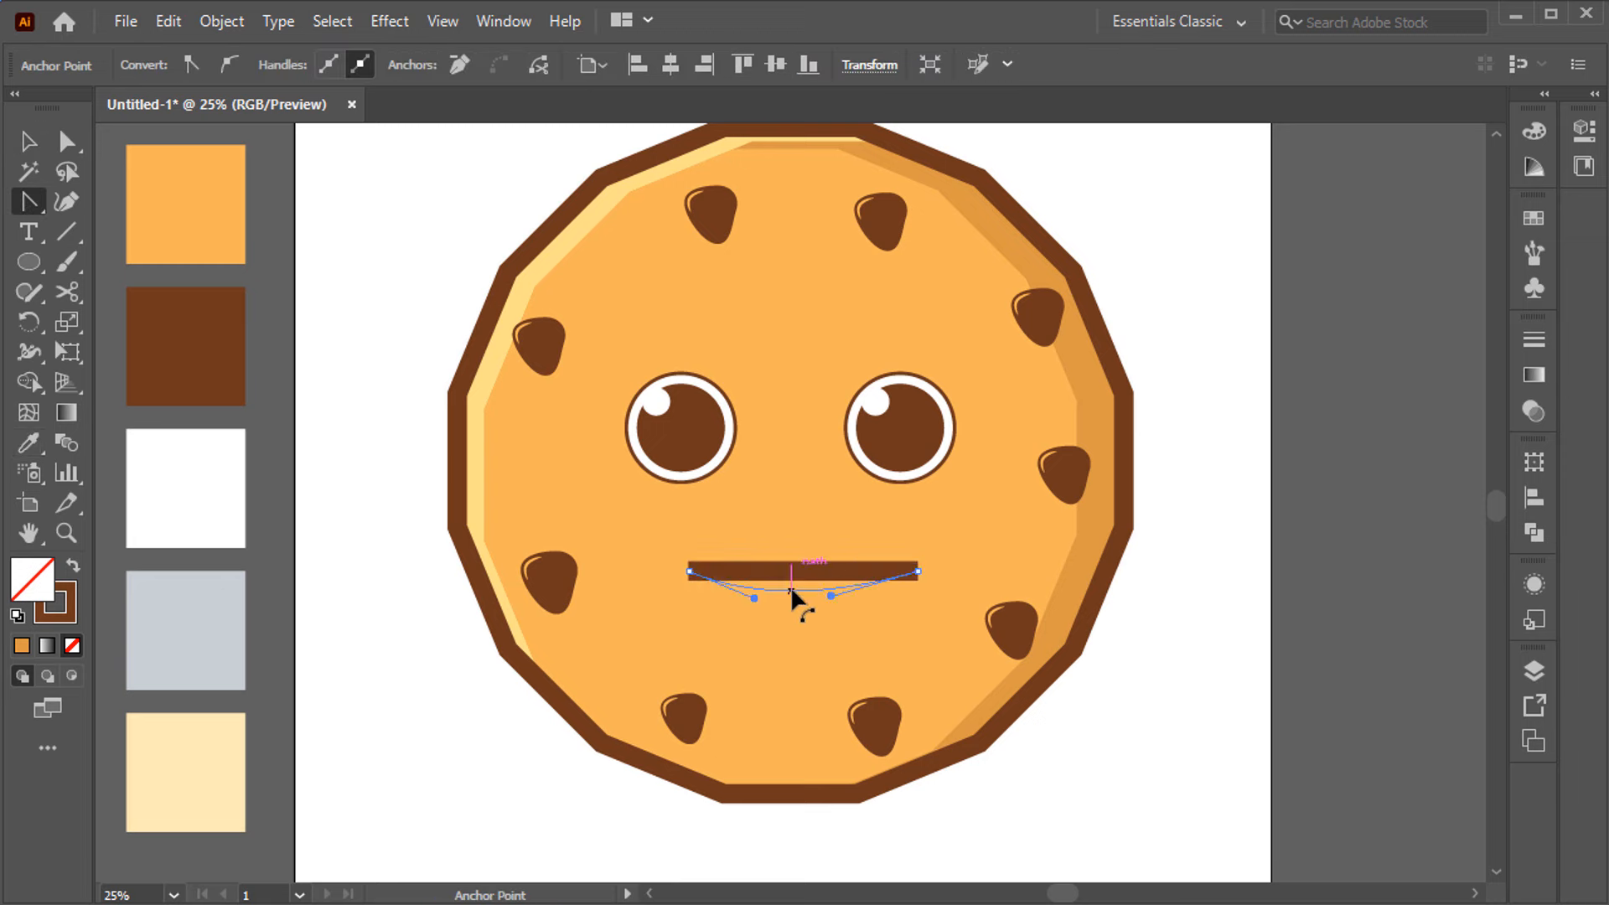
left_click_drag(792, 601, 793, 609)
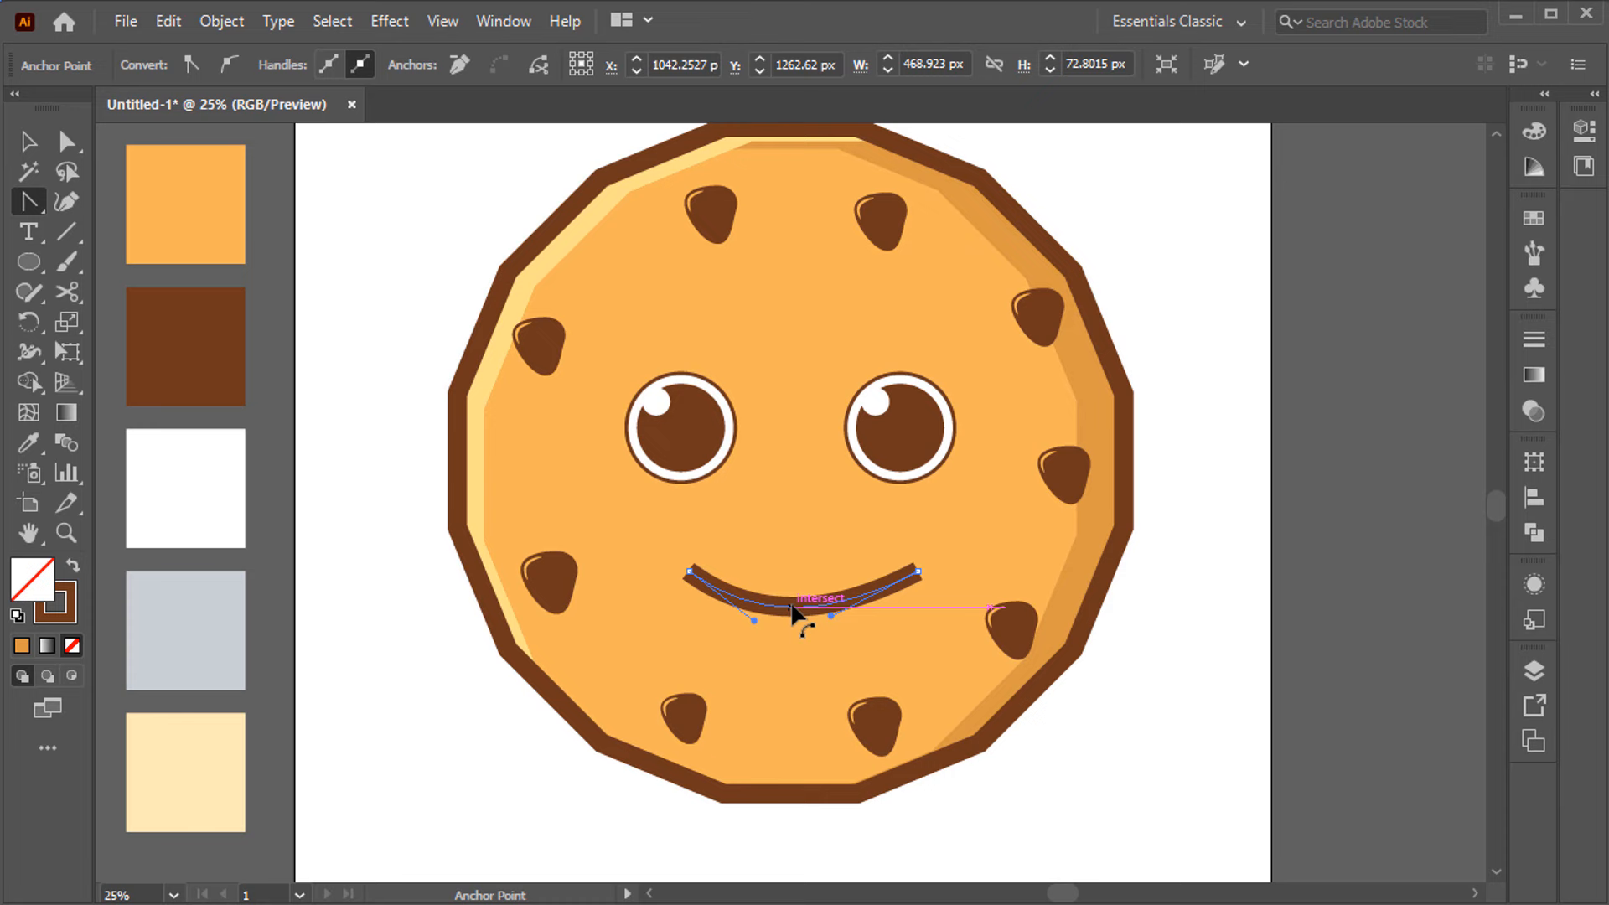
left_click(461, 744)
Apply the lens-shaped width profile to the smile so its ends taper, and slightly reduce its stroke weight.
left_click(755, 597)
left_click(521, 65)
left_click(436, 154)
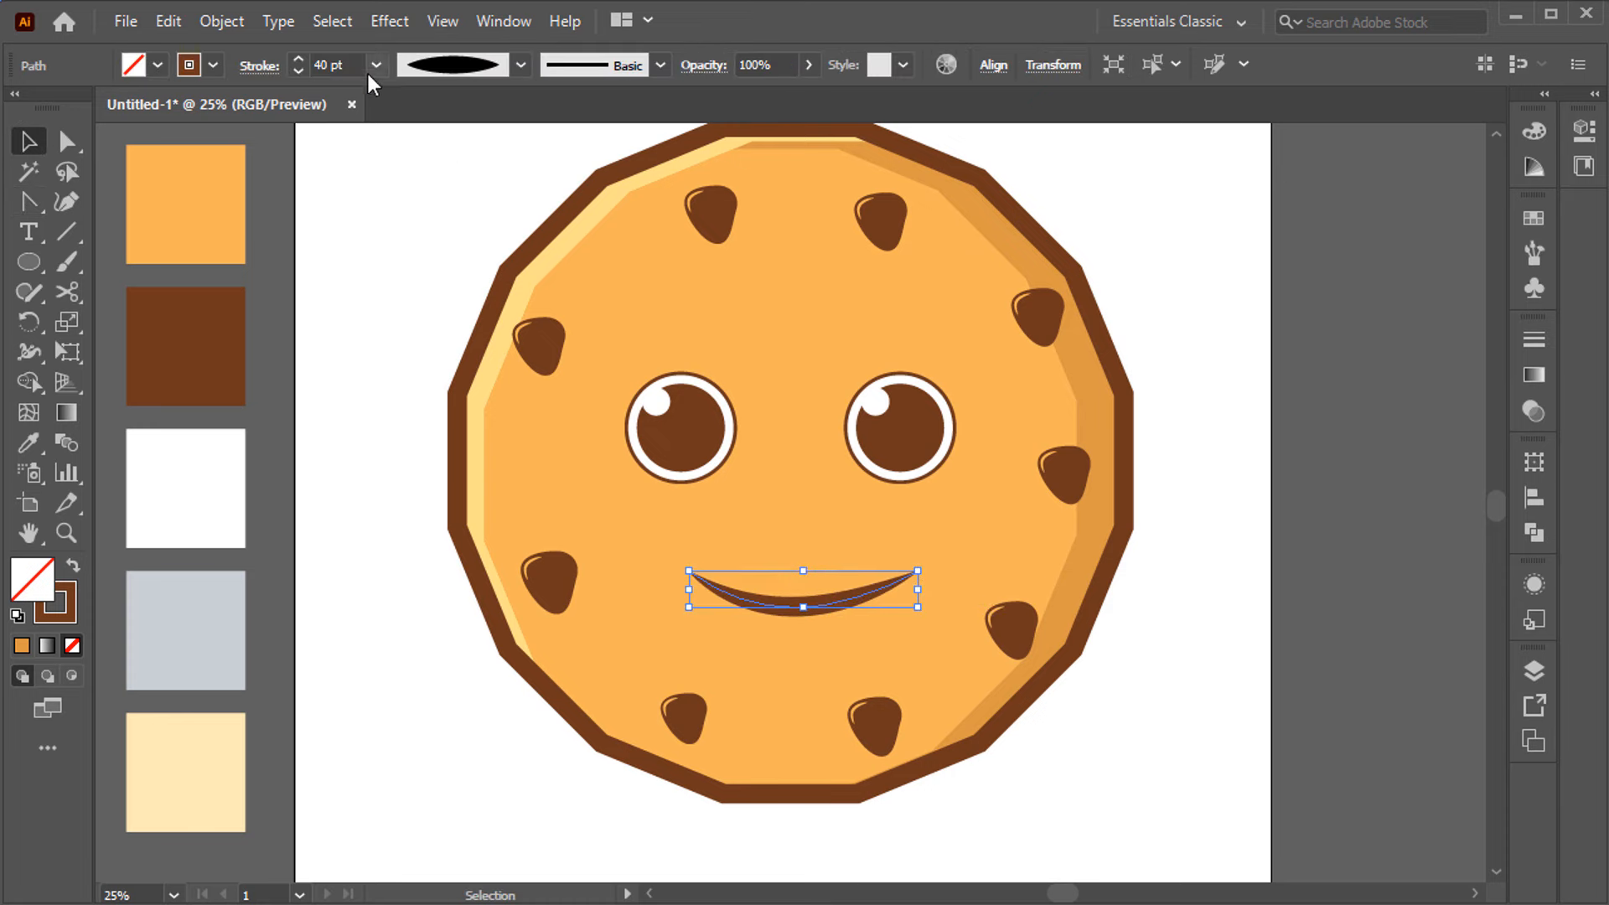
left_click(299, 71)
left_click(300, 71)
left_click(299, 72)
left_click(299, 71)
left_click(1189, 659)
Draw a small flat ellipse above and between the eyes and fill it with a darker shade of F8B558.
scroll(1204, 657, "down", 1)
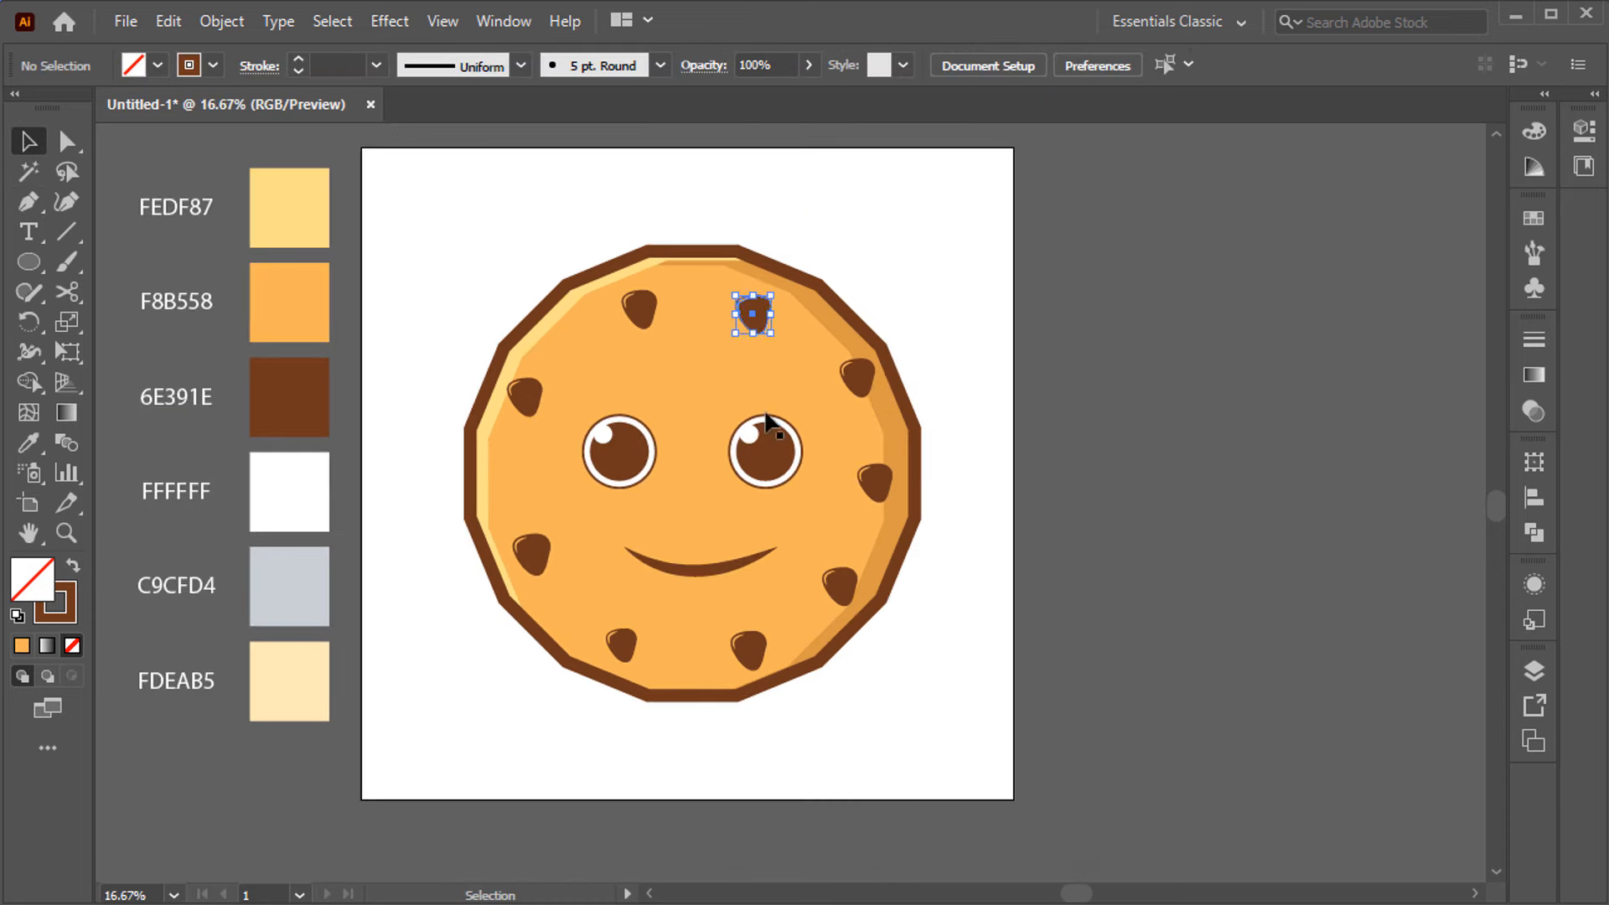
scroll(685, 387, "up", 1)
left_click_drag(692, 389, 699, 391)
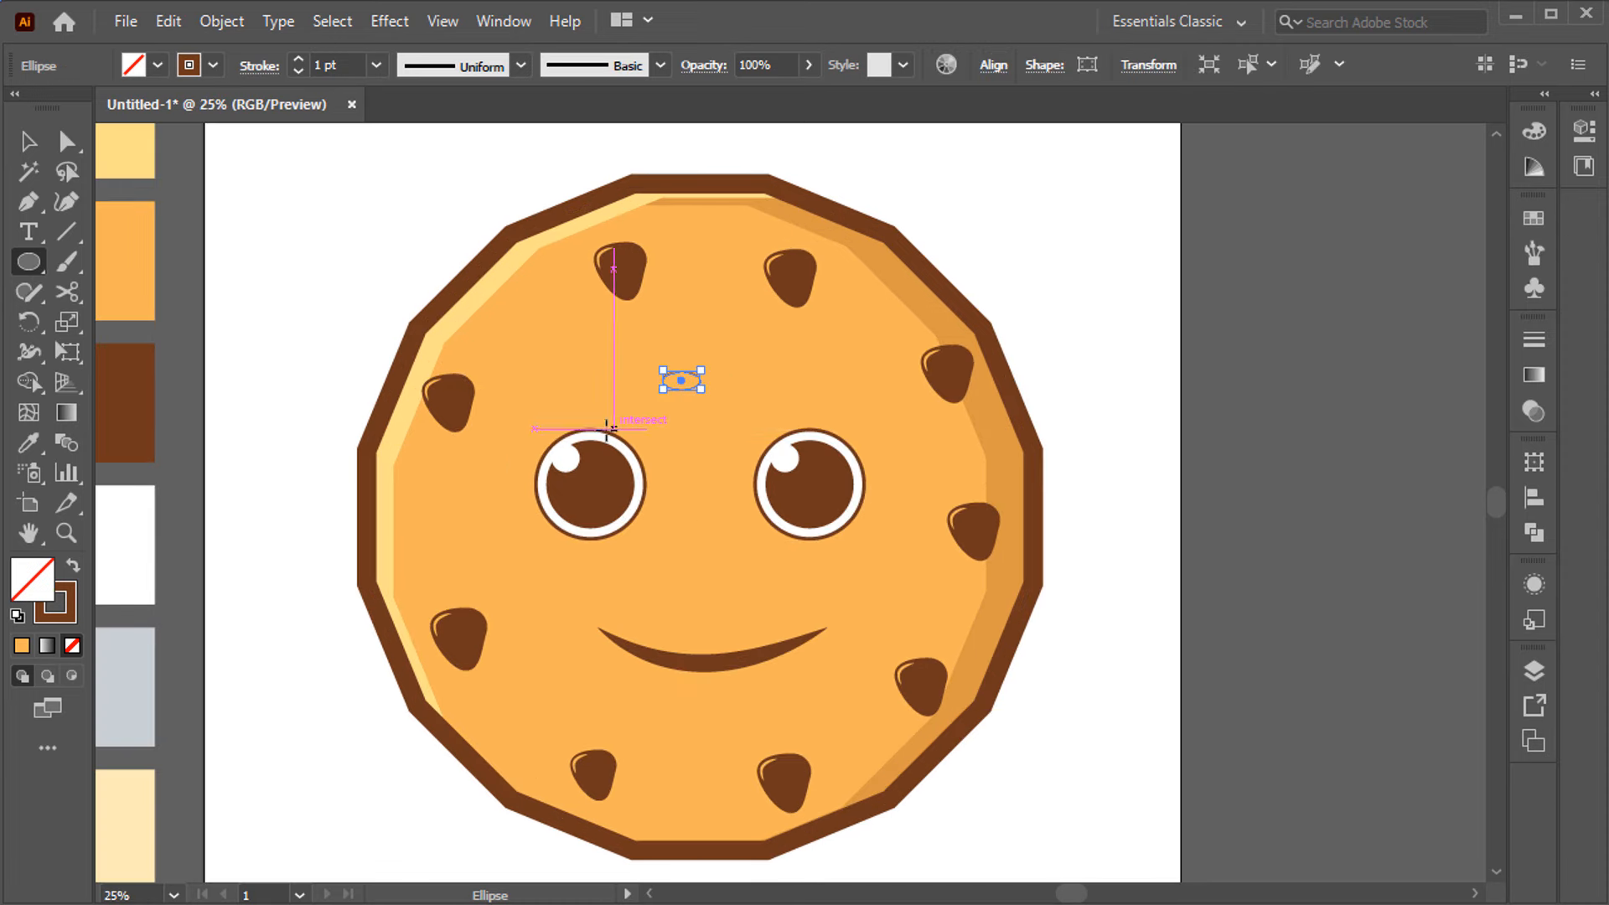
left_click(74, 566)
key("i")
left_click(508, 408)
double_click(33, 578)
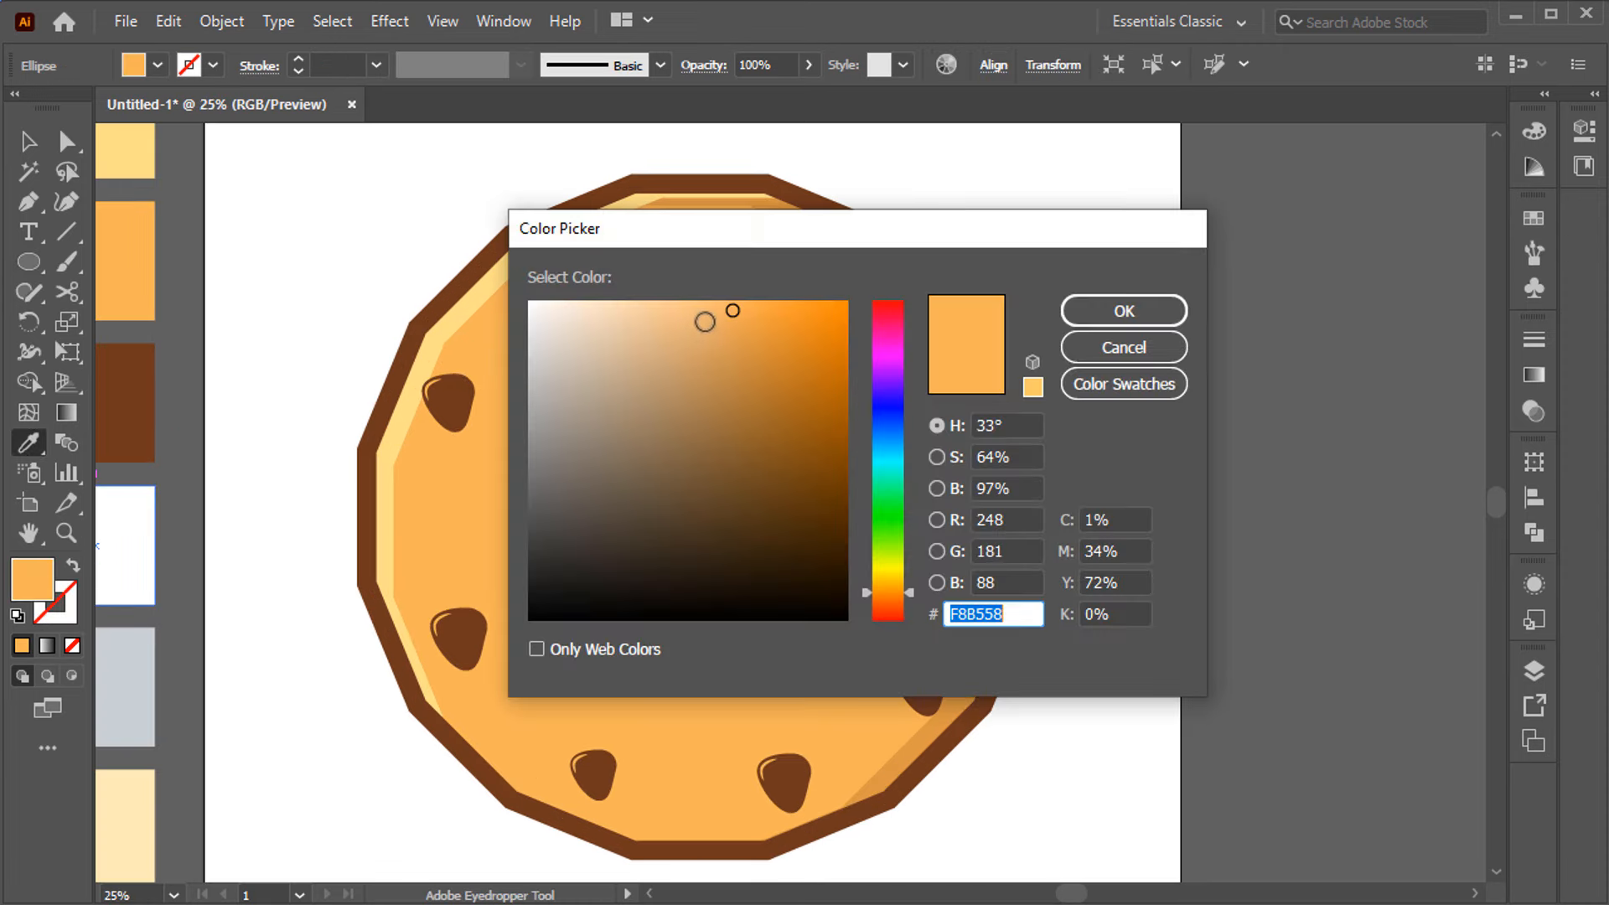
left_click(722, 342)
left_click(1081, 307)
key("v")
left_click(1338, 424)
Scatter copies of the small ellipse around the cookie's face as texture spots, varying their size and rotation.
left_click_drag(689, 384, 700, 607)
scroll(694, 560, "up", 2)
left_click_drag(657, 575, 520, 804)
scroll(520, 805, "down", 2)
left_click_drag(504, 632, 936, 680)
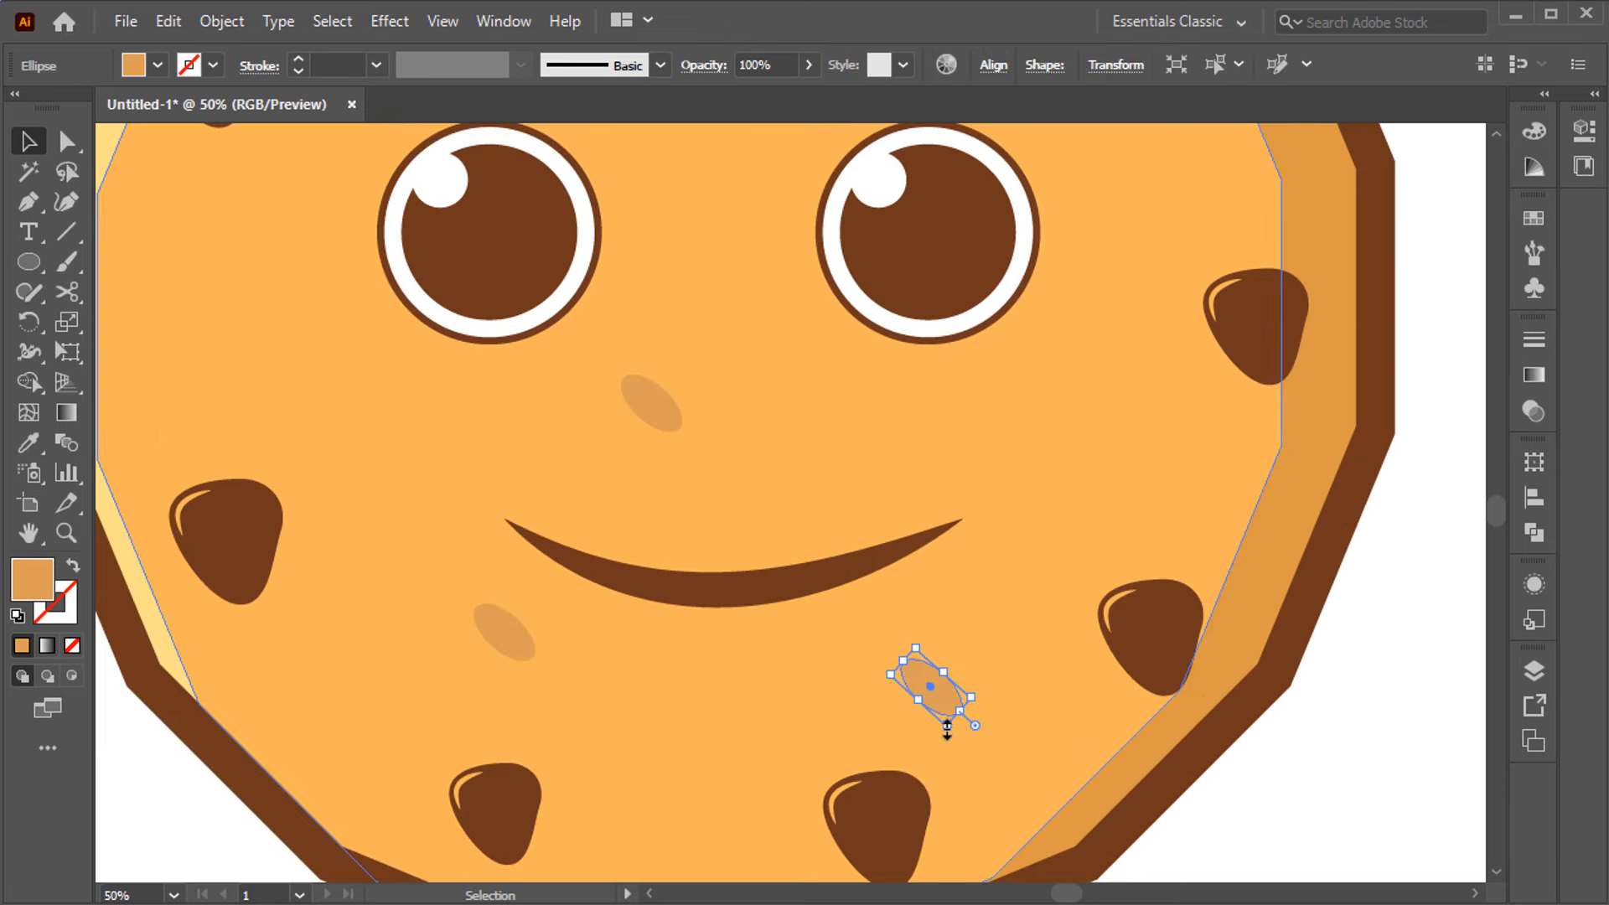
scroll(1138, 426, "down", 2)
left_click_drag(1139, 426, 791, 206)
left_click_drag(791, 206, 689, 350)
left_click_drag(911, 227, 1084, 197)
scroll(1084, 197, "down", 1)
scroll(1115, 338, "up", 1)
Select all the chocolate chips, copy them and paste the copies in back.
left_click(1052, 304)
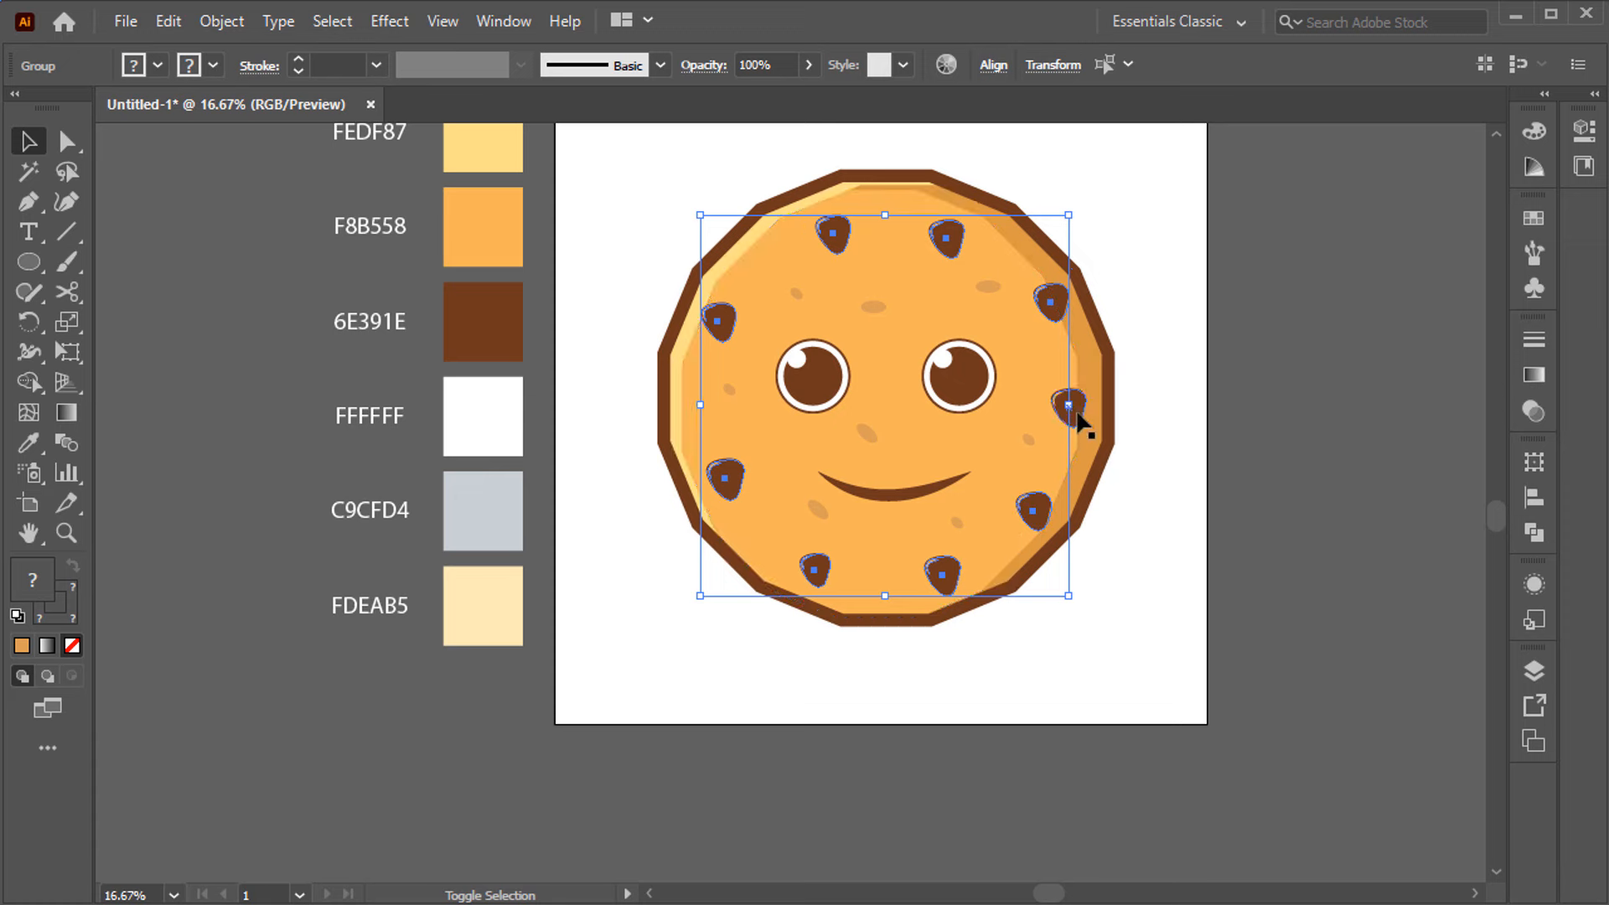
left_click(177, 29)
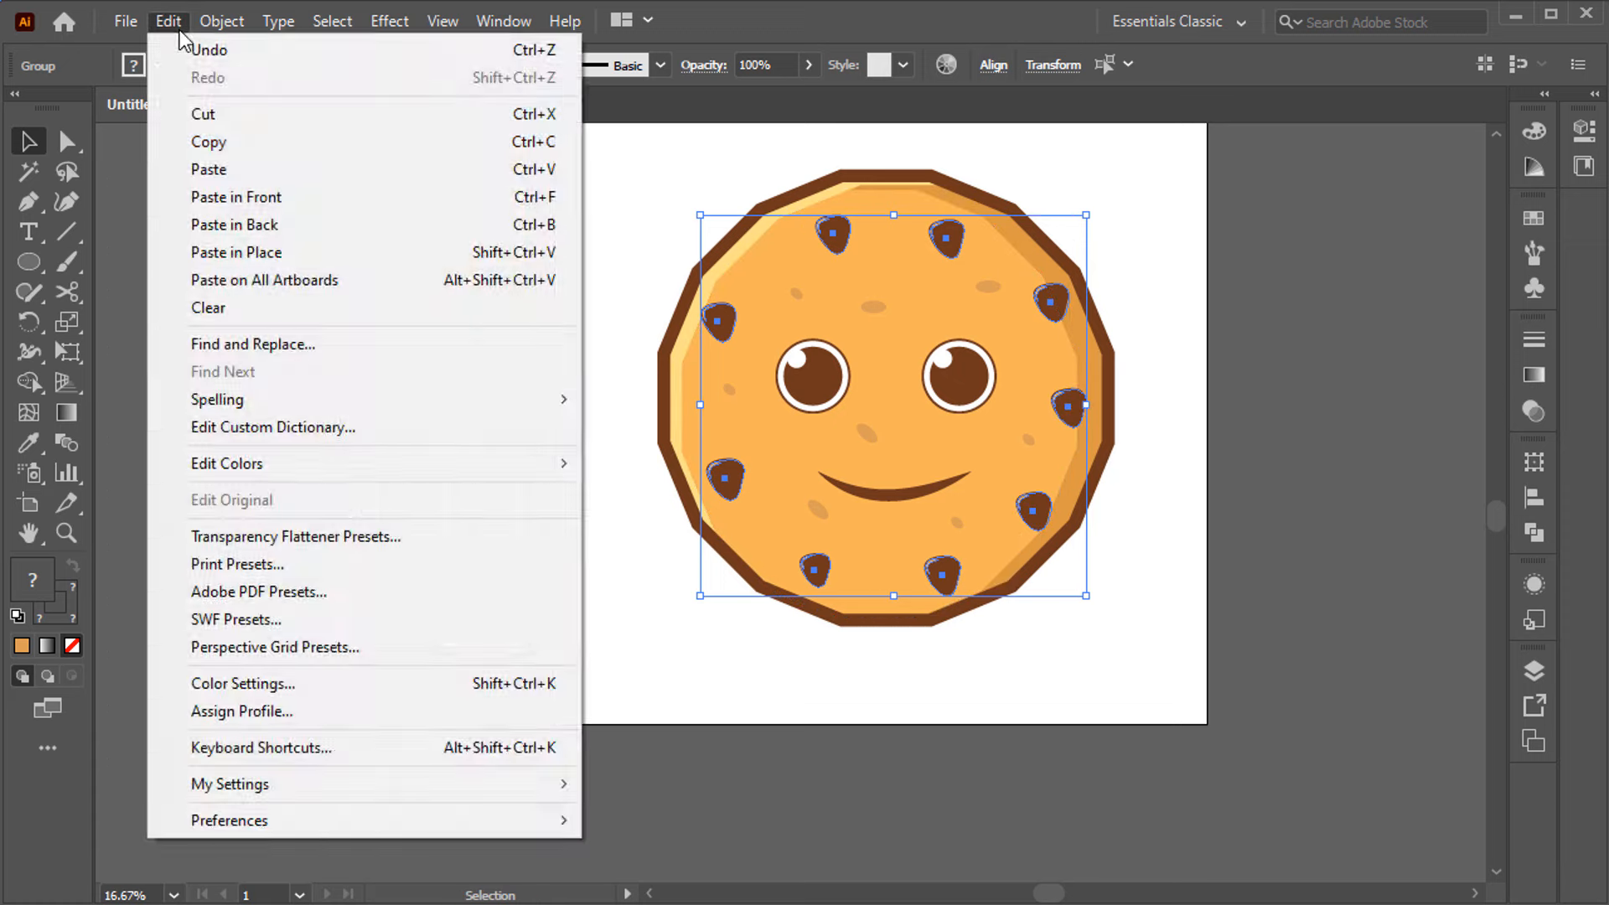
left_click(201, 143)
left_click(177, 31)
left_click(280, 227)
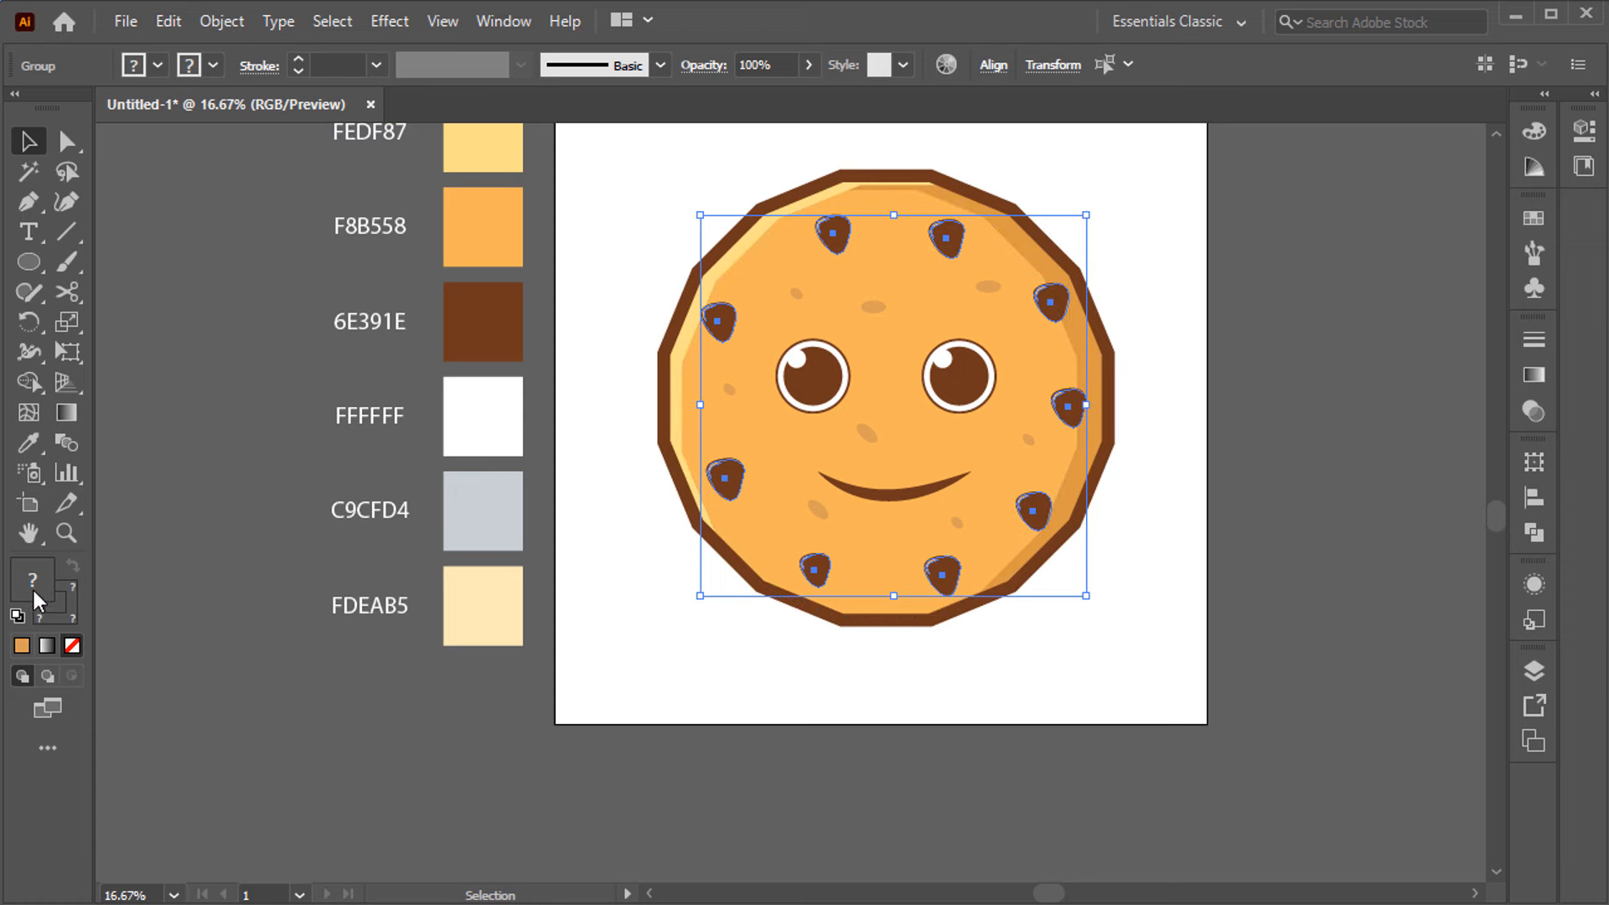
Fill the pasted chip copies very dark brown and nudge them two steps right and one step down.
double_click(37, 599)
left_click_drag(643, 466, 693, 550)
left_click(1121, 309)
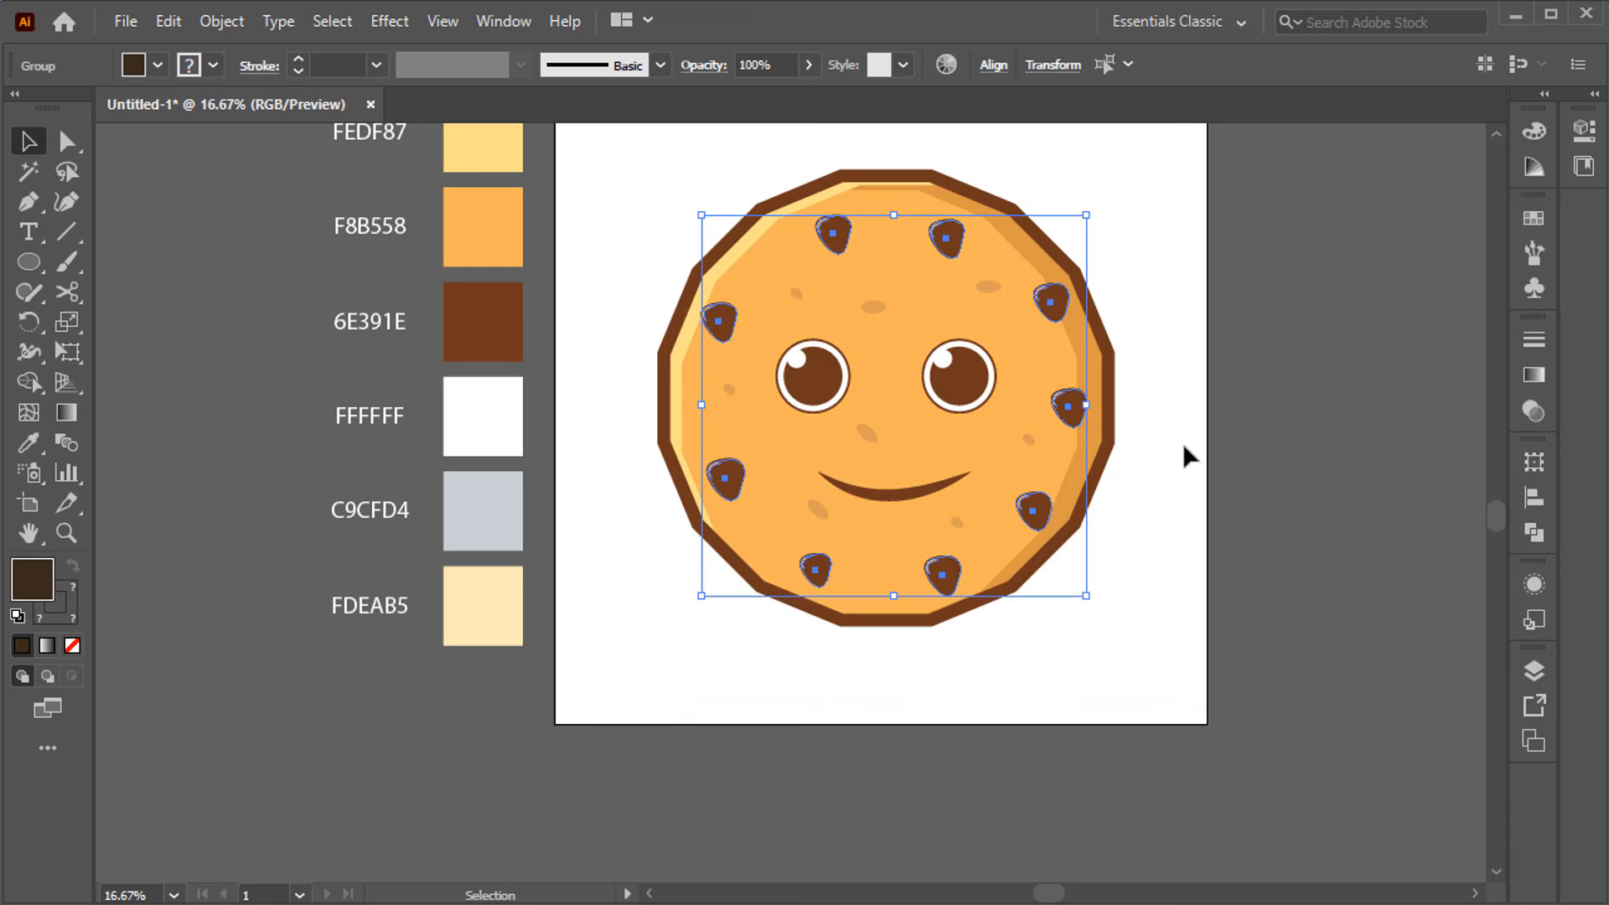
key("Right")
key("Right")
key("Down")
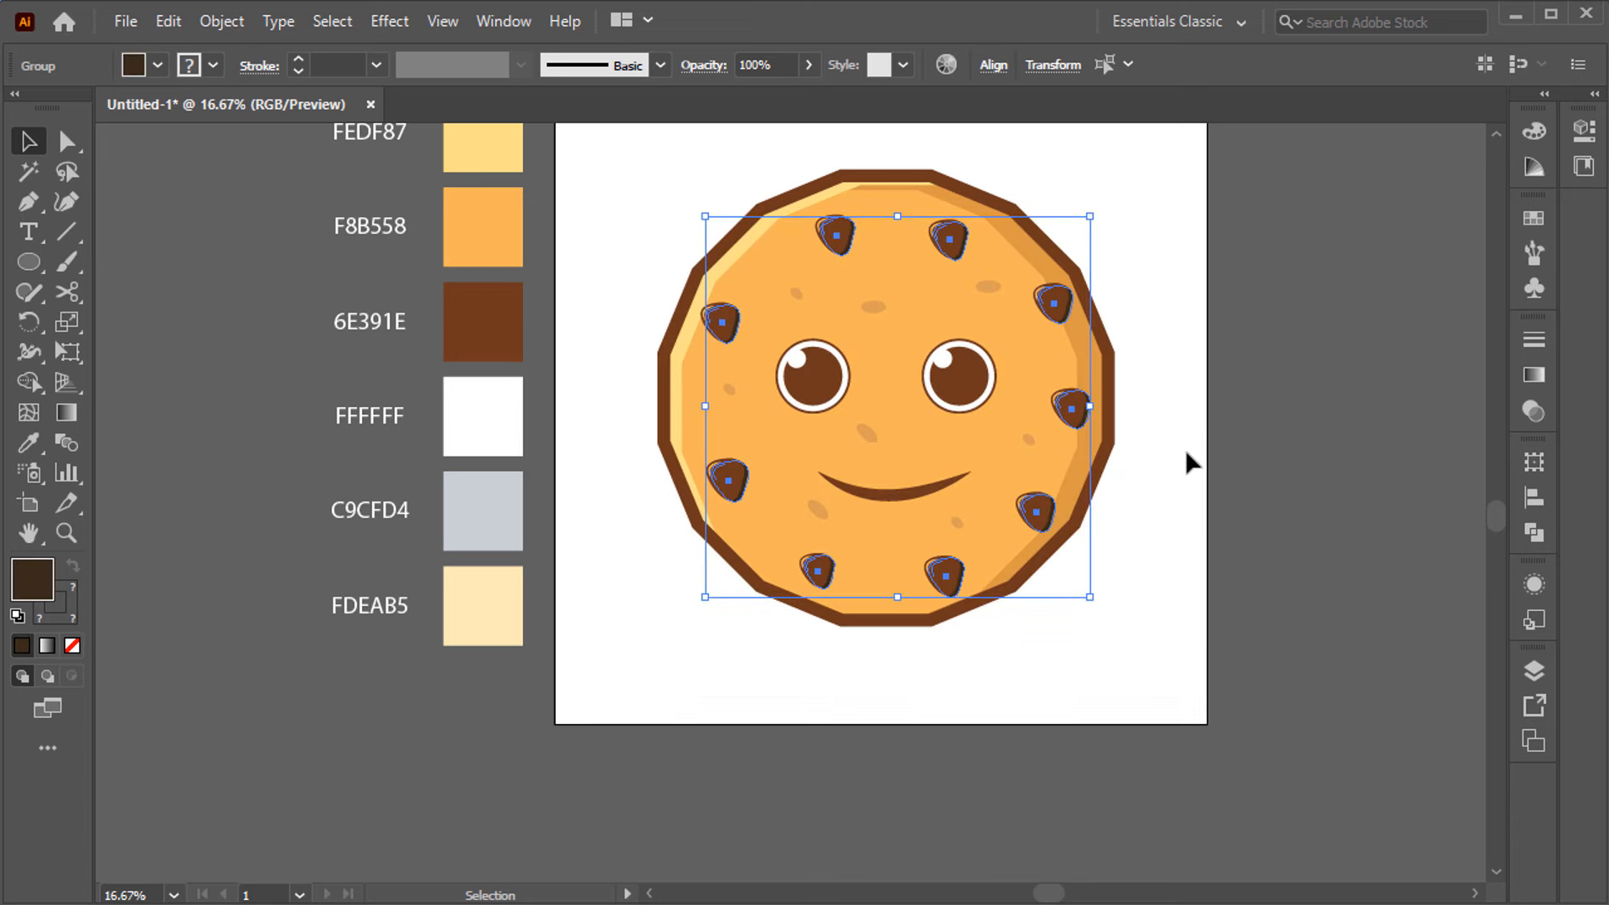
Recolor the offset chip copies to a darker shade of the cookie's orange as soft shadows.
key("i")
left_click(717, 420)
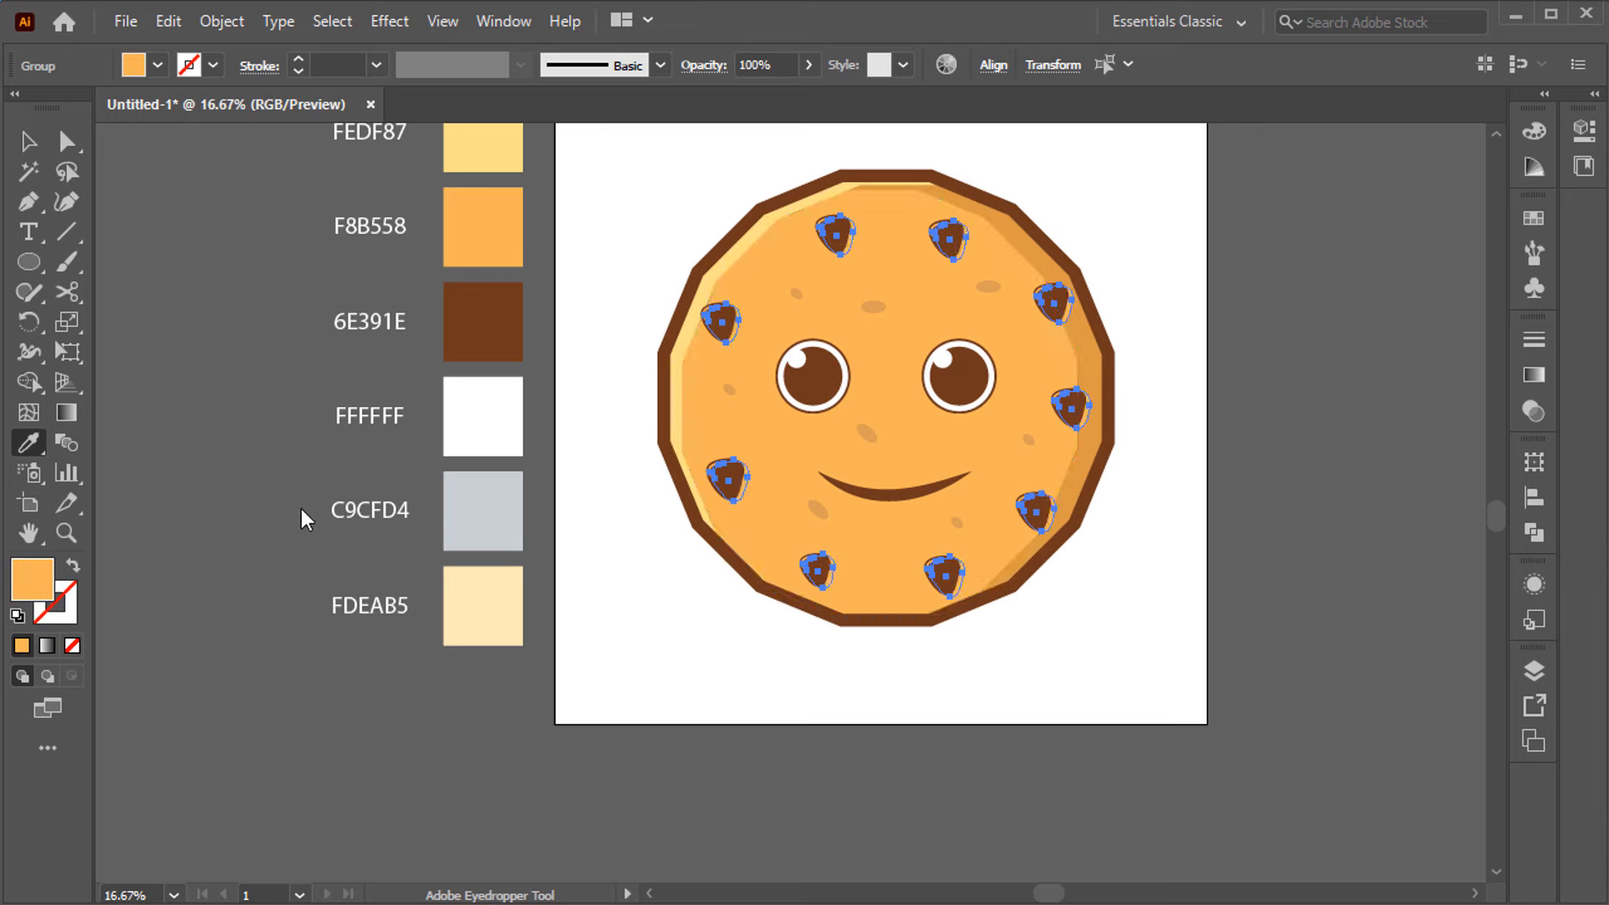
double_click(31, 578)
left_click(746, 368)
left_click(1114, 310)
left_click(1296, 364)
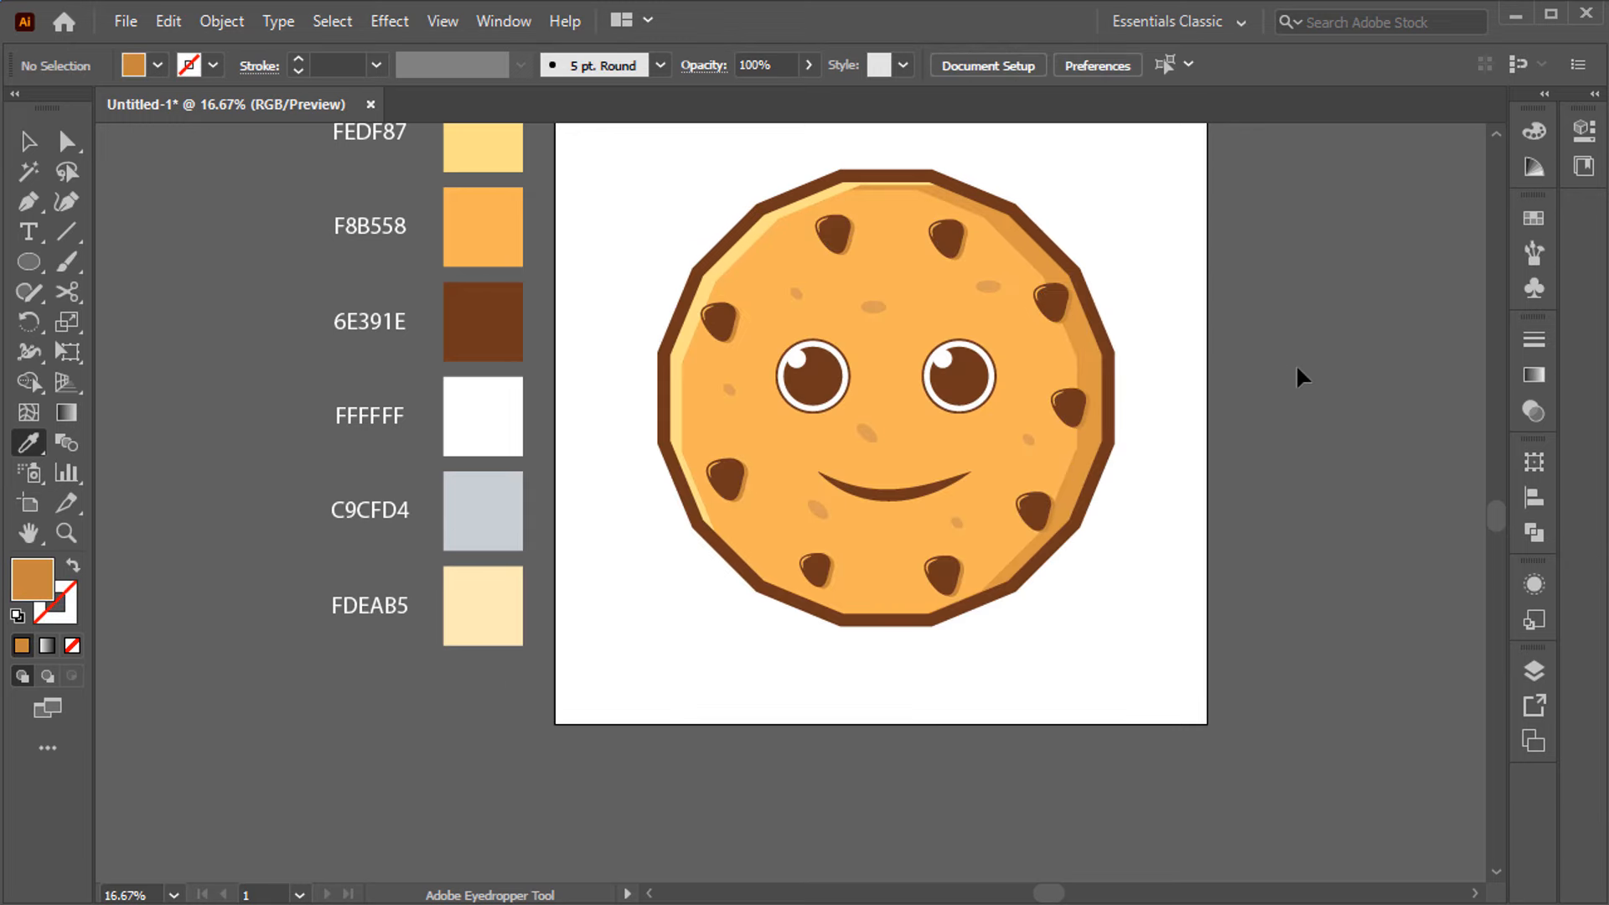
Duplicate the complete cookie horizontally to the empty area right of the artboard.
scroll(1296, 364, "up", 1)
scroll(1284, 356, "down", 1)
key("ctrl+0")
key("v")
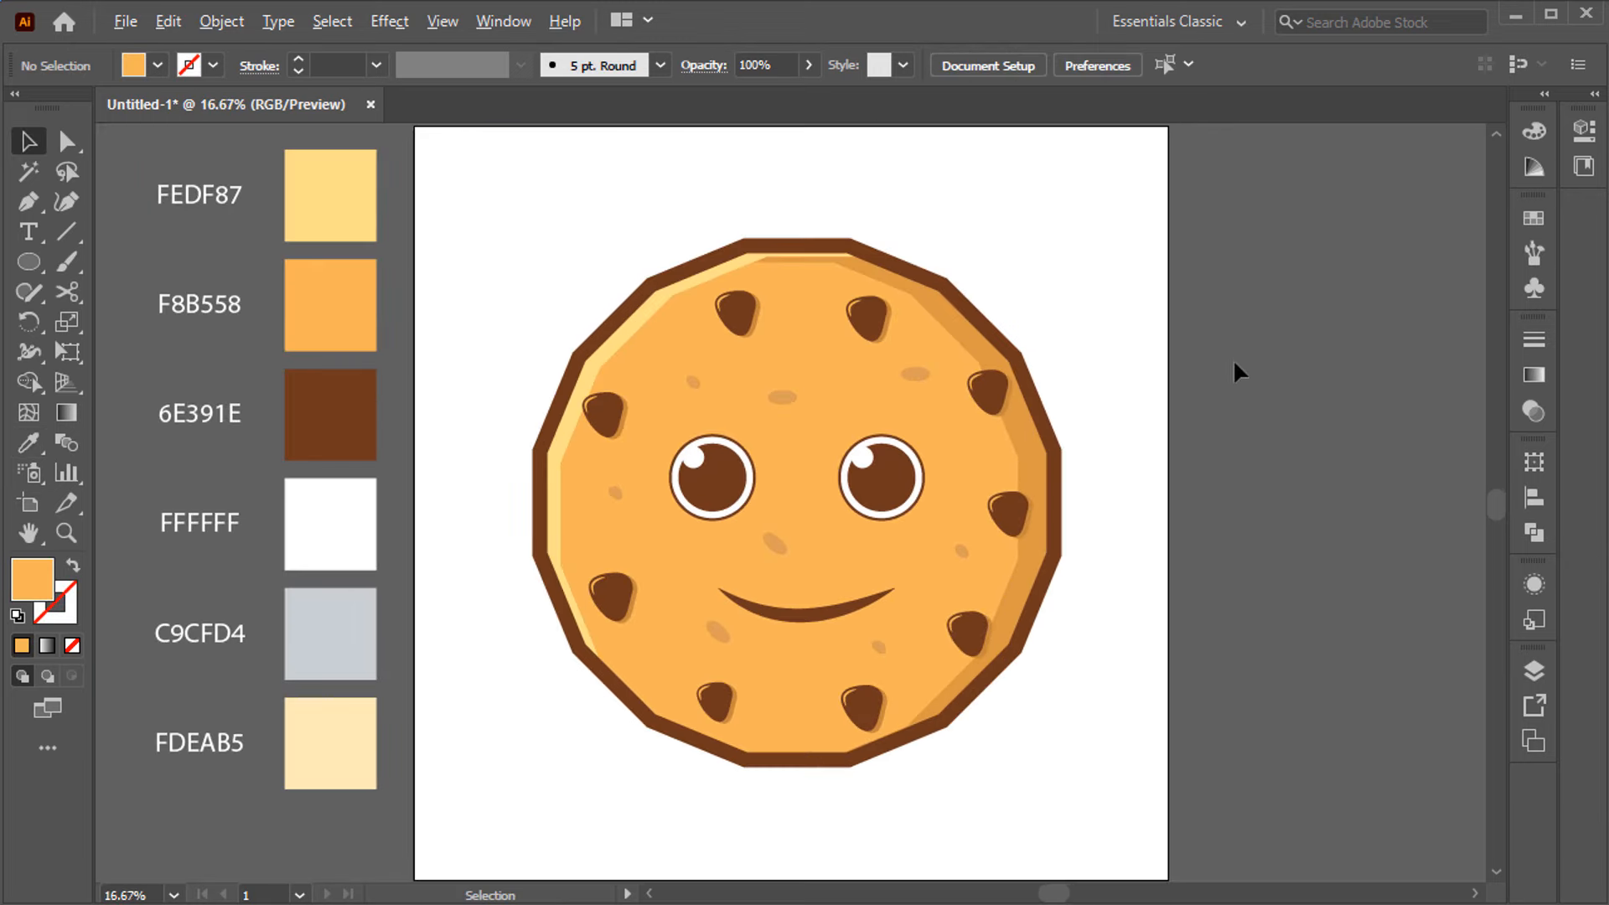
scroll(1234, 361, "down", 1)
left_click_drag(967, 744, 967, 745)
scroll(607, 607, "right", 1)
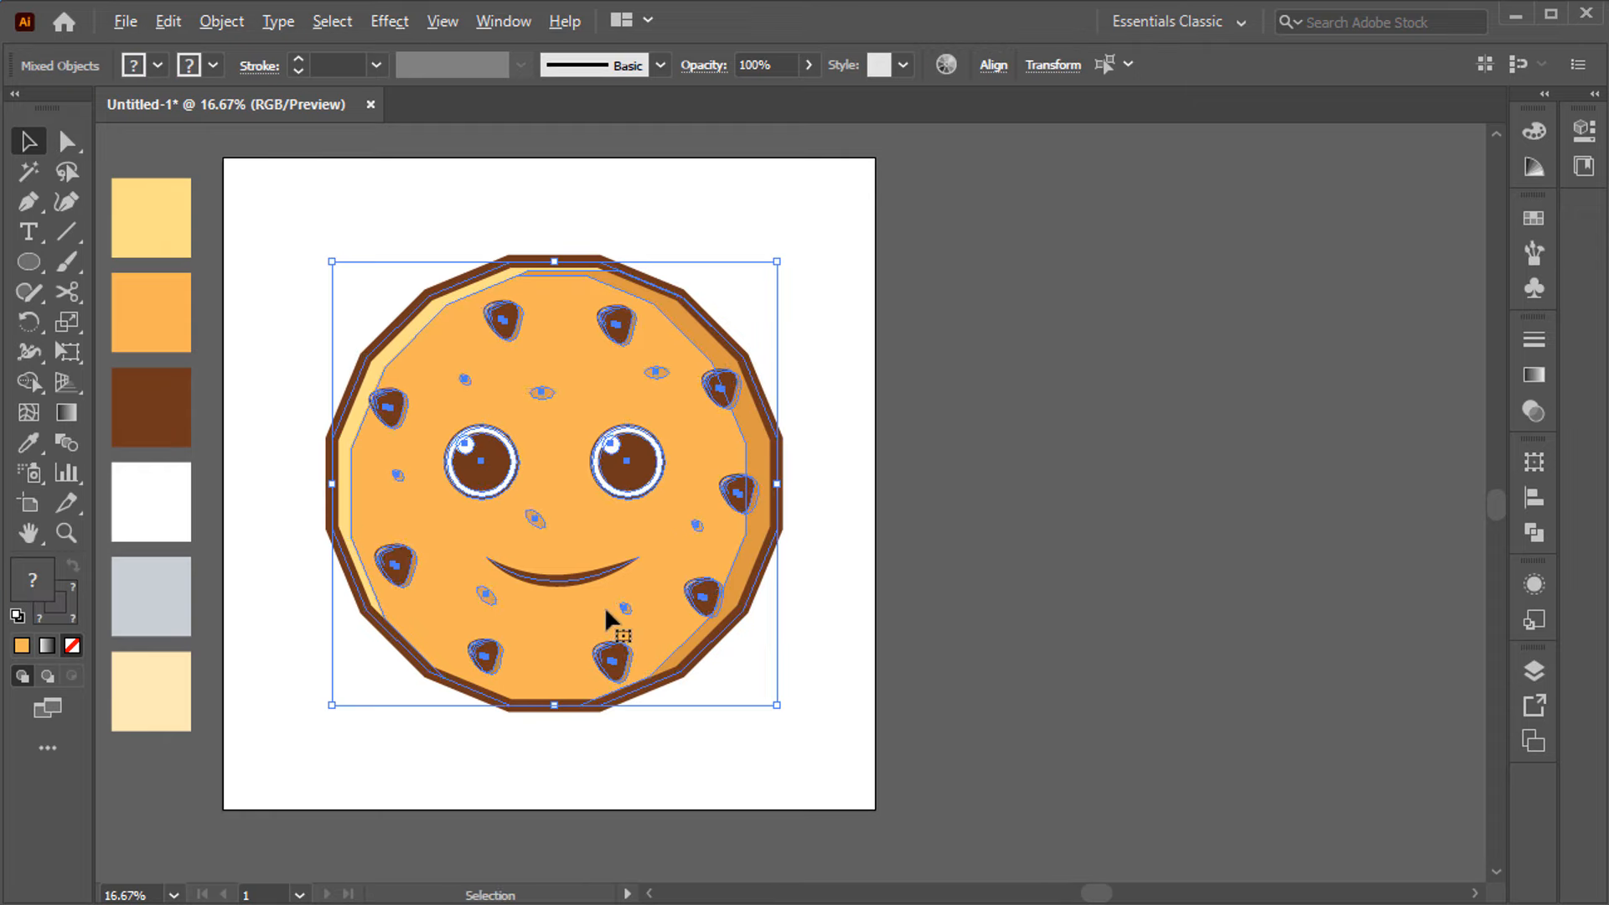
left_click_drag(605, 607, 1161, 619)
scroll(1089, 293, "right", 1)
left_click(446, 254)
Draw overlapping ellipses across the upper-right edge of the duplicated cookie to define a bite shape.
right_click(30, 262)
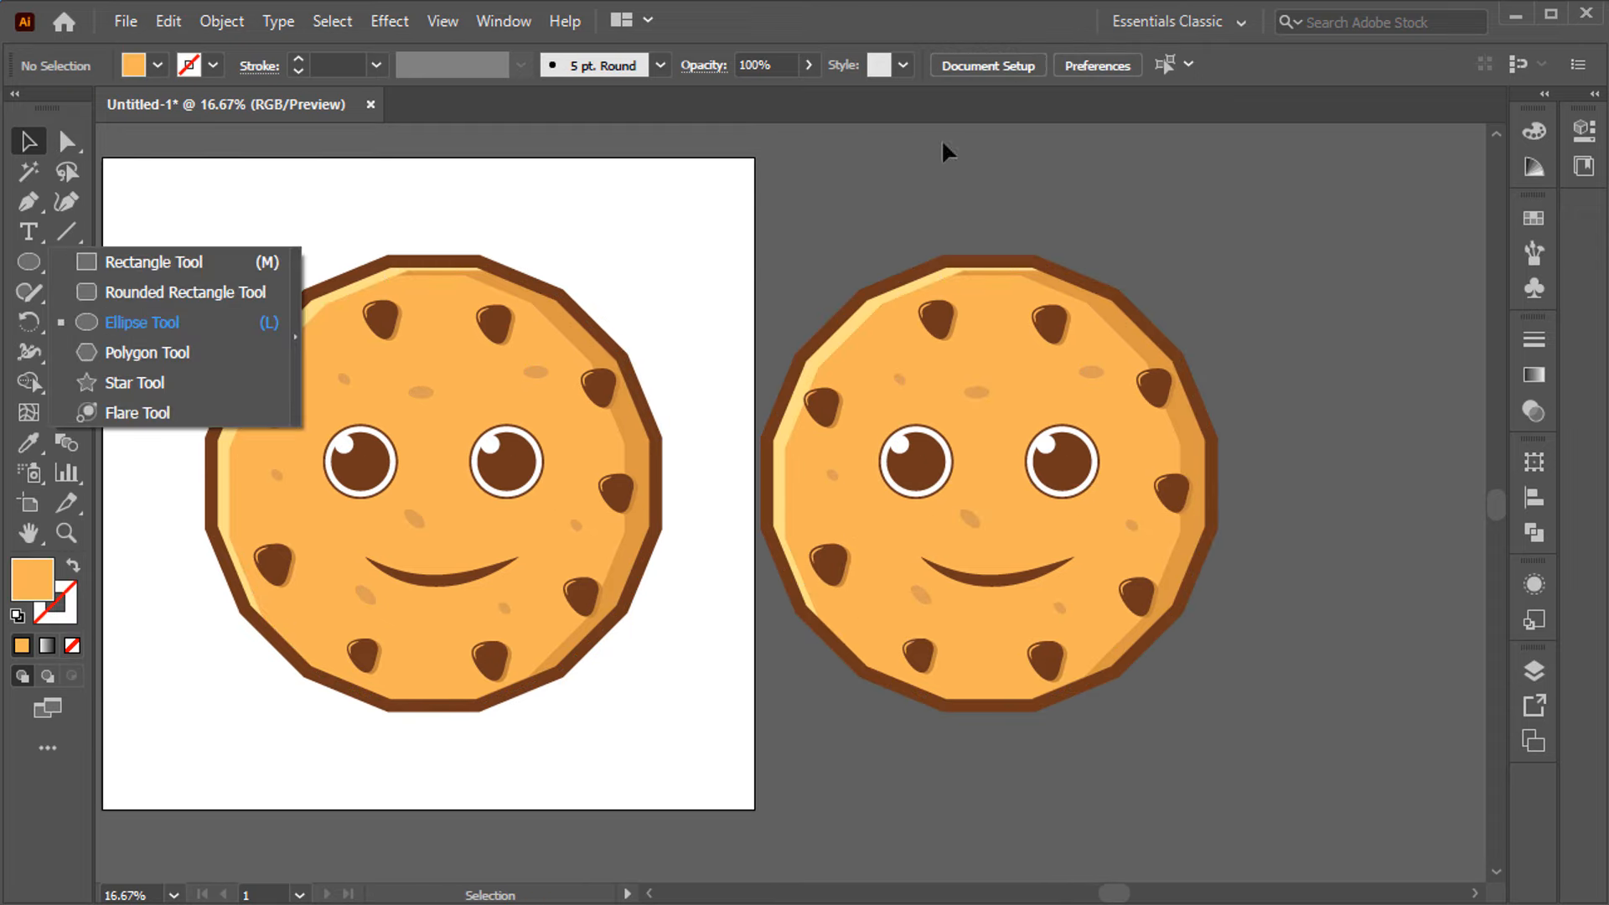
left_click(377, 319)
left_click_drag(1113, 224, 992, 265)
key("v")
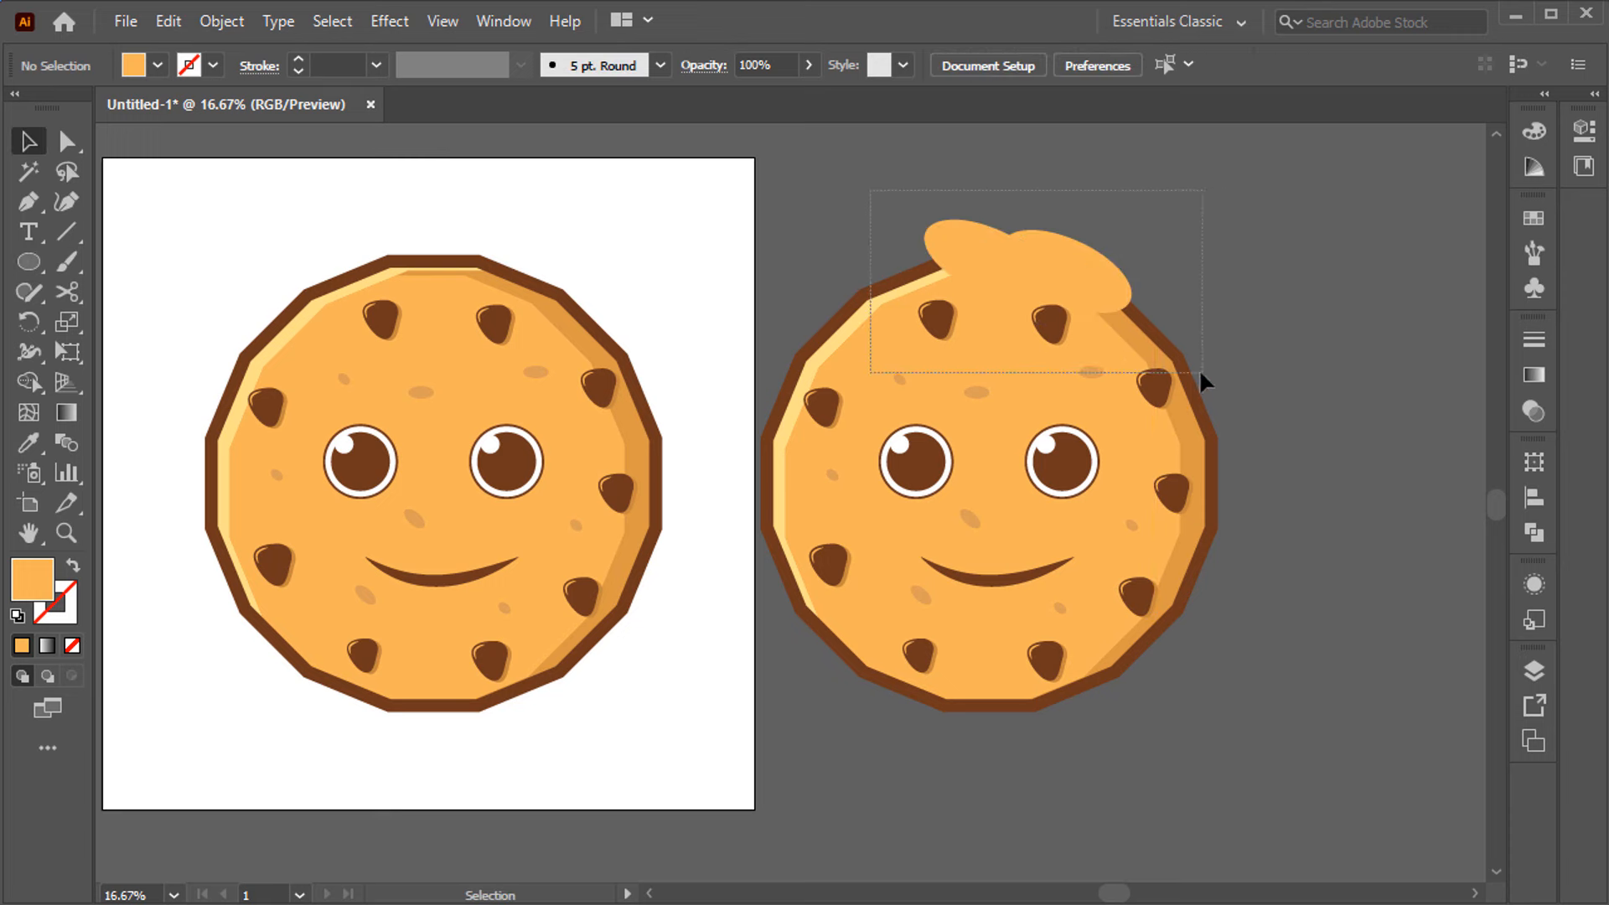
Subtract the ellipses from the duplicated cookie with Shape Builder, leaving a scalloped bite with a brown outline.
left_click_drag(1201, 375, 1201, 376)
right_click(30, 382)
left_click(159, 383)
left_click_drag(1009, 279, 1034, 241)
left_click_drag(992, 283, 985, 238)
key("v")
left_click(1095, 264)
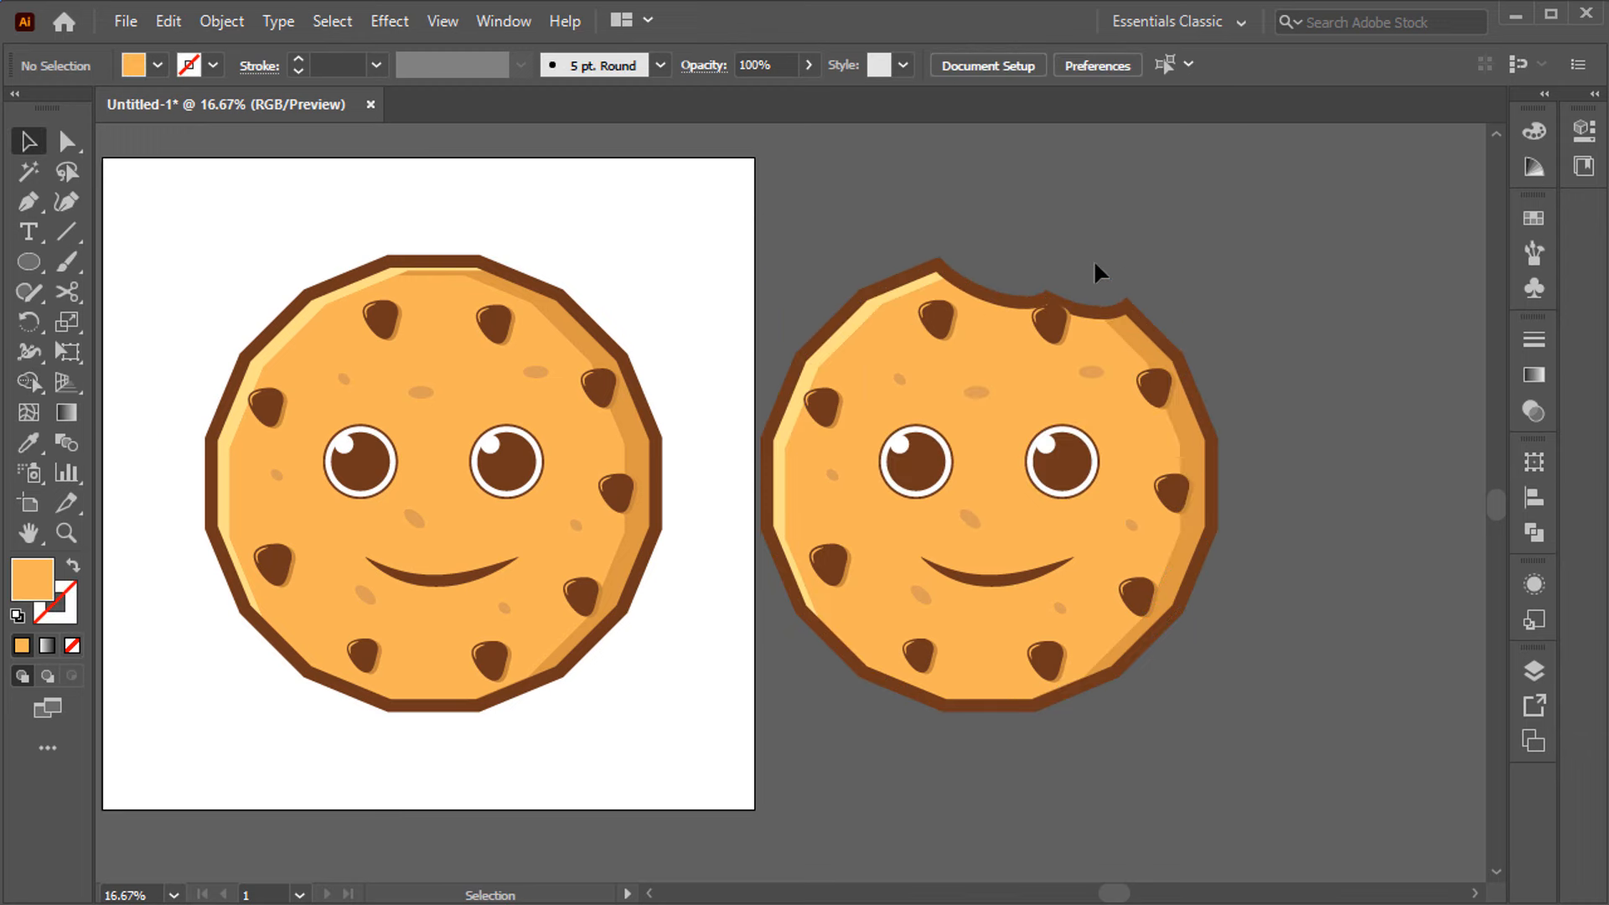
Place three small copies of a chocolate chip above the bite as loose crumbs.
scroll(1094, 259, "down", 1)
left_click(939, 289)
left_click_drag(943, 294, 1046, 227)
left_click_drag(1055, 213, 1082, 262)
left_click(1156, 251)
Group all parts of the whole cookie, and group the bitten cookie with its crumbs separately.
scroll(1156, 251, "down", 1)
scroll(1155, 249, "down", 1)
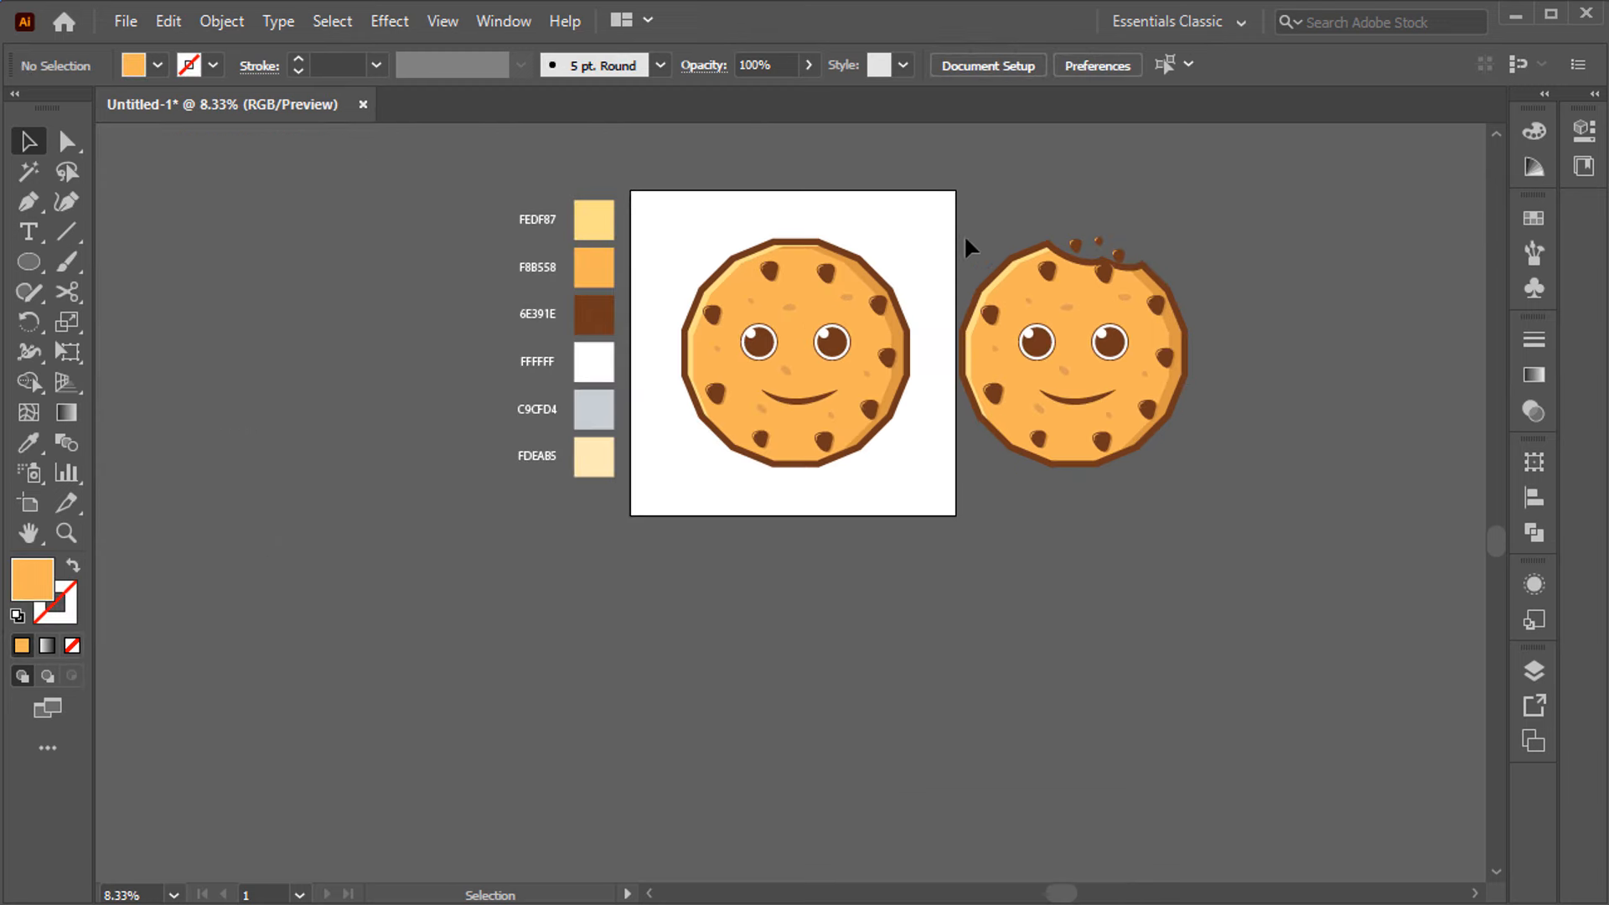
left_click_drag(702, 480, 670, 476)
key("a")
left_click_drag(971, 231, 1225, 489)
key("v")
Scale down both cookie groups and place the bitten cookie beside the whole one on the artboard.
left_click(833, 403)
left_click_drag(911, 239, 838, 300)
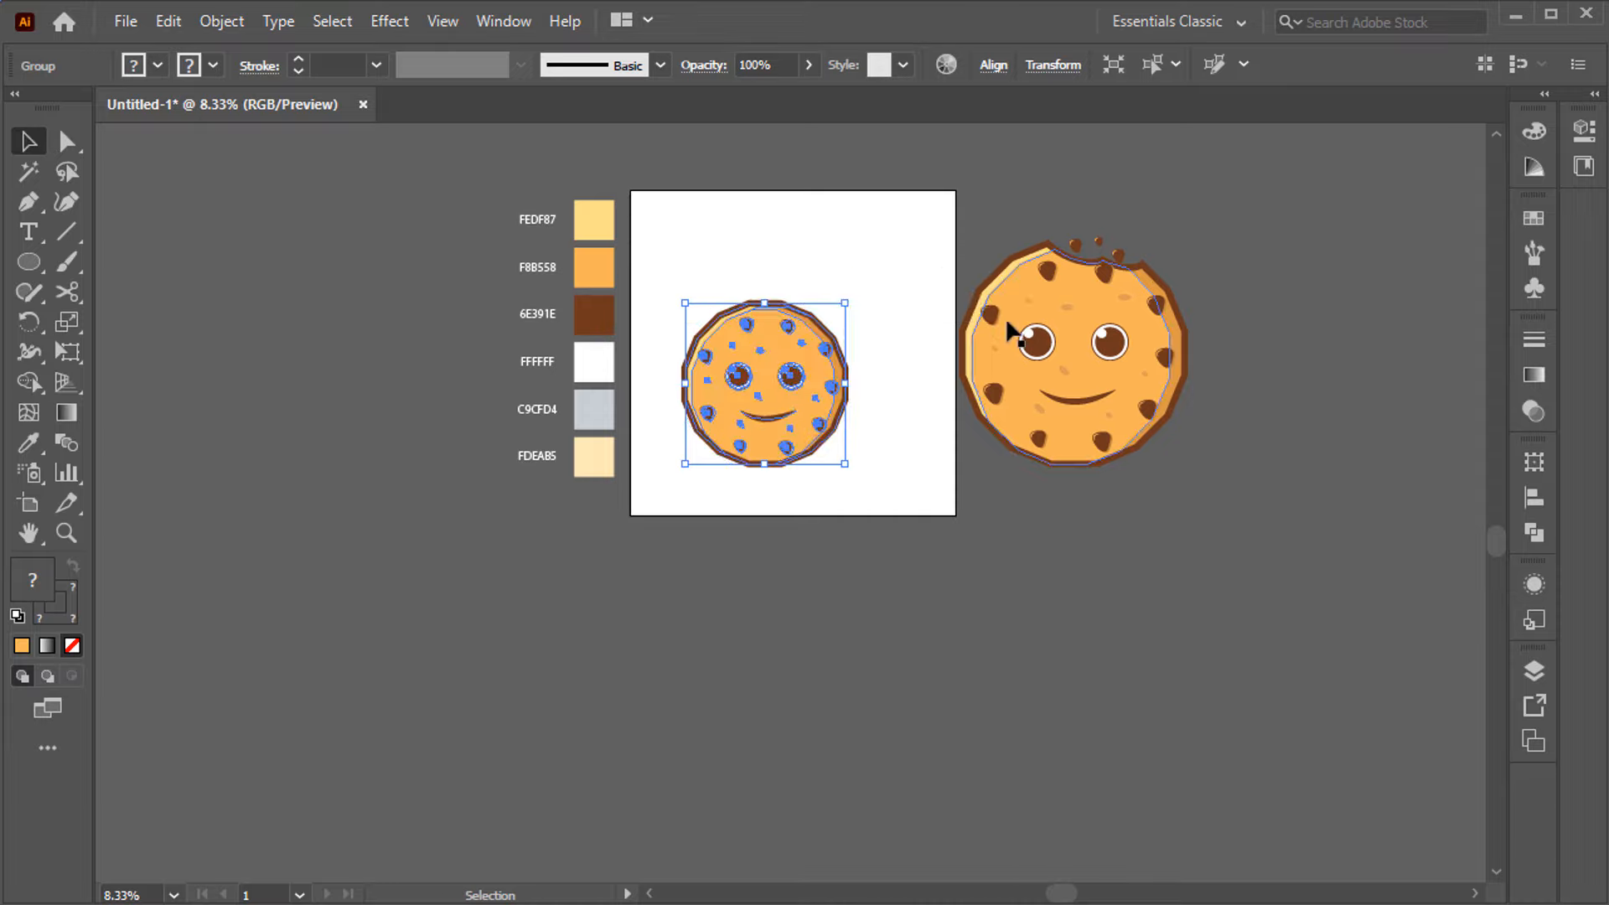
left_click_drag(1112, 264, 964, 352)
scroll(830, 305, "up", 2)
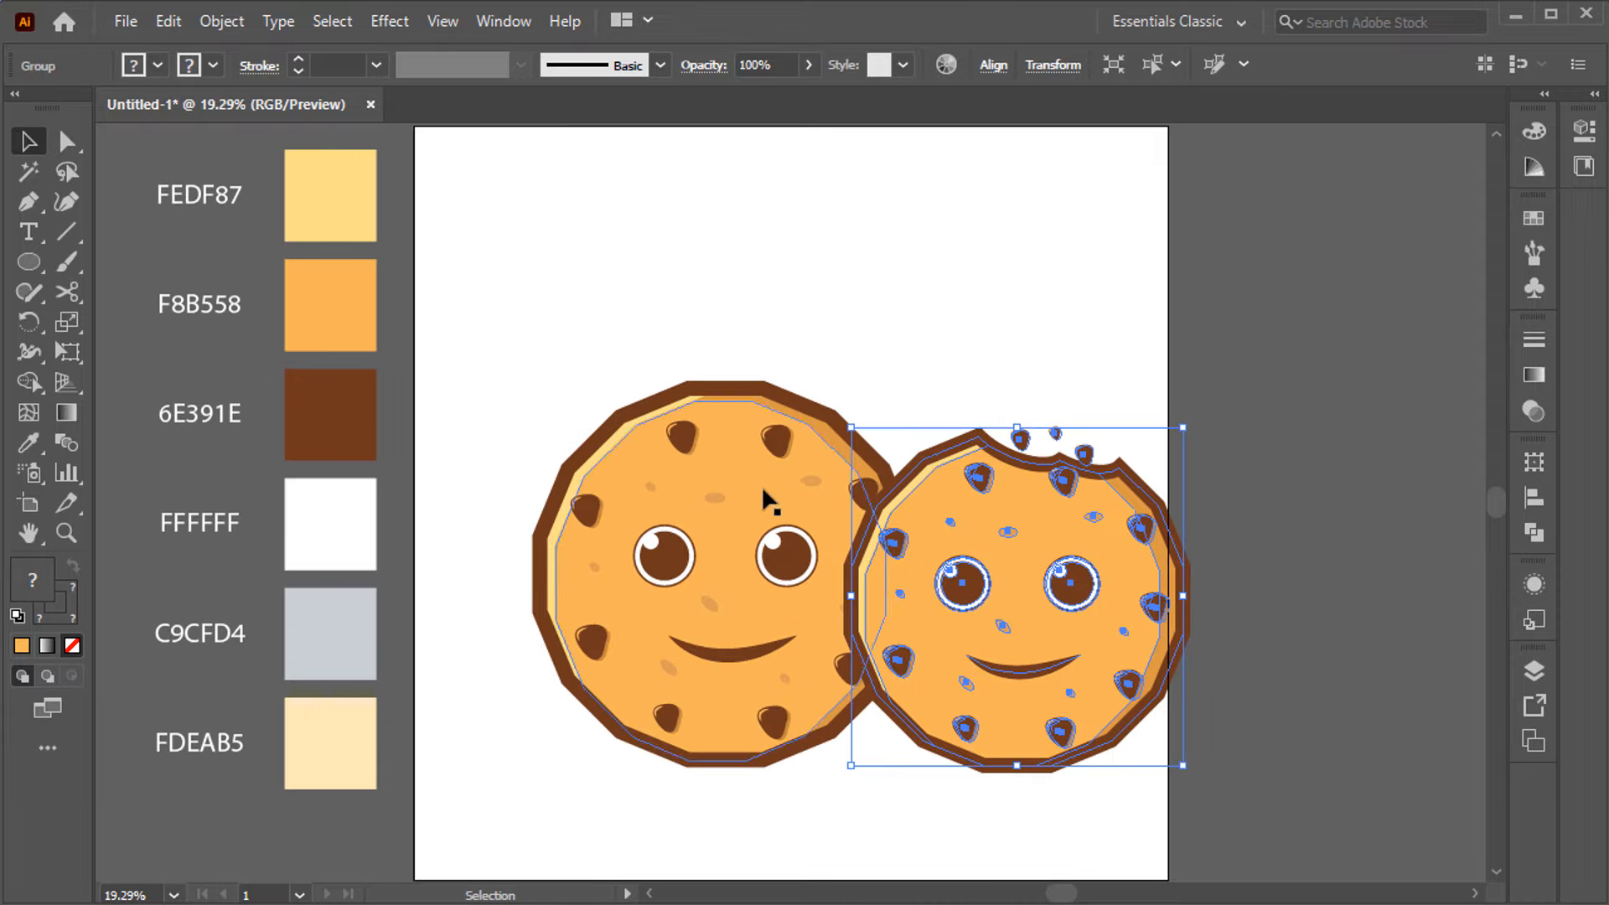
Tilt the bitten cookie clockwise behind the whole cookie and position the overlapping pair near the artboard's center.
left_click(761, 402)
left_click_drag(896, 546, 791, 458)
left_click_drag(1104, 329, 1090, 461)
left_click_drag(921, 494, 896, 420)
left_click(947, 466)
left_click(681, 404, "shift")
left_click_drag(682, 404, 704, 433)
left_click(1294, 377)
Draw a rectangle covering the whole artboard and send it behind the cookies.
left_click_drag(28, 262, 126, 262)
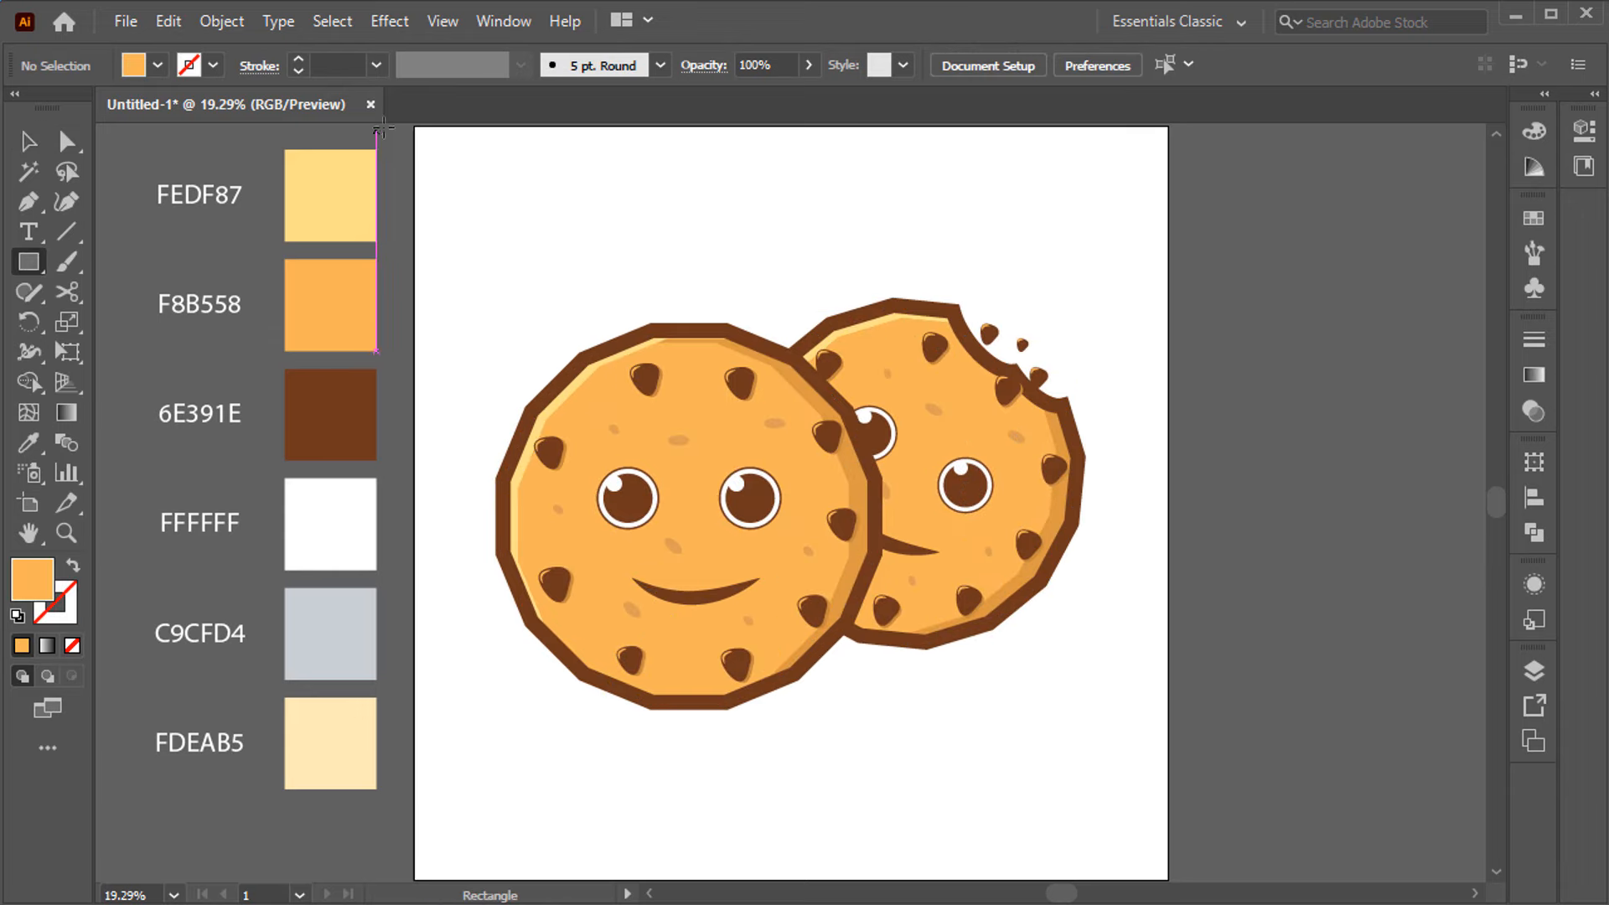
left_click_drag(411, 125, 1099, 829)
left_click_drag(1167, 877, 1167, 878)
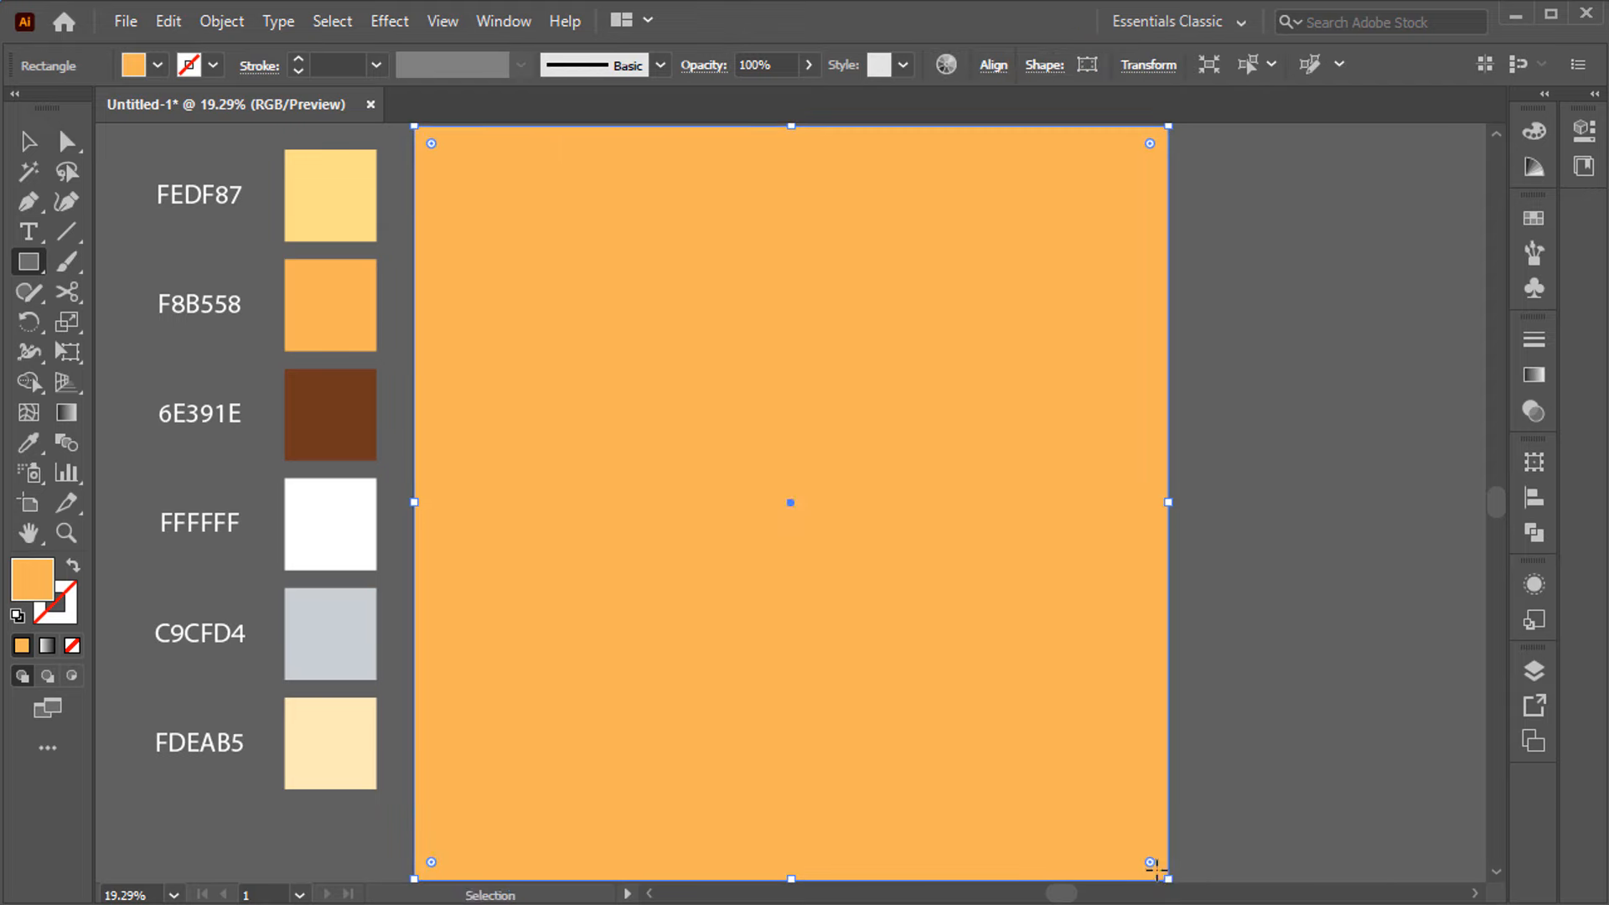
key("ctrl+shift+bracketleft")
Fill the background rectangle with the FDEAB5 palette color.
left_click(29, 443)
left_click(350, 769)
key("v")
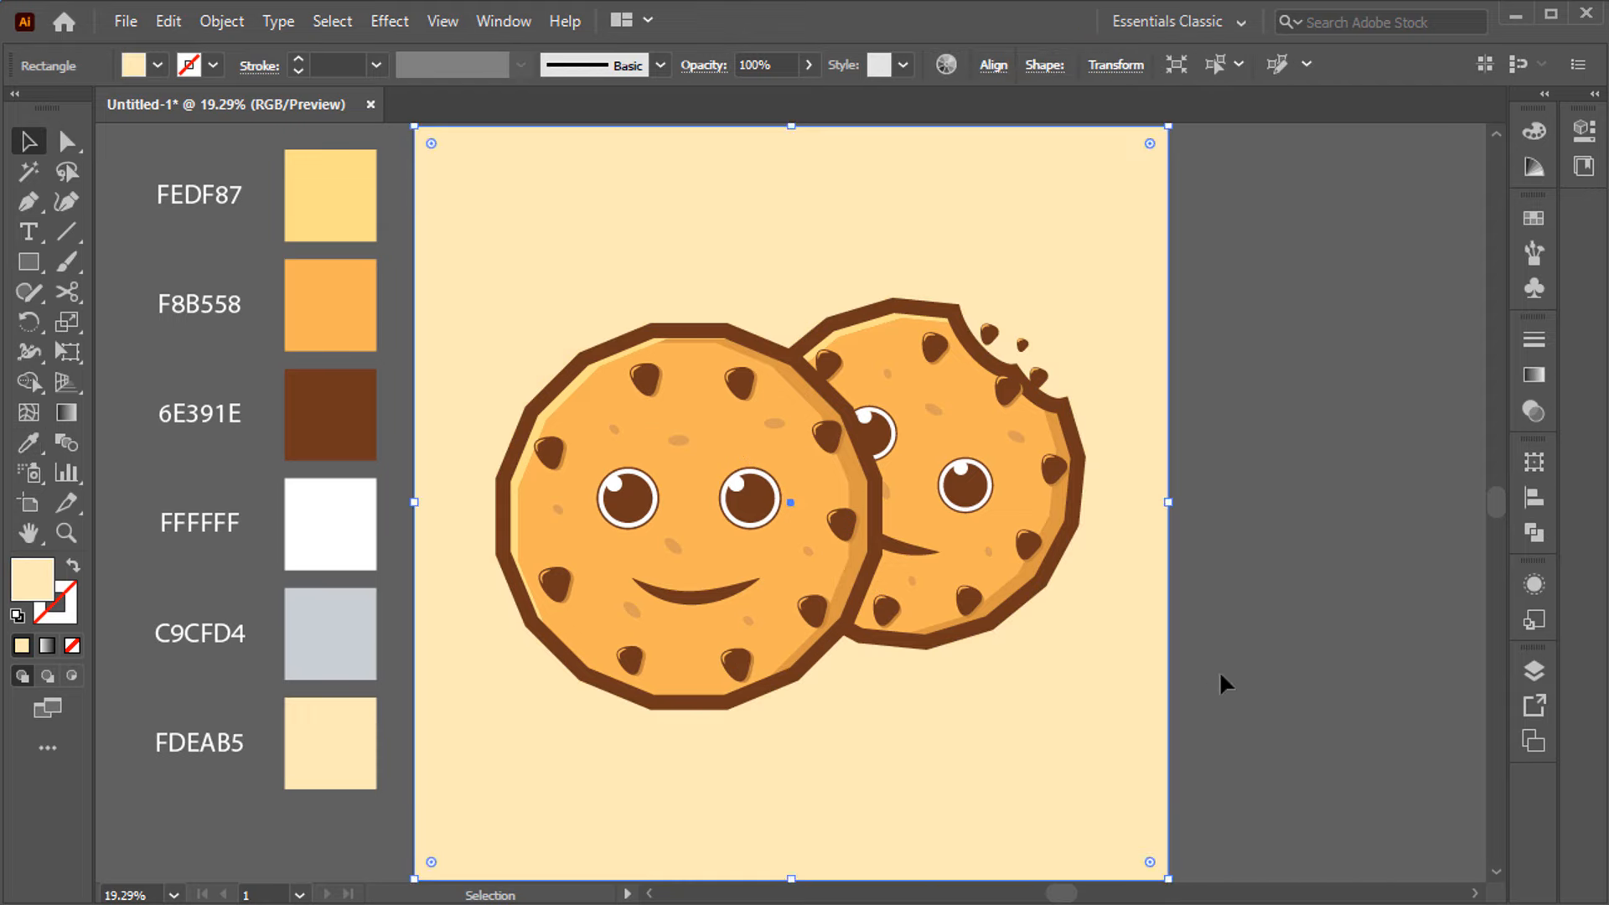
left_click(1221, 682)
Draw a long, very thin ellipse below the cookies as a ground shadow and fill it with C1AA6F.
left_click_drag(29, 261, 117, 325)
left_click_drag(559, 725, 999, 734)
double_click(32, 579)
type("C1AA6F")
left_click(1125, 307)
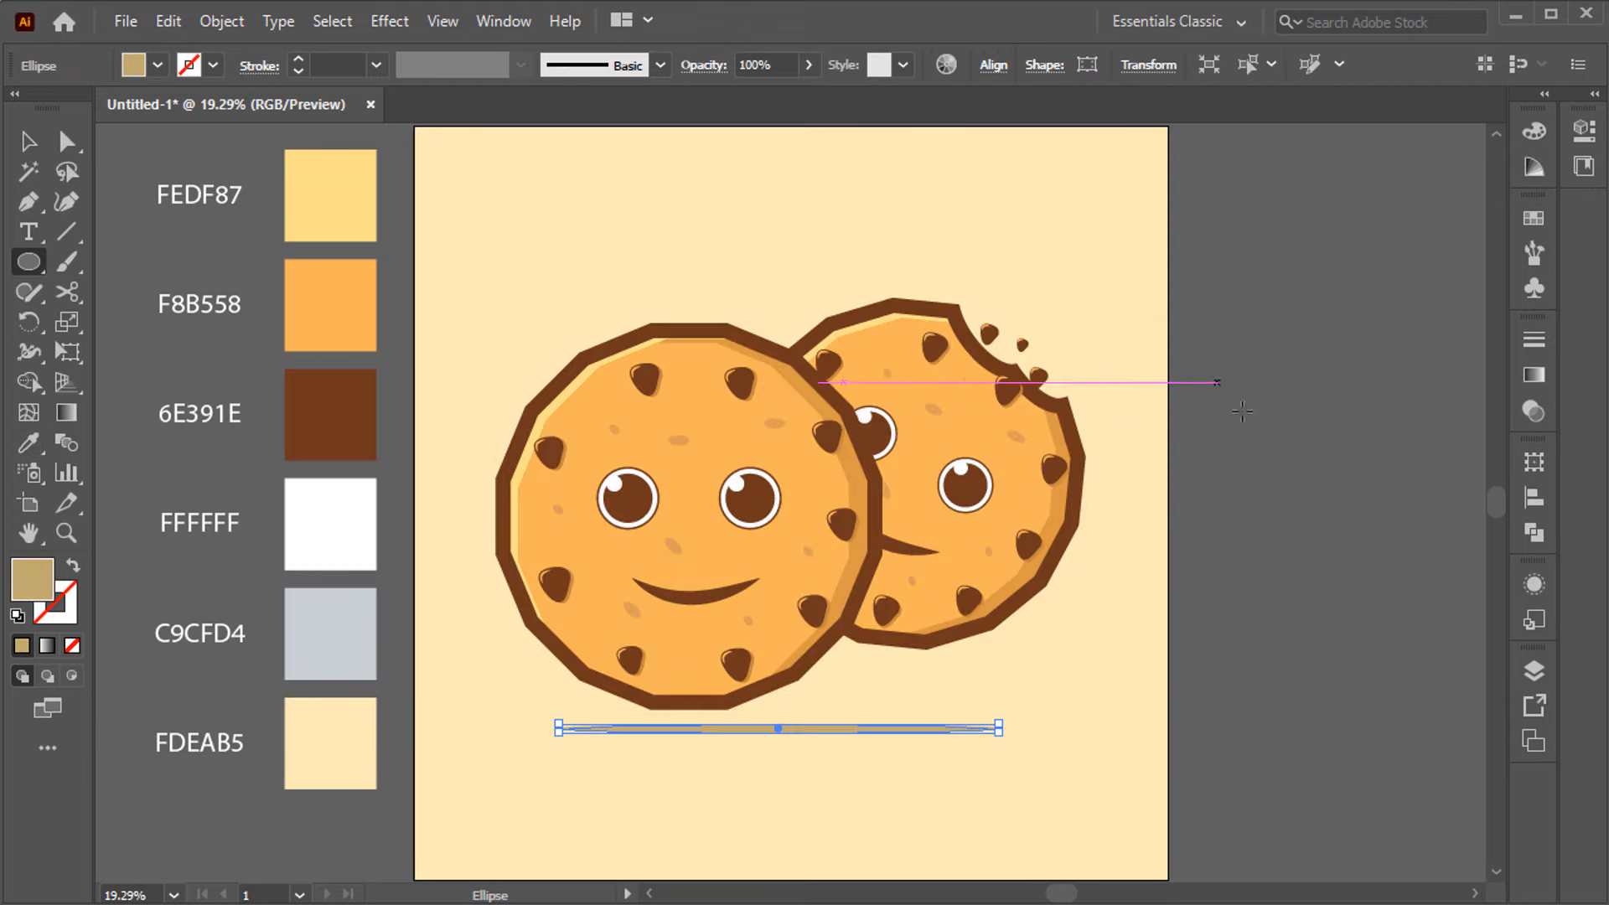